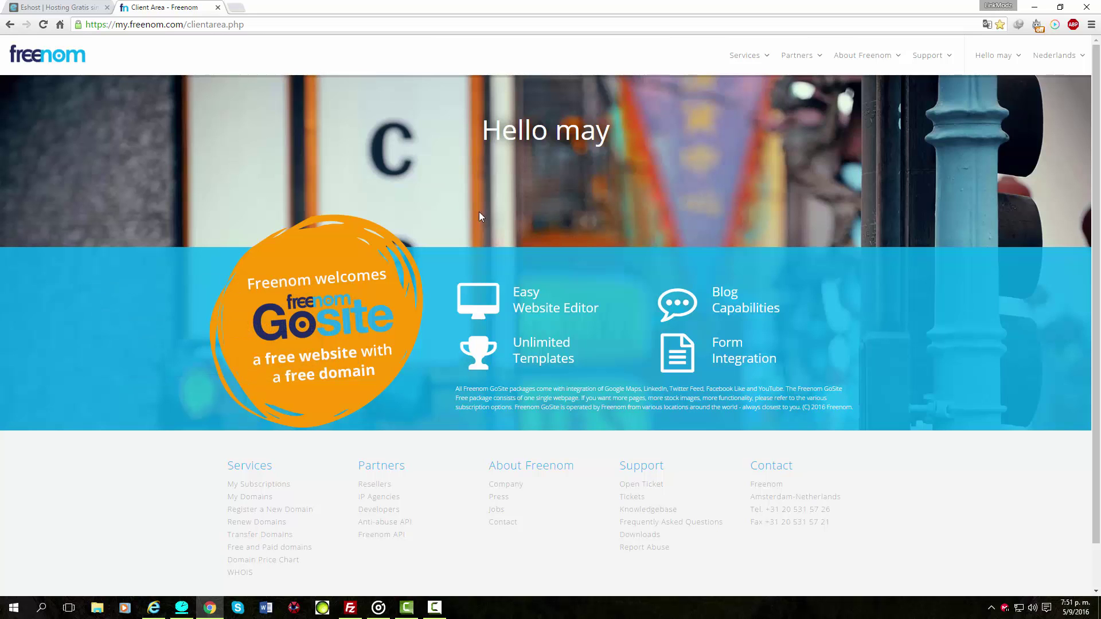
Go to Freenom's Register a New Domain page and enter ps4hackscene in the search box.
{"action": "left_click", "coordinate": [72, 8]}
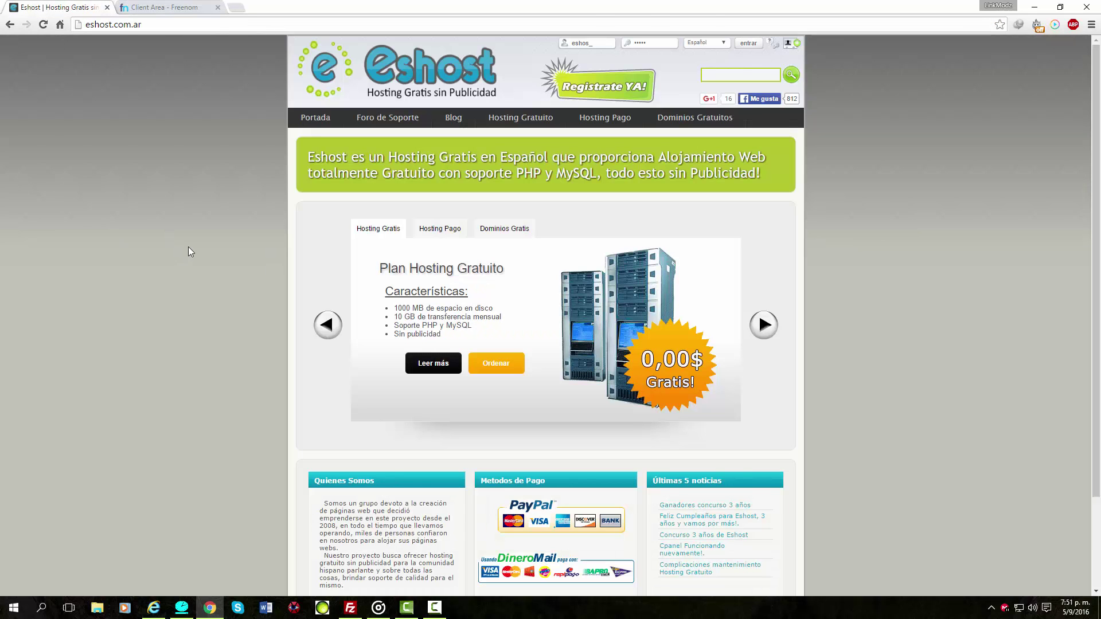
{"action": "left_click", "coordinate": [161, 8]}
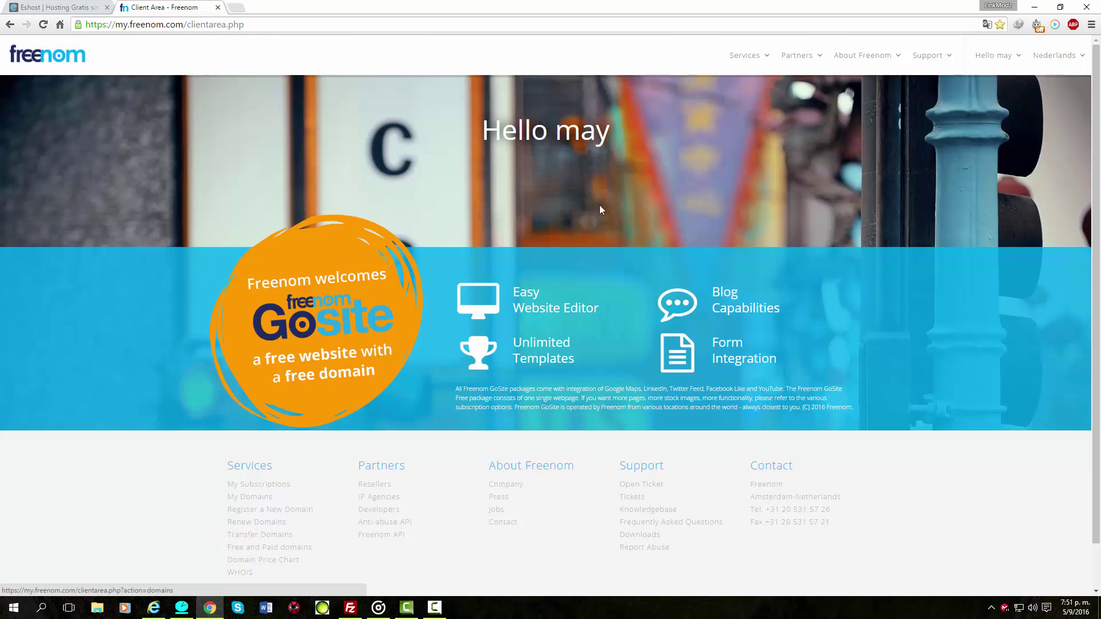
{"action": "left_click", "coordinate": [766, 60]}
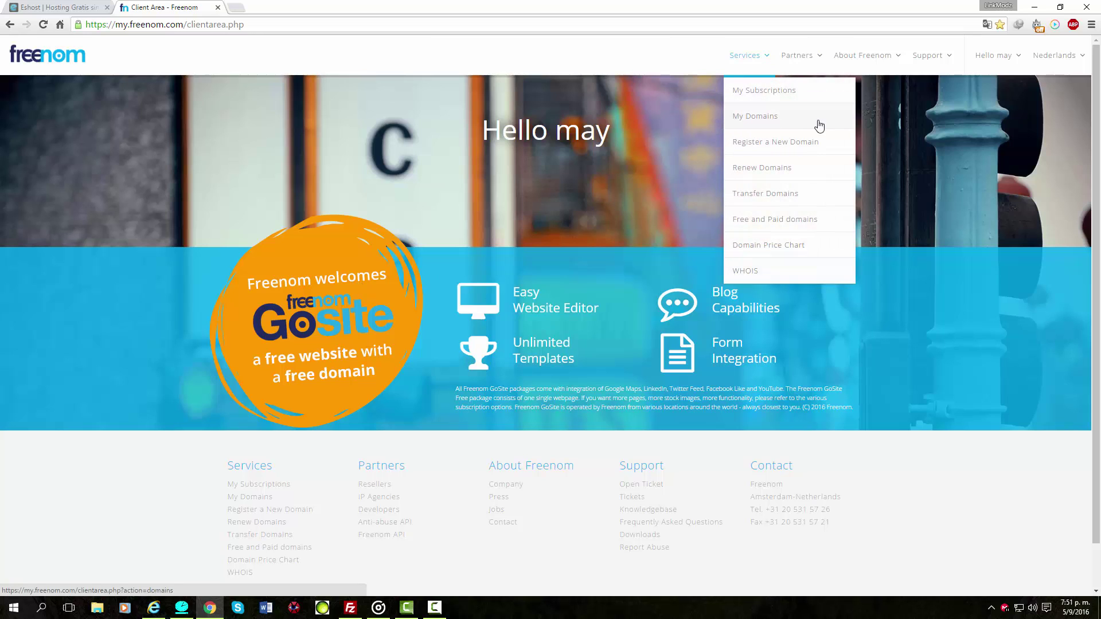
{"action": "left_click", "coordinate": [777, 143]}
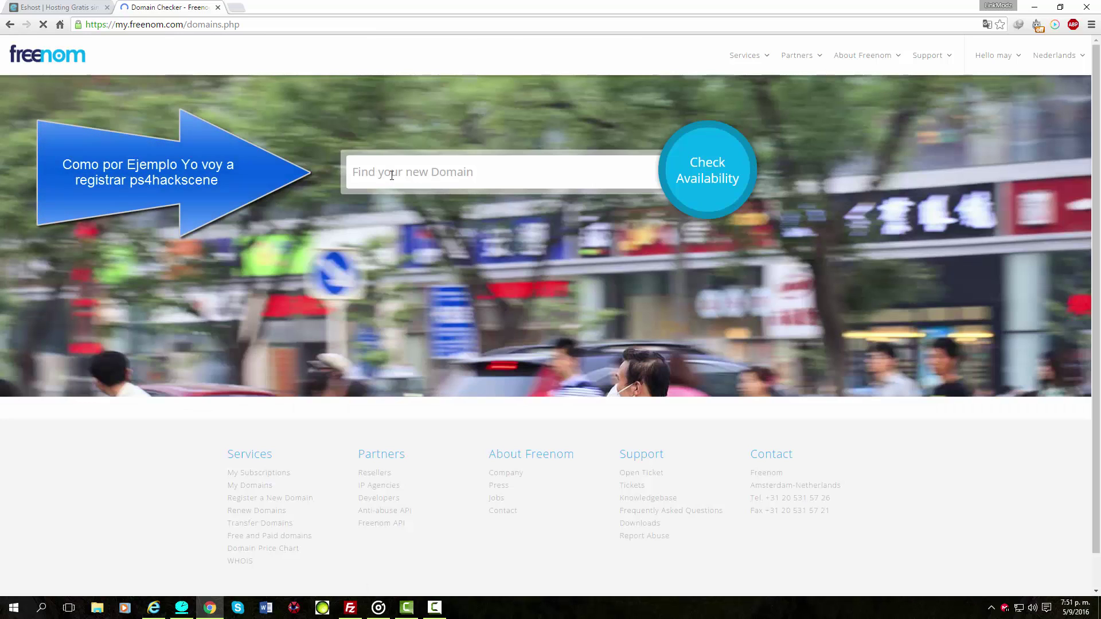
{"action": "left_click", "coordinate": [392, 175]}
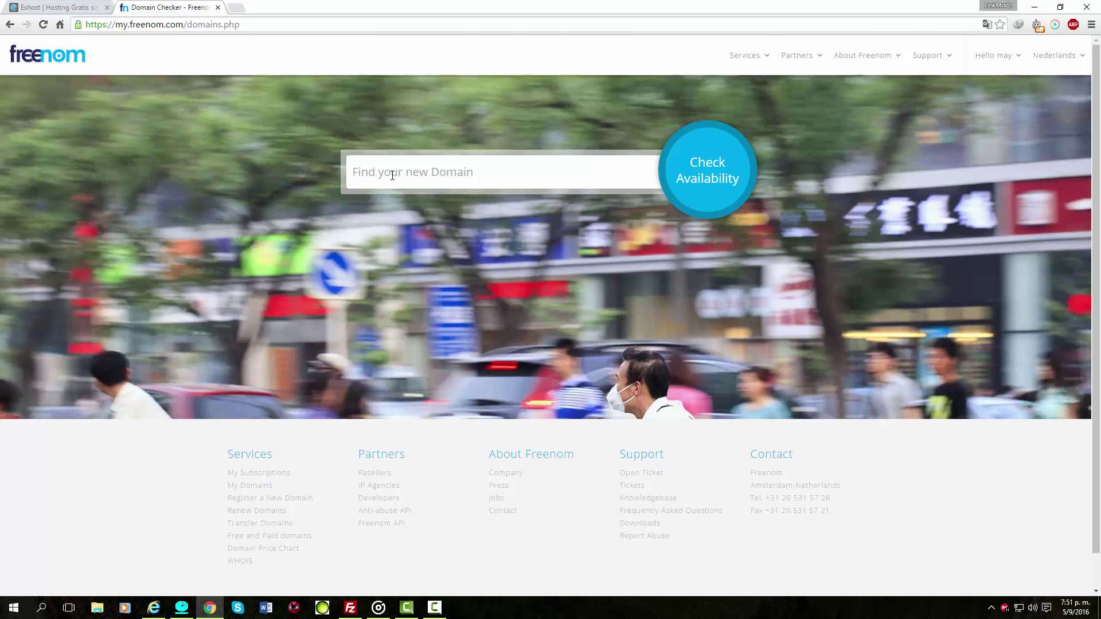
{"action": "type", "text": "ps4hackscene"}
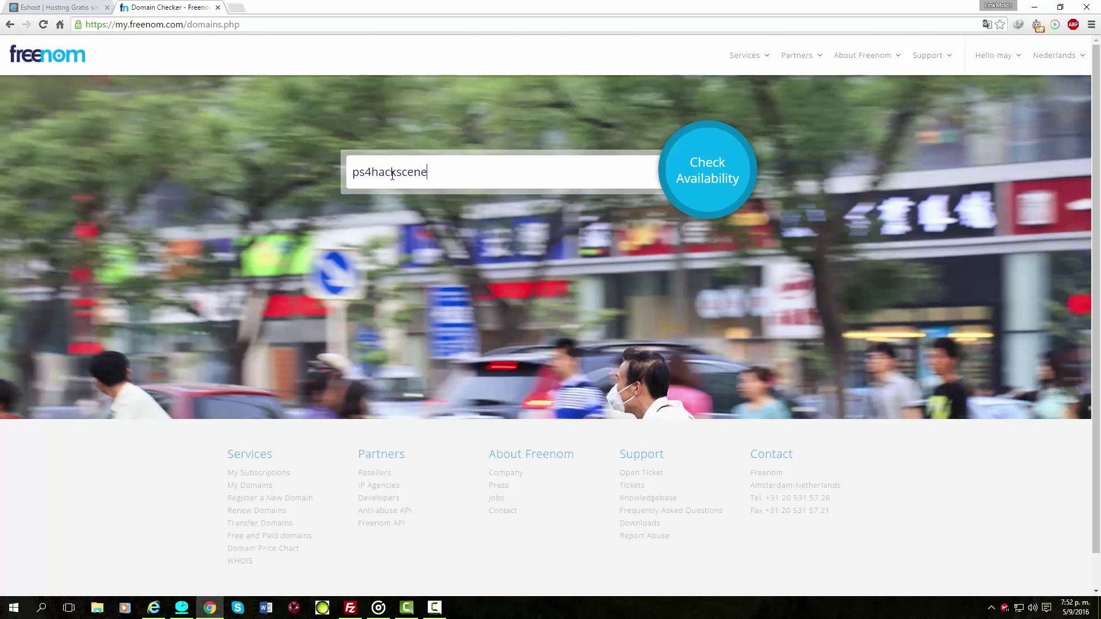
Check ps4hackscene availability and add the free ps4hackscene.ga domain to the cart.
{"action": "left_click", "coordinate": [702, 192]}
{"action": "scroll", "coordinate": [659, 315], "scroll_direction": "down", "scroll_amount": 1}
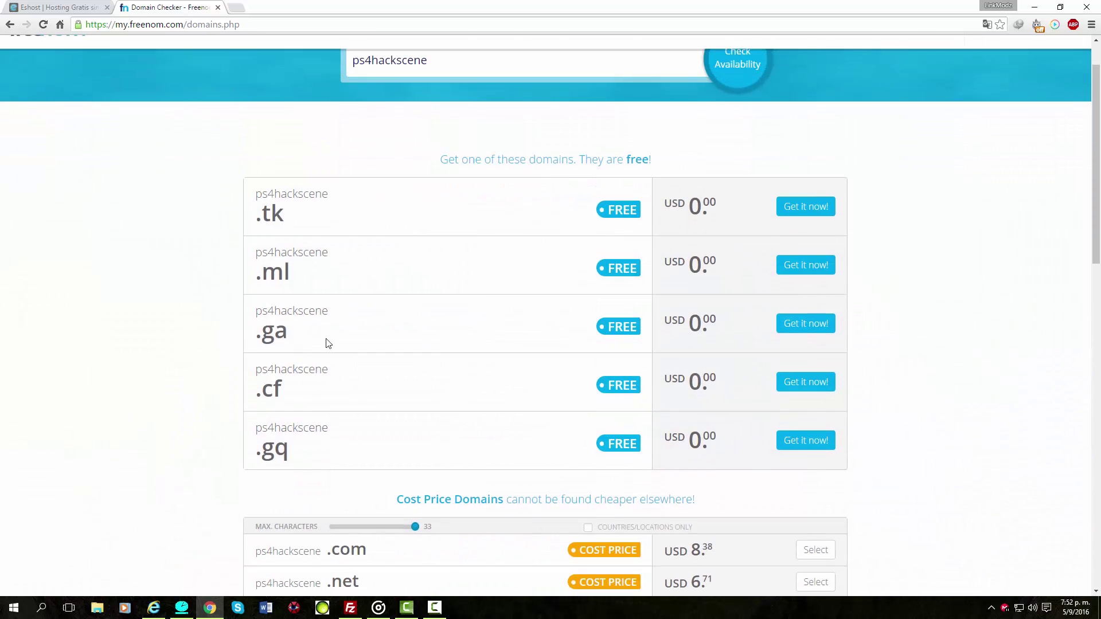
{"action": "left_click", "coordinate": [794, 326]}
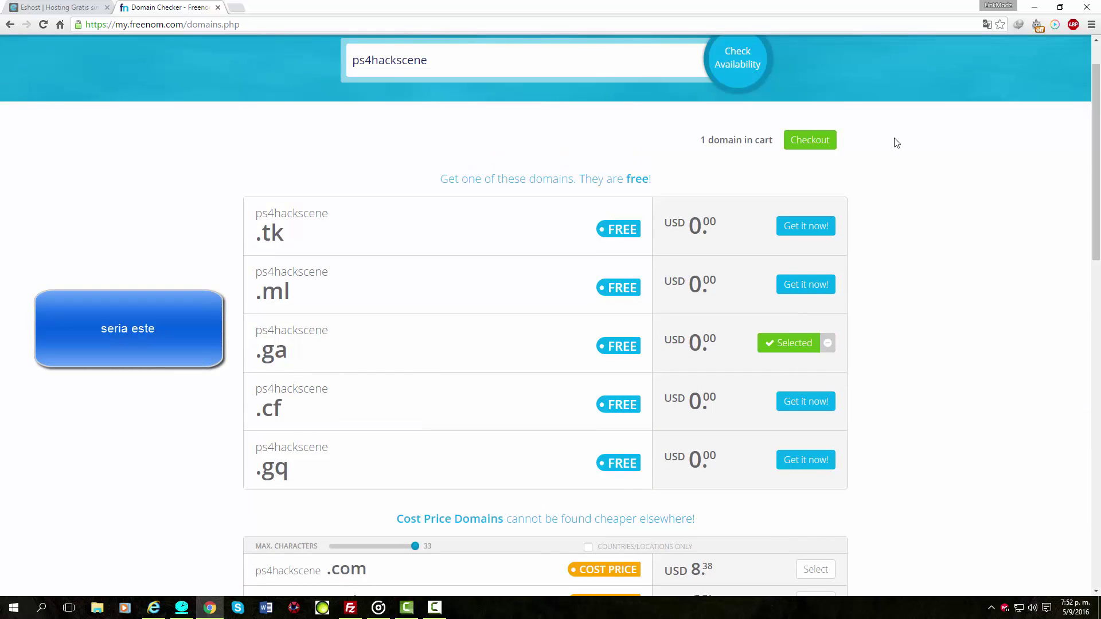
At checkout, set the ps4hackscene.ga registration period to 12 Months @ FREE.
{"action": "left_click", "coordinate": [811, 143]}
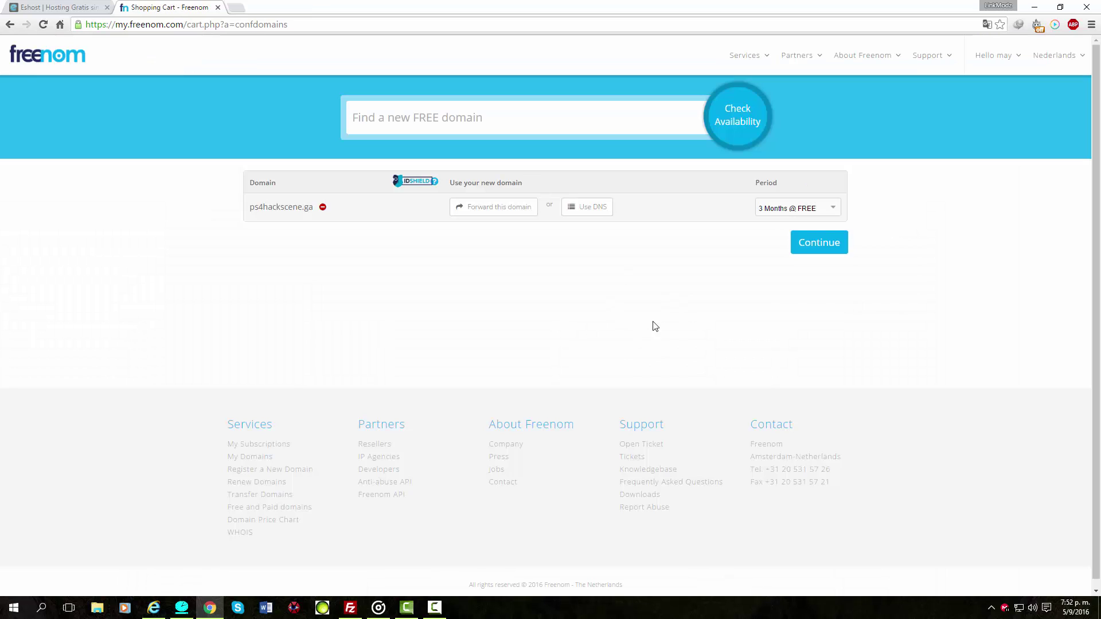
{"action": "left_click", "coordinate": [794, 214]}
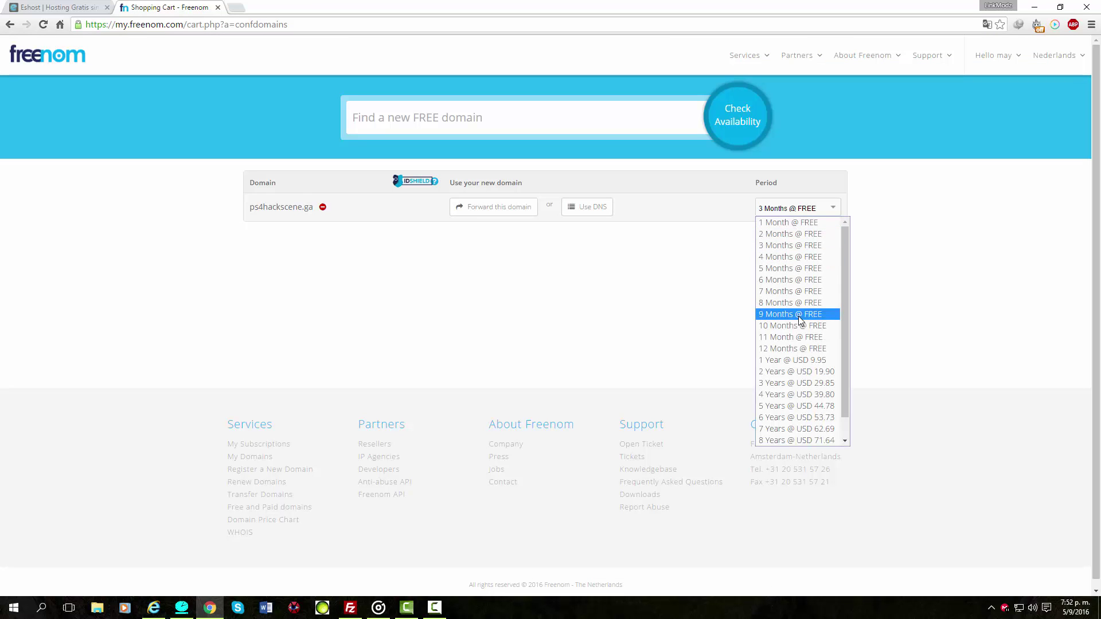
{"action": "left_click", "coordinate": [789, 350]}
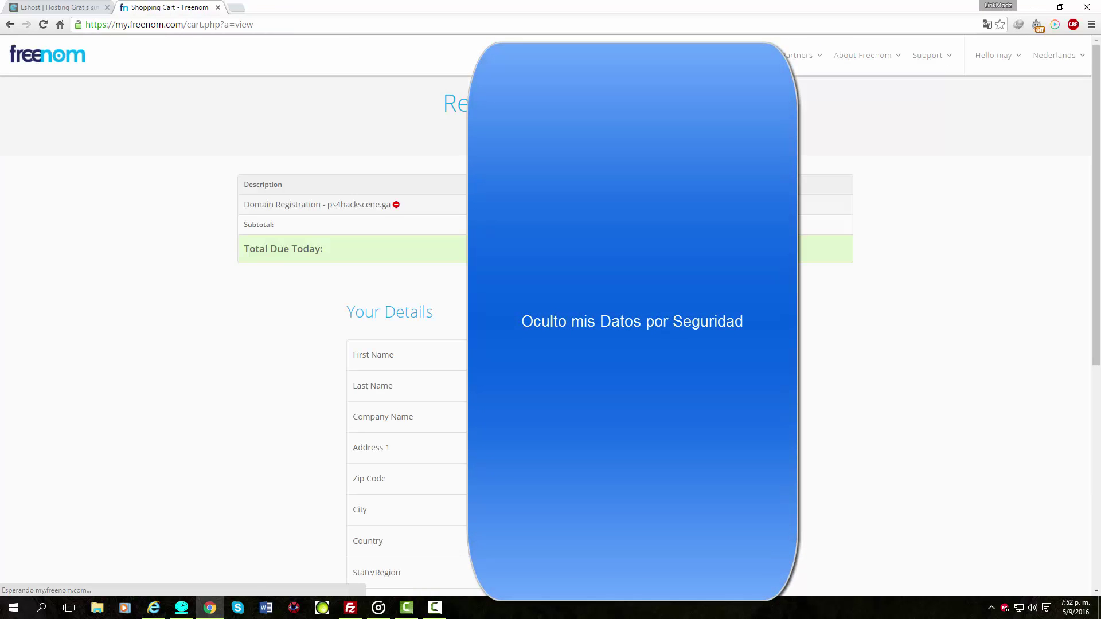
Complete the free ps4hackscene.ga order and continue to the Freenom Client Area.
{"action": "scroll", "coordinate": [825, 295], "scroll_direction": "down", "scroll_amount": 1}
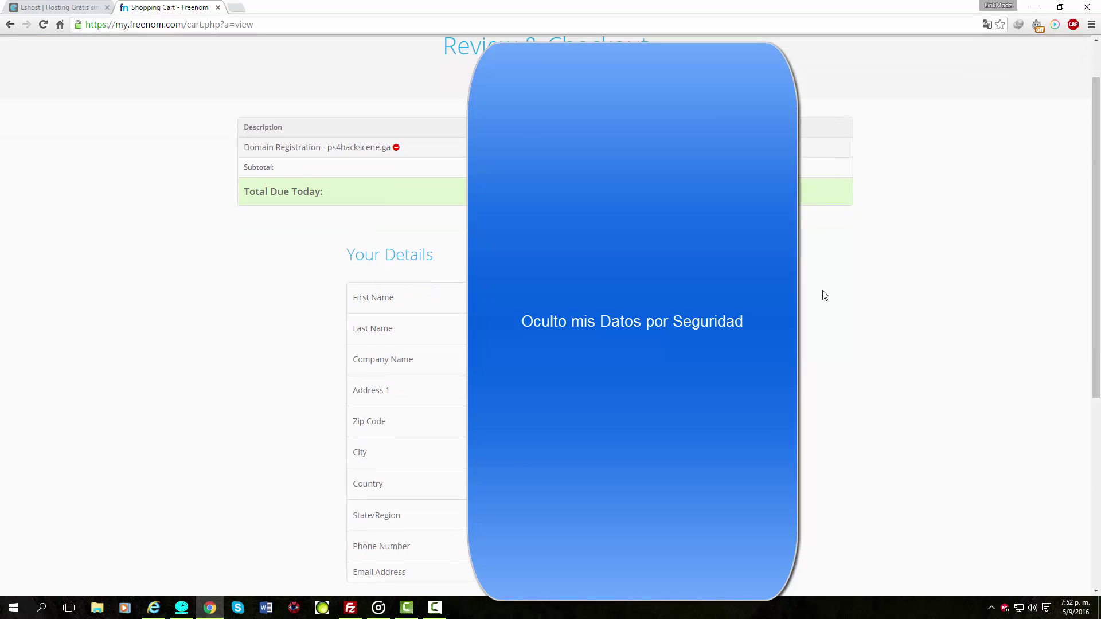
{"action": "scroll", "coordinate": [825, 296], "scroll_direction": "down", "scroll_amount": 4}
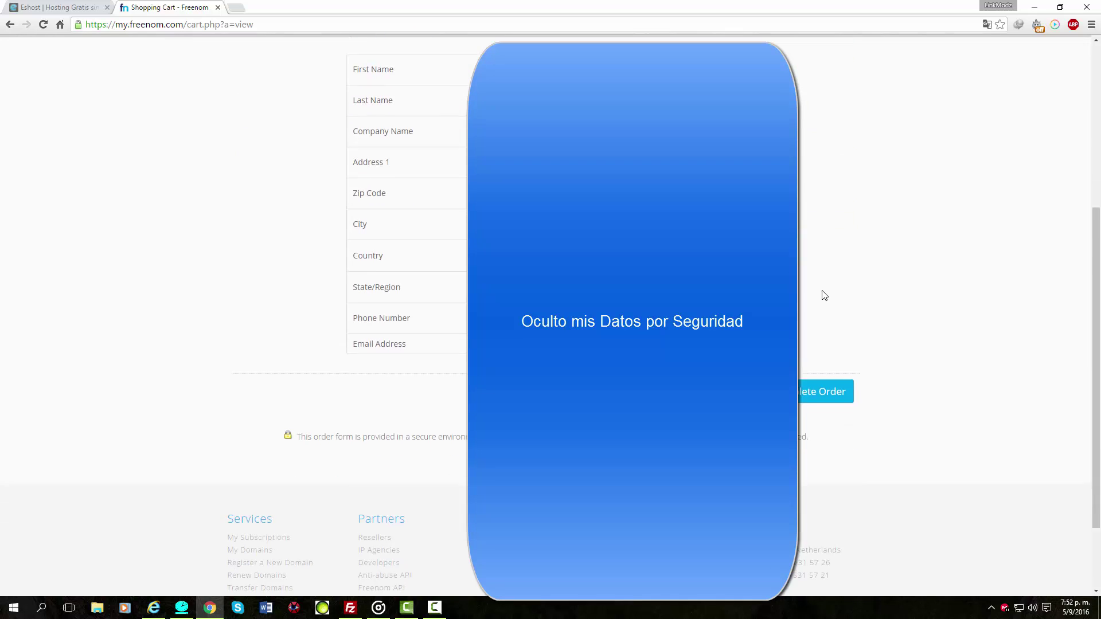
{"action": "scroll", "coordinate": [824, 295], "scroll_direction": "down", "scroll_amount": 2}
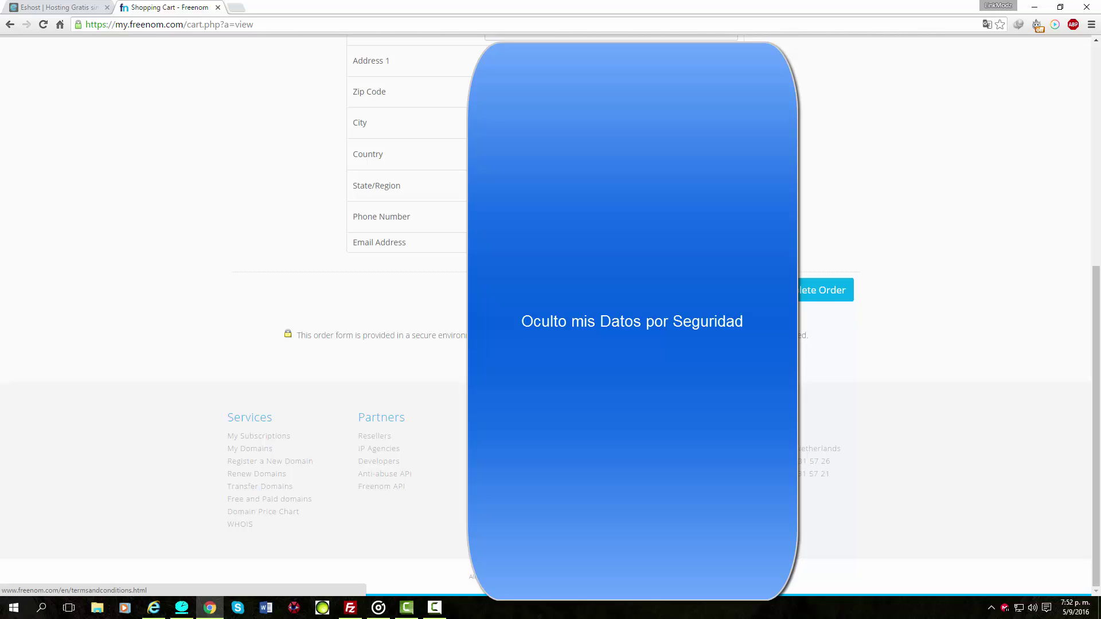
{"action": "left_click", "coordinate": [815, 292]}
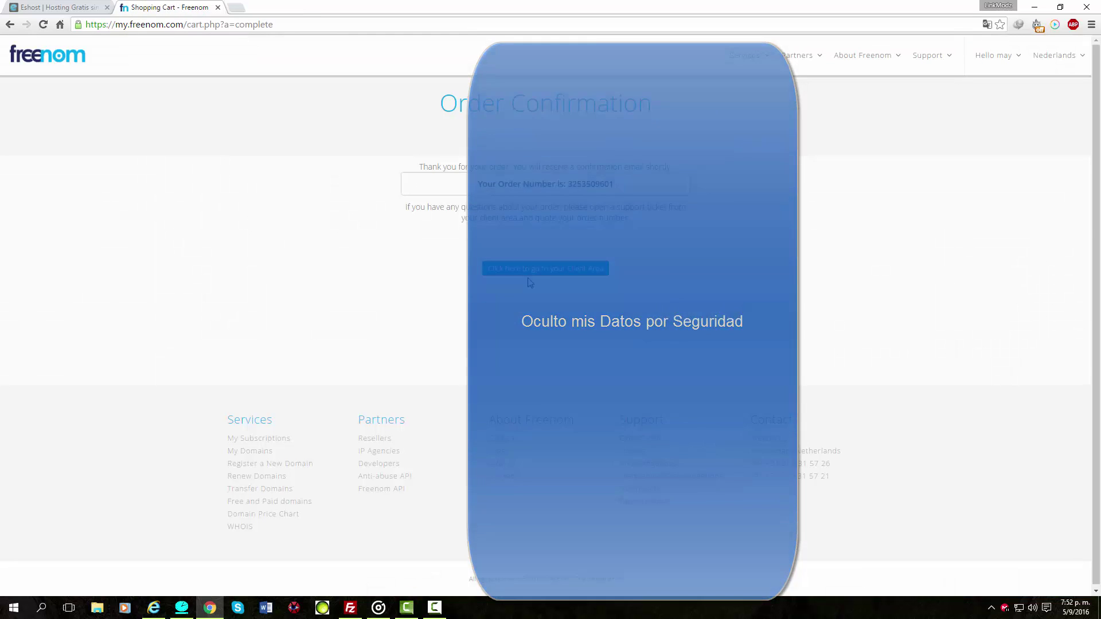
{"action": "left_click", "coordinate": [544, 269]}
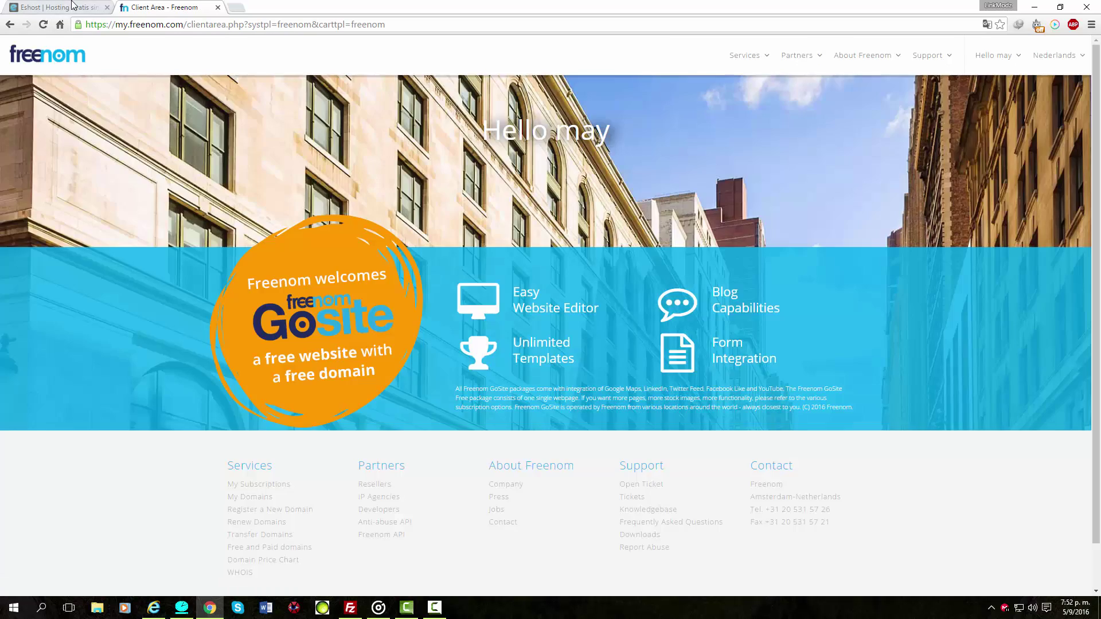
In Eshost, order the free hosting plan and continue past the domain notice to the registration form.
{"action": "key", "text": "ctrl+Tab"}
{"action": "scroll", "coordinate": [88, 291], "scroll_direction": "down", "scroll_amount": 3}
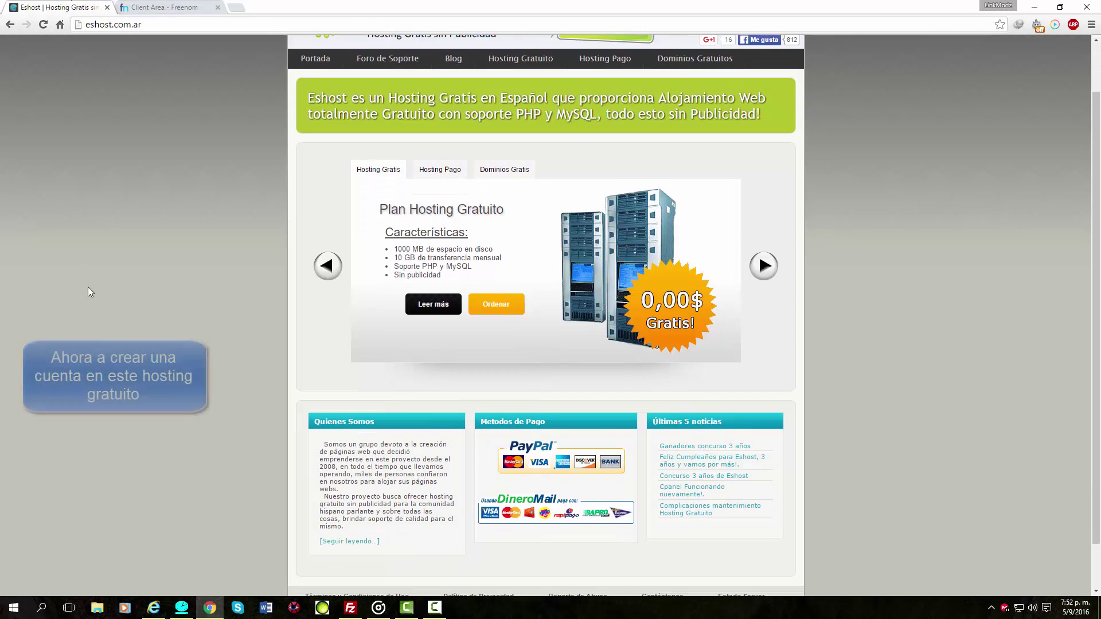
{"action": "scroll", "coordinate": [86, 293], "scroll_direction": "up", "scroll_amount": 3}
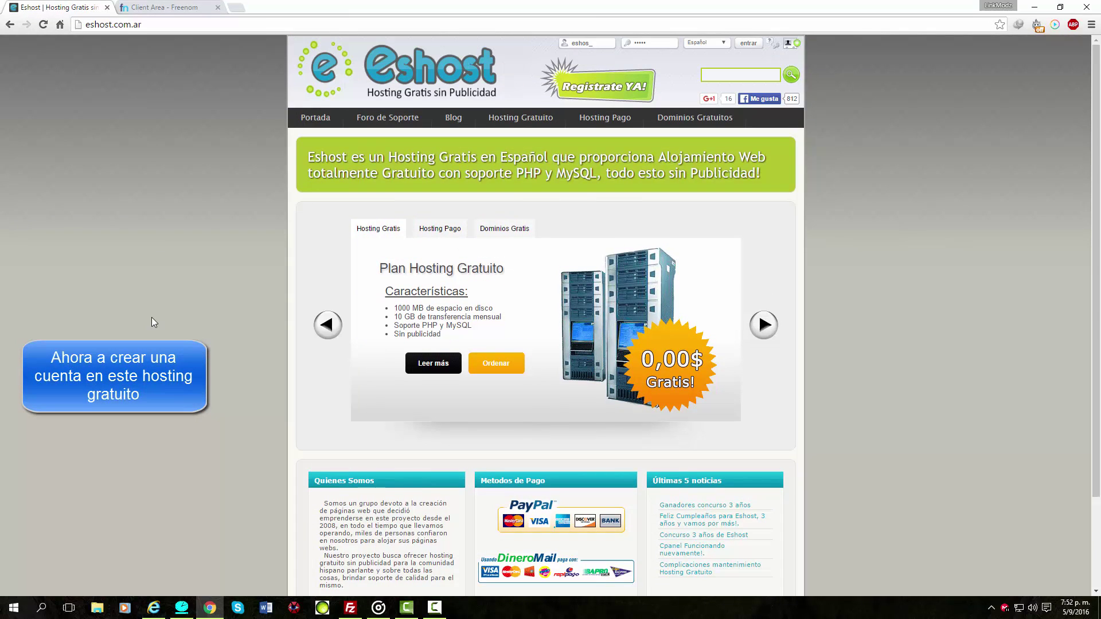
{"action": "scroll", "coordinate": [149, 326], "scroll_direction": "down", "scroll_amount": 3}
{"action": "left_click", "coordinate": [497, 253]}
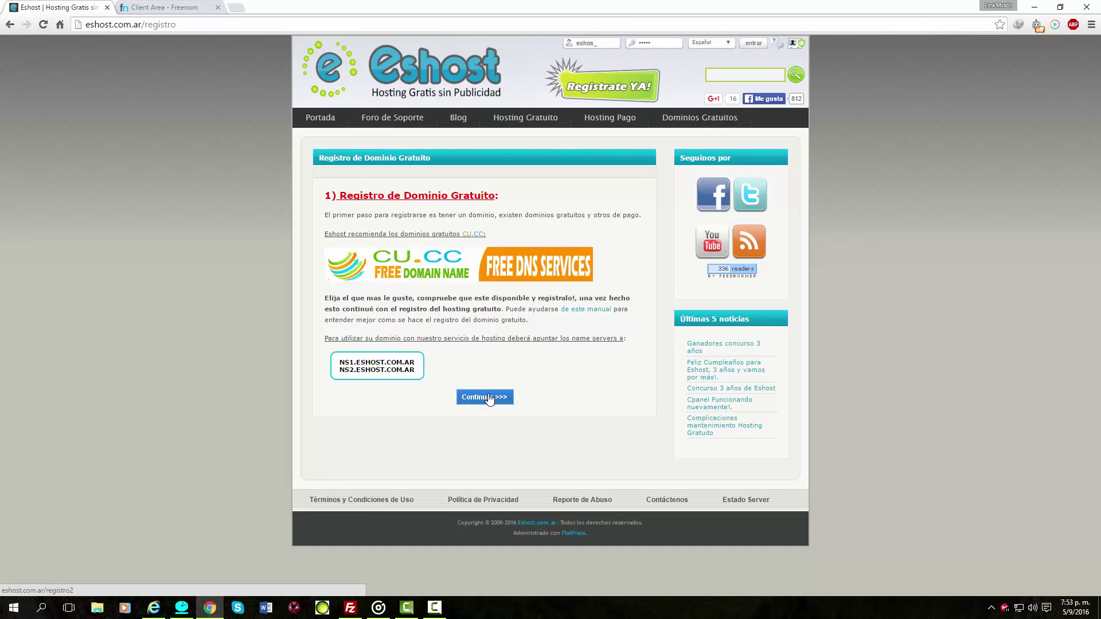
{"action": "left_click", "coordinate": [484, 397]}
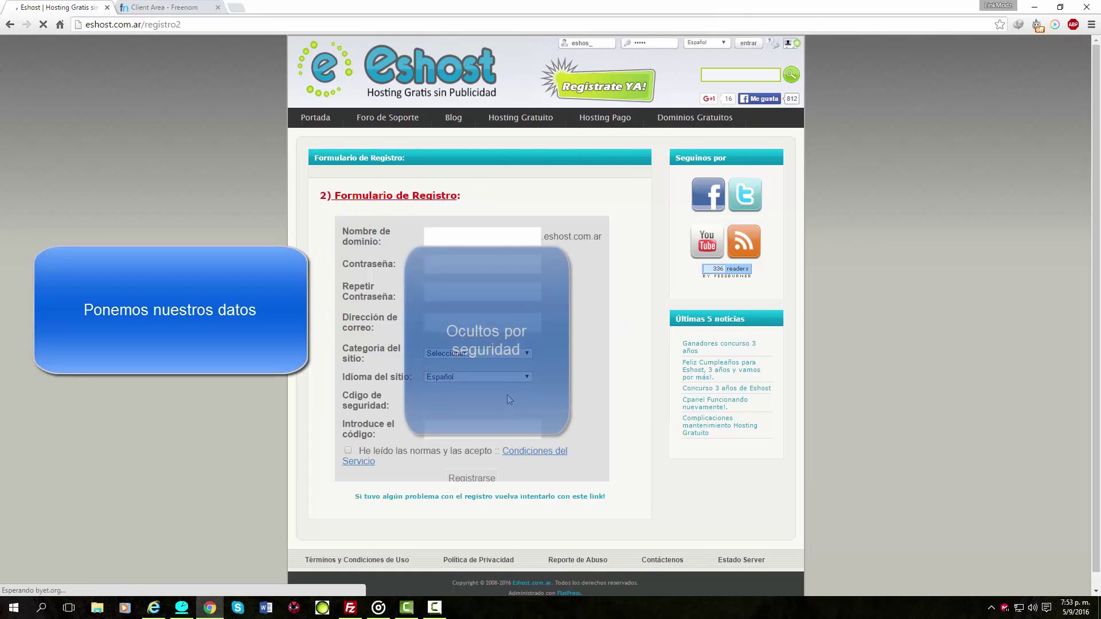
Fill in the subdomain name from the 'Link' suggestion and let its availability be checked.
{"action": "left_click", "coordinate": [451, 238]}
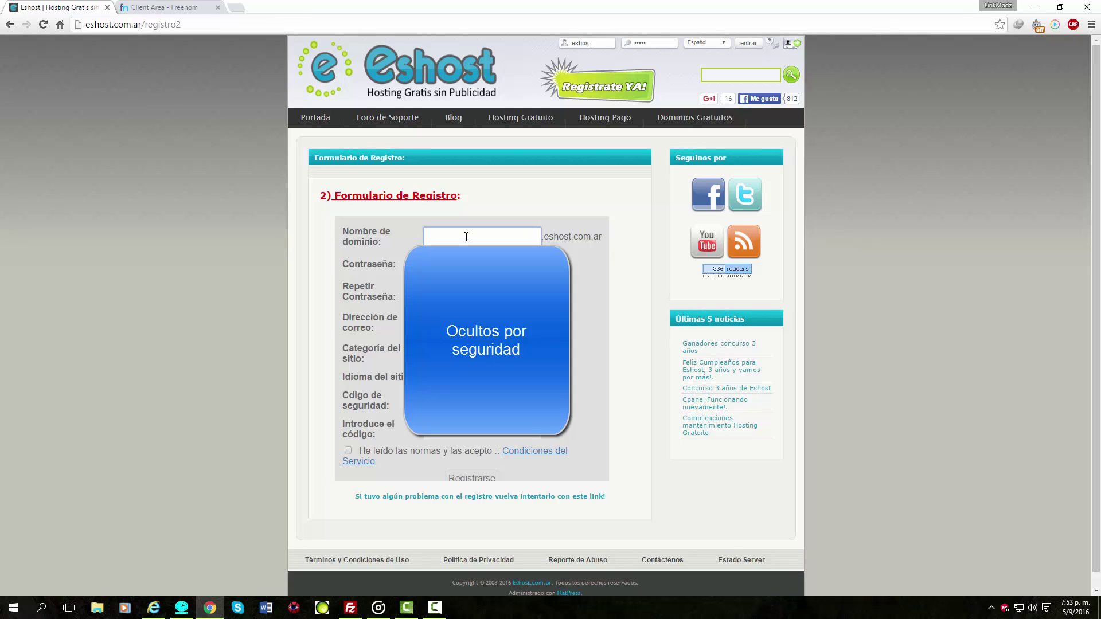
{"action": "type", "text": "Link"}
{"action": "key", "text": "Down"}
{"action": "key", "text": "Return"}
{"action": "key", "text": "Tab"}
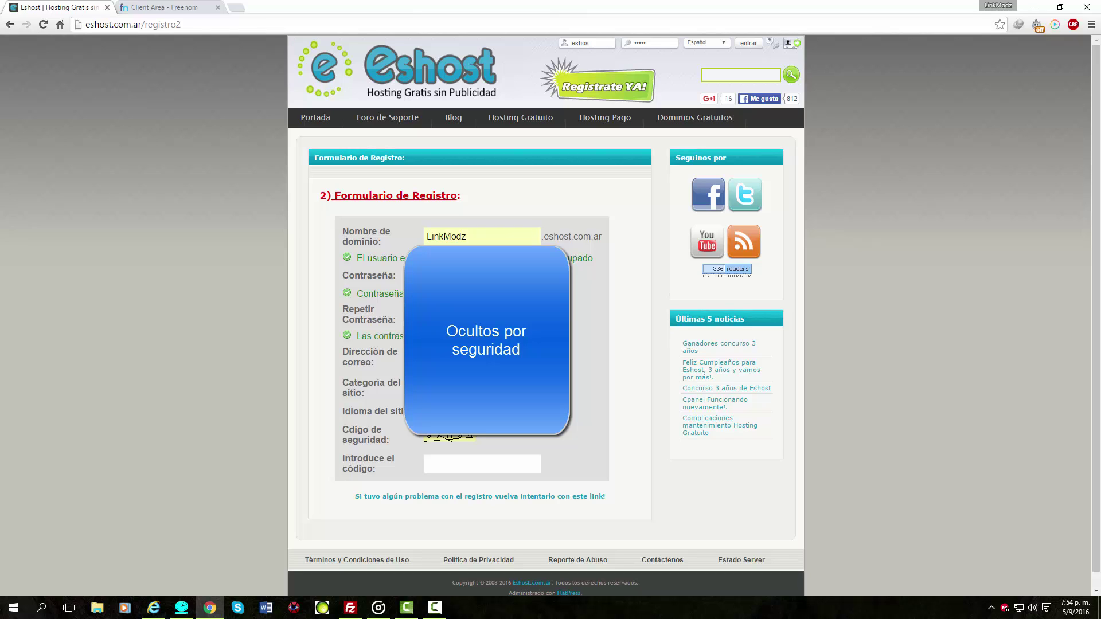
Copy the Google account's e-mail address and paste it into the registration e-mail field.
{"action": "right_click", "coordinate": [456, 360]}
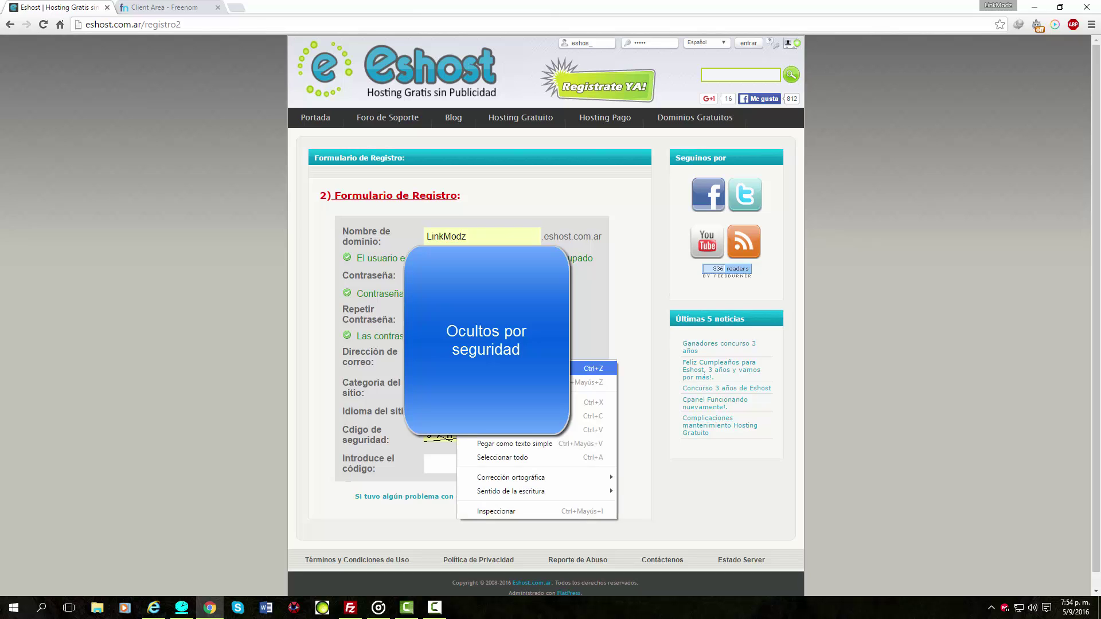
{"action": "left_click", "coordinate": [487, 429]}
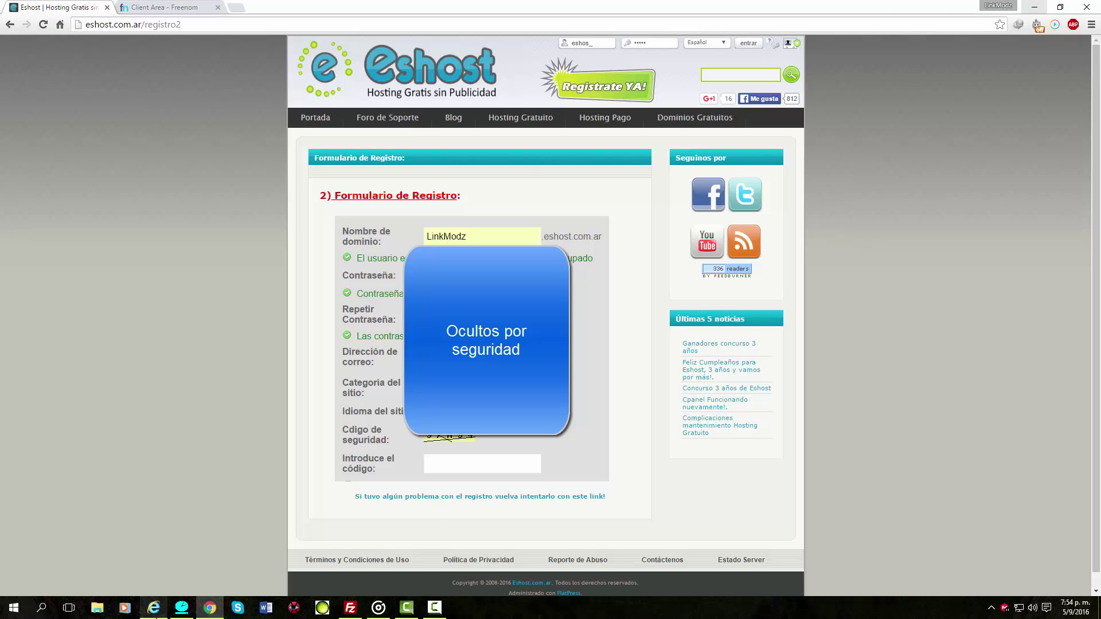
{"action": "left_click", "coordinate": [154, 608]}
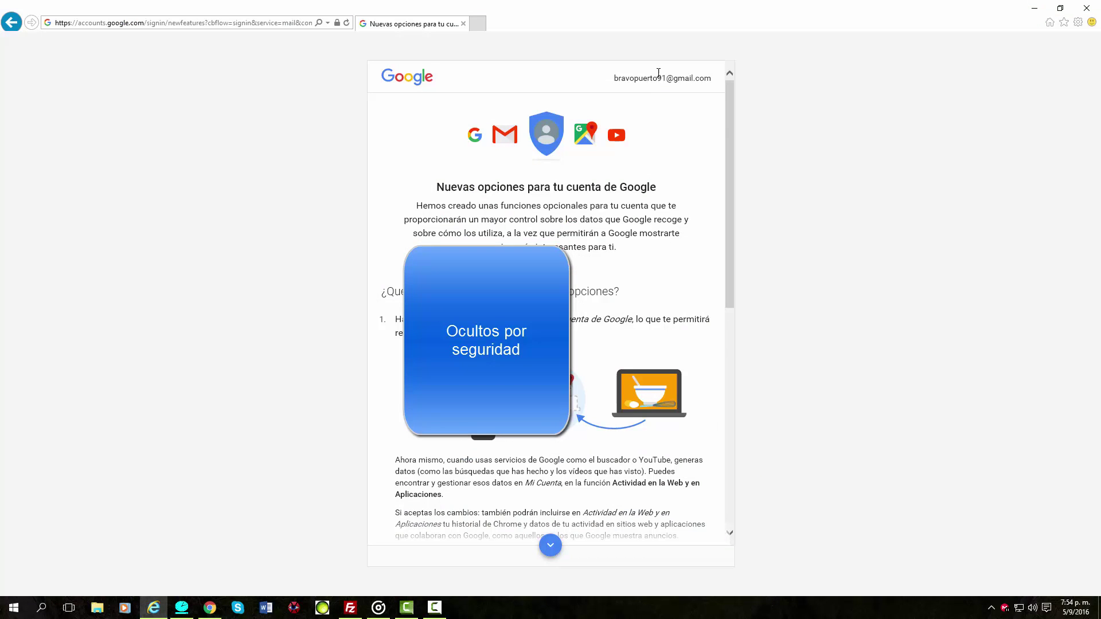
{"action": "left_click_drag", "start_coordinate": [612, 80], "coordinate": [707, 84]}
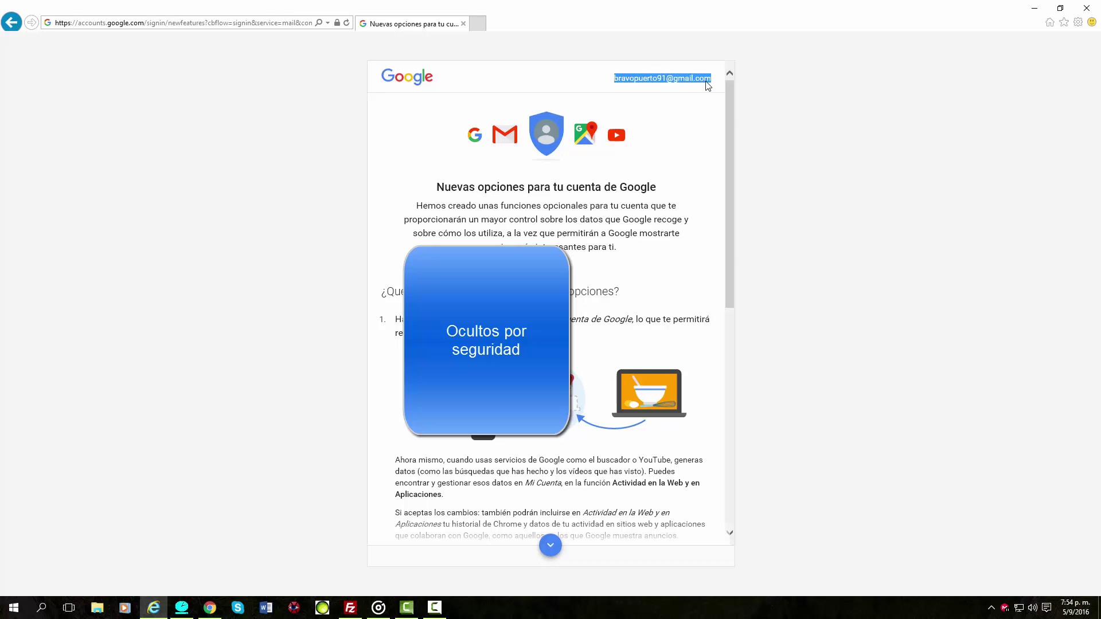
{"action": "left_click", "coordinate": [1034, 8]}
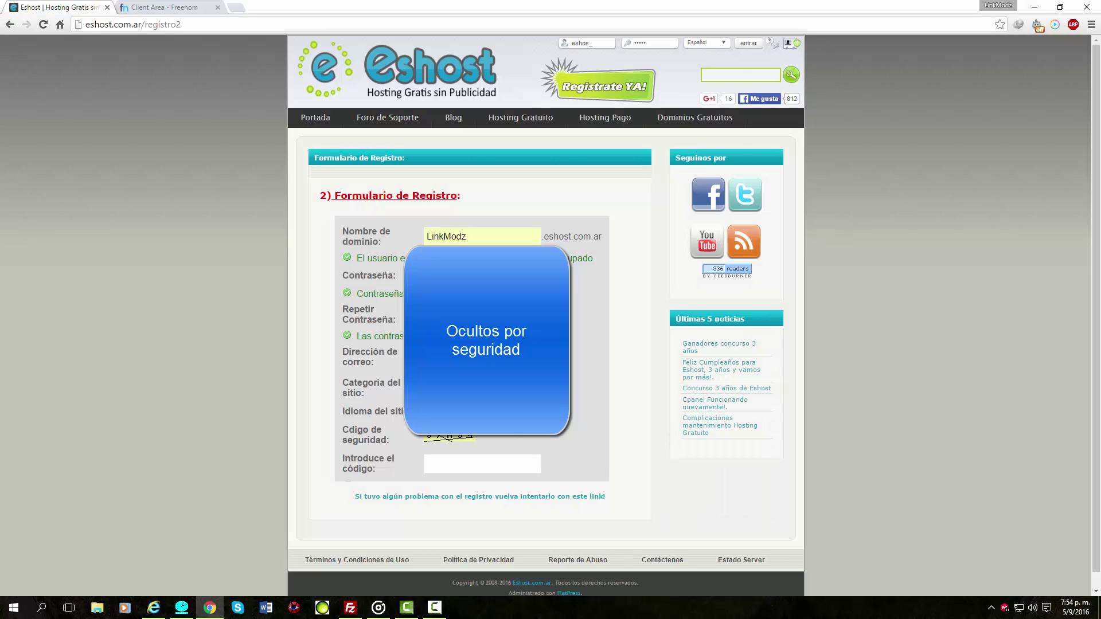
{"action": "right_click", "coordinate": [450, 359]}
{"action": "left_click", "coordinate": [504, 427]}
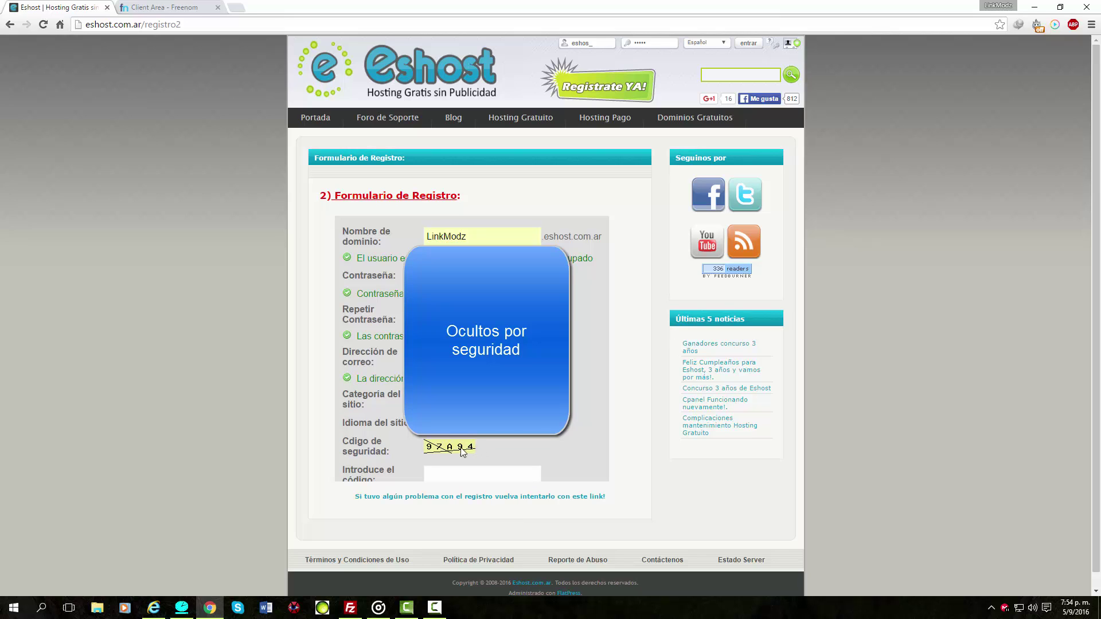
Enter the security code and submit the hosting registration form.
{"action": "left_click", "coordinate": [436, 472]}
{"action": "type", "text": "97A94"}
{"action": "scroll", "coordinate": [458, 462], "scroll_direction": "down", "scroll_amount": 1}
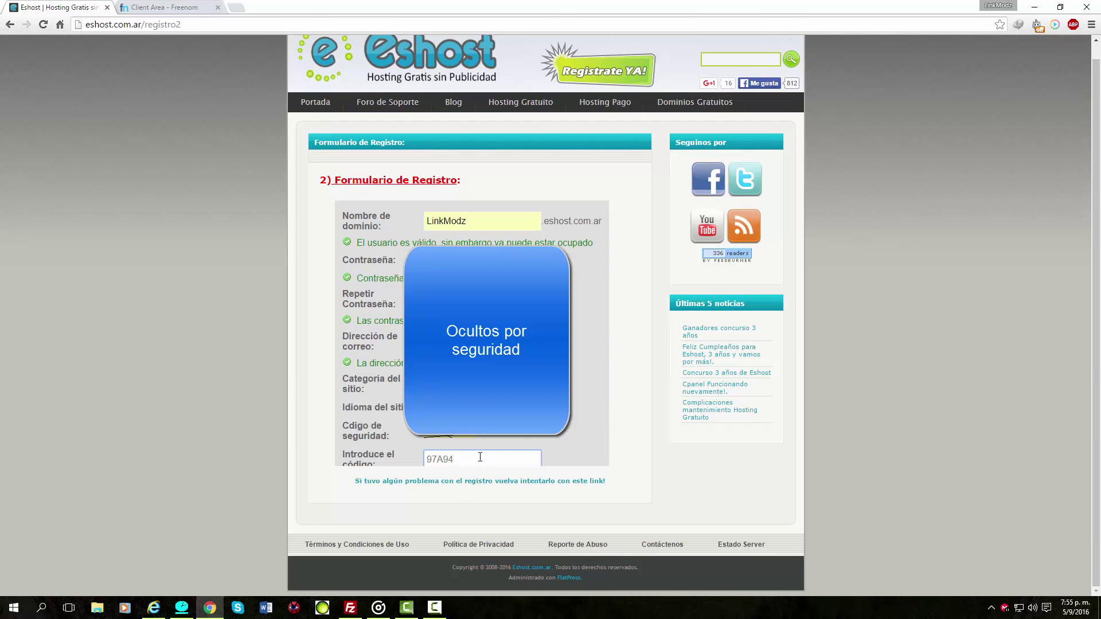
{"action": "scroll", "coordinate": [481, 453], "scroll_direction": "down", "scroll_amount": 1}
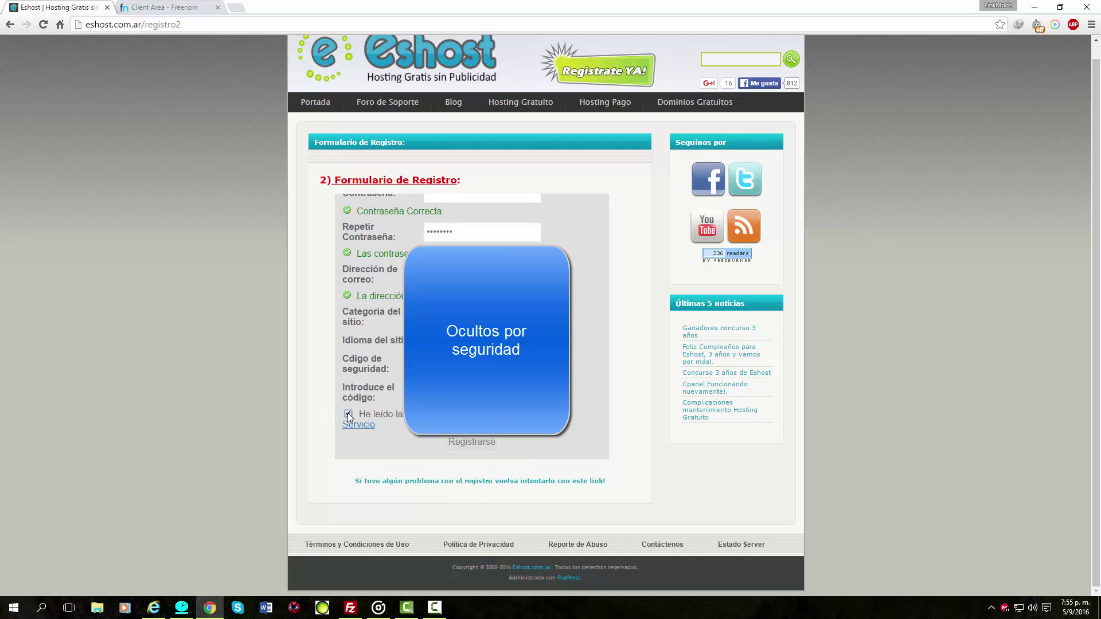
{"action": "left_click", "coordinate": [470, 443]}
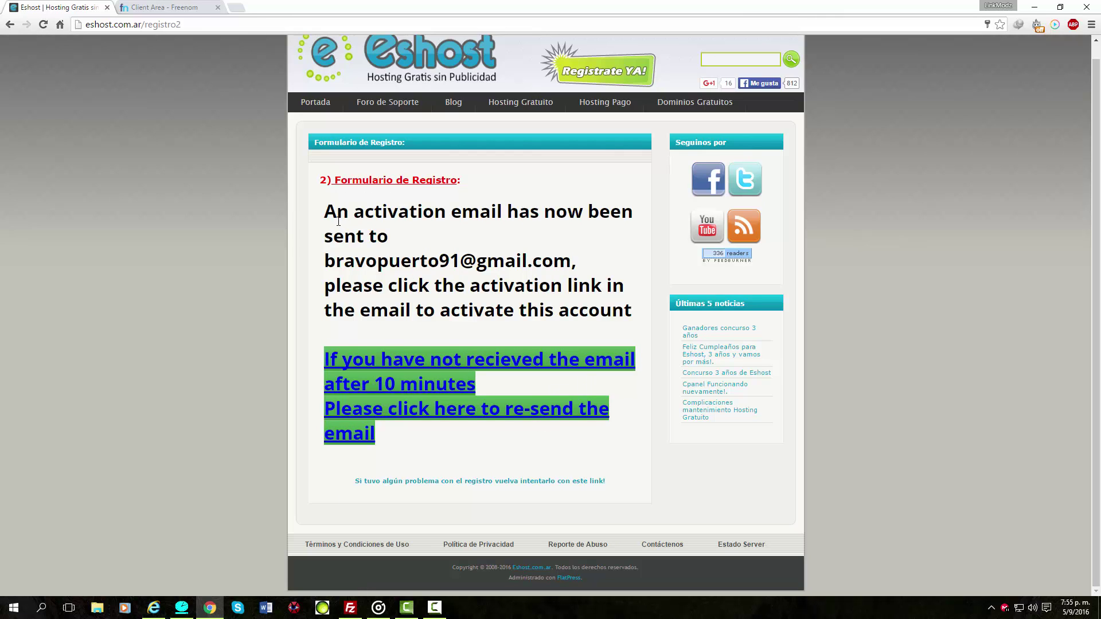
In the Google-signed-in browser, accept Google's new account options with ACEPTO.
{"action": "left_click_drag", "start_coordinate": [325, 212], "coordinate": [632, 313]}
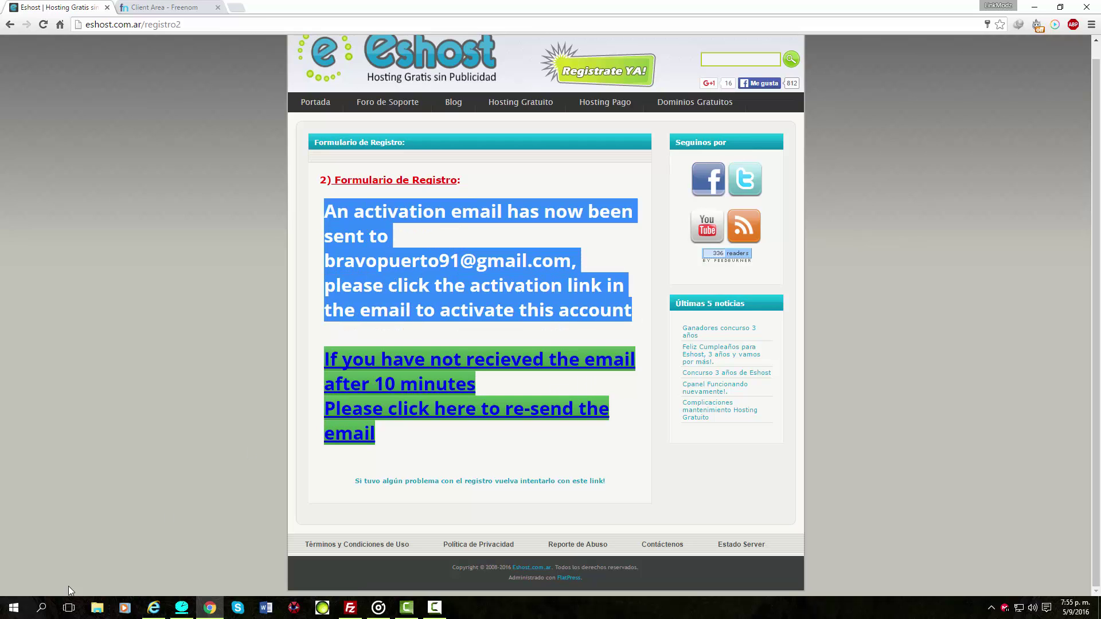
{"action": "left_click", "coordinate": [160, 616]}
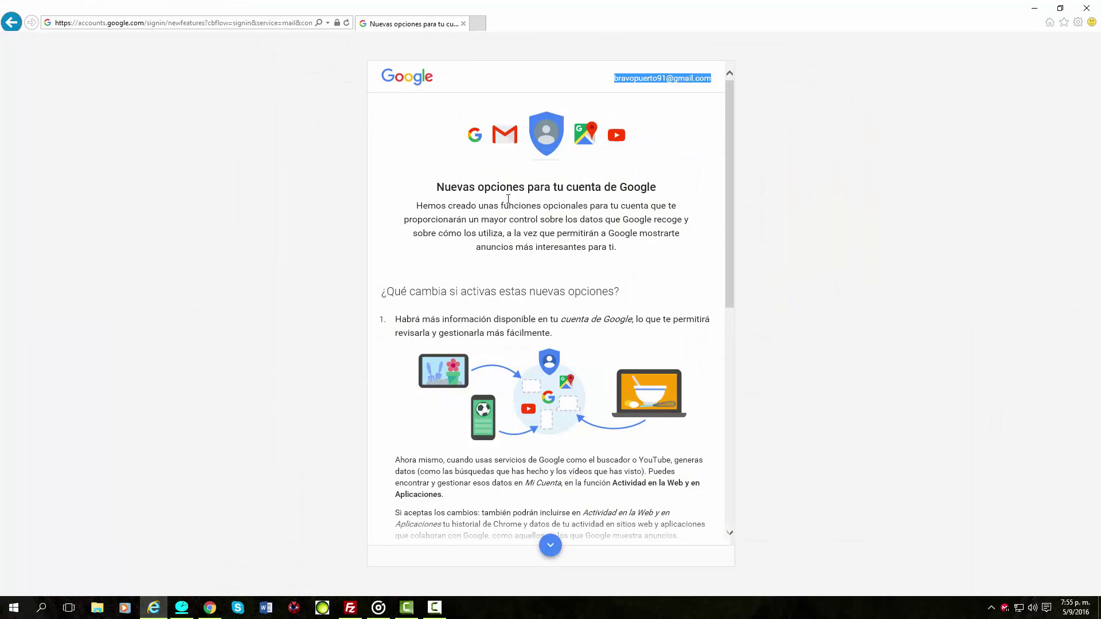
{"action": "scroll", "coordinate": [635, 401], "scroll_direction": "down", "scroll_amount": 8}
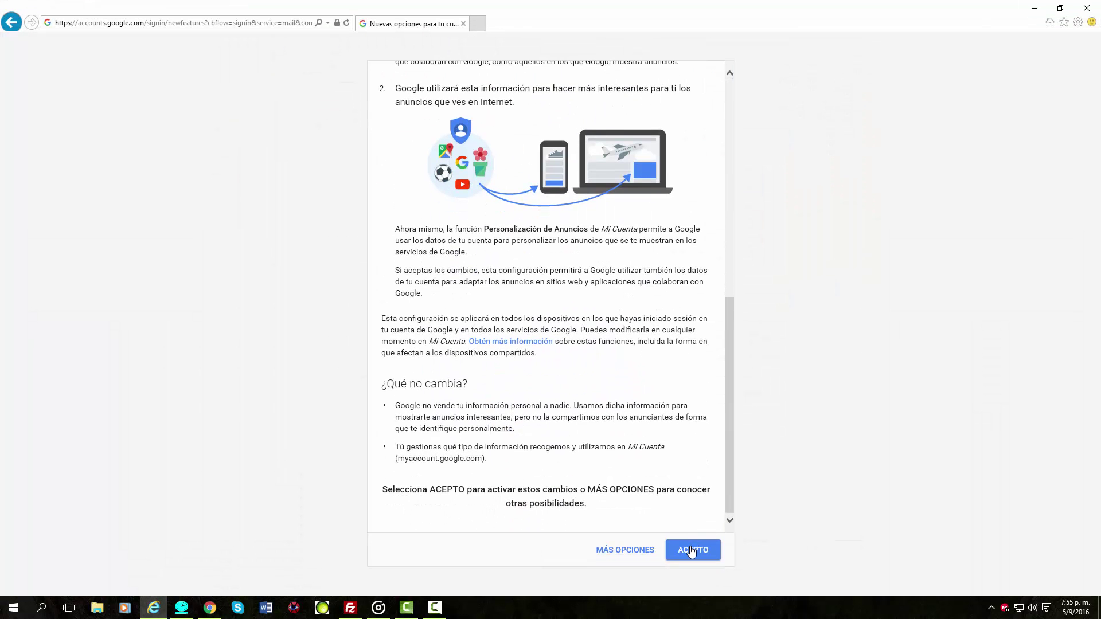
{"action": "left_click", "coordinate": [697, 550]}
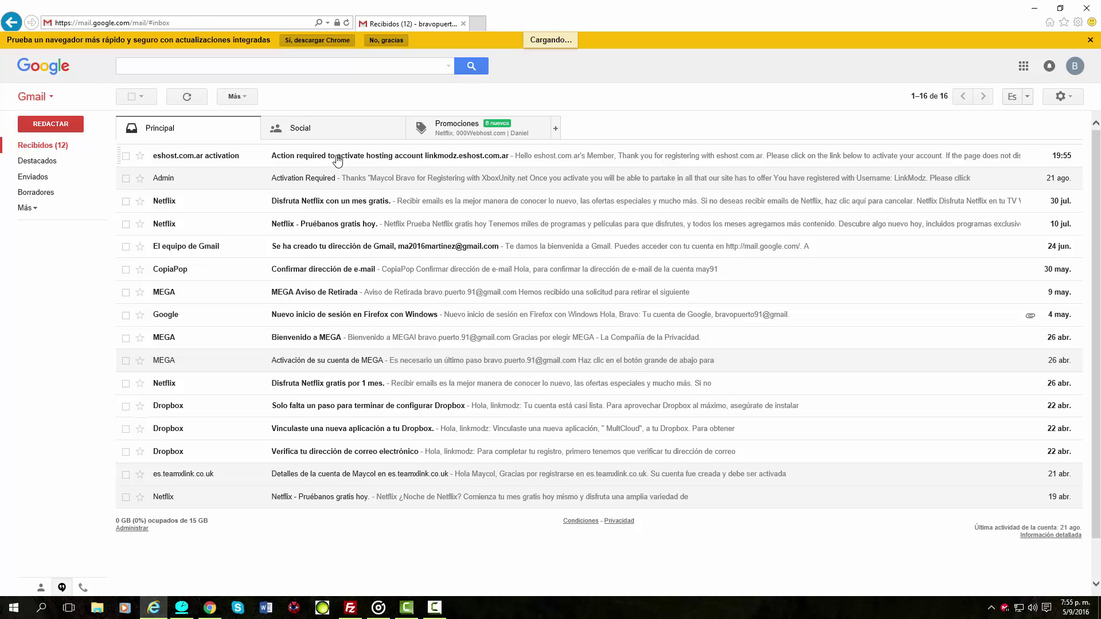
Open the Eshost activation email in Gmail and follow its link to the account creation page.
{"action": "left_click", "coordinate": [335, 161]}
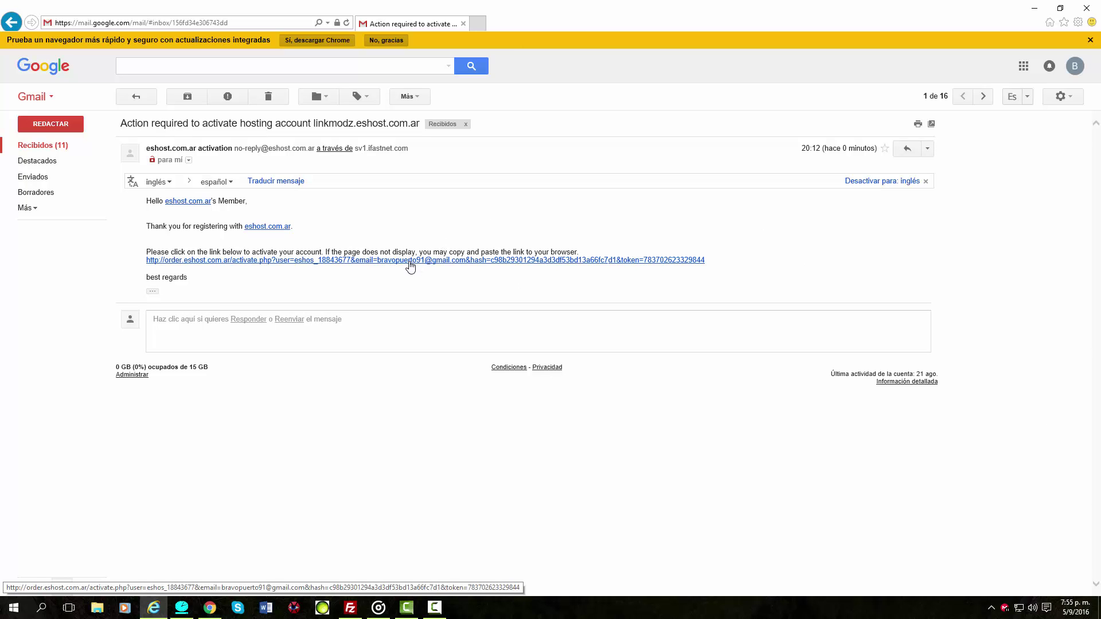
{"action": "left_click", "coordinate": [415, 263]}
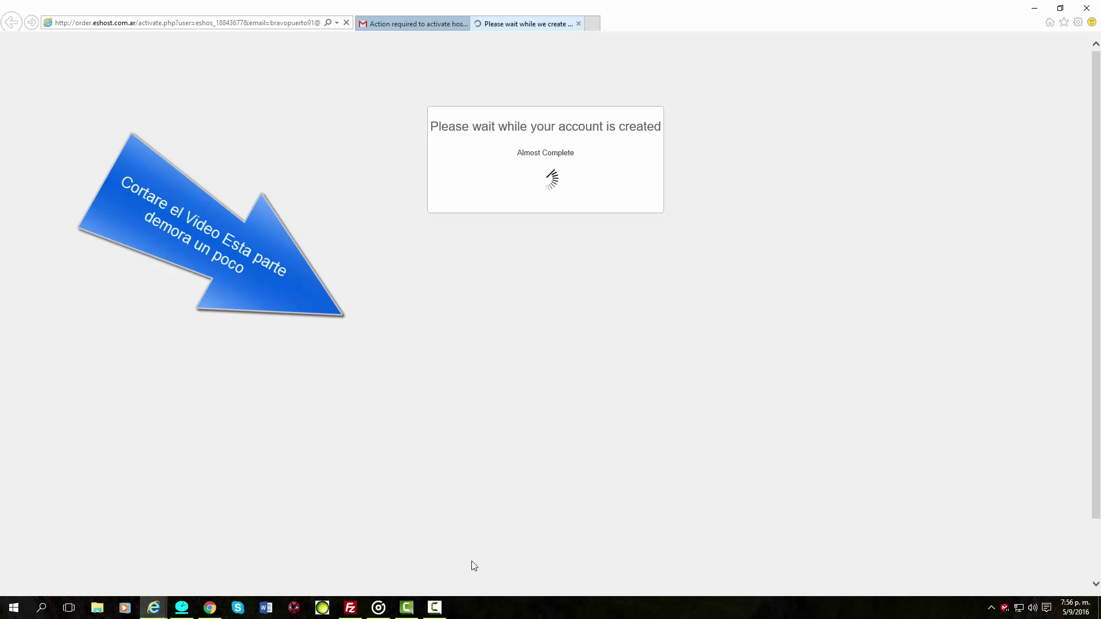
{"action": "left_click", "coordinate": [435, 608]}
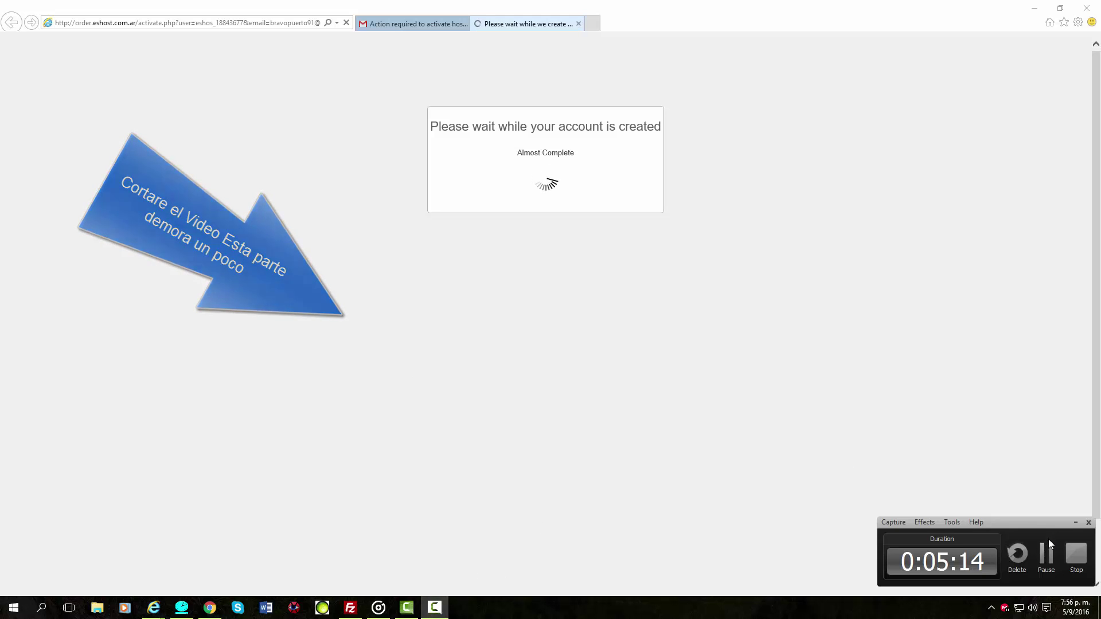
{"action": "left_click", "coordinate": [1047, 553]}
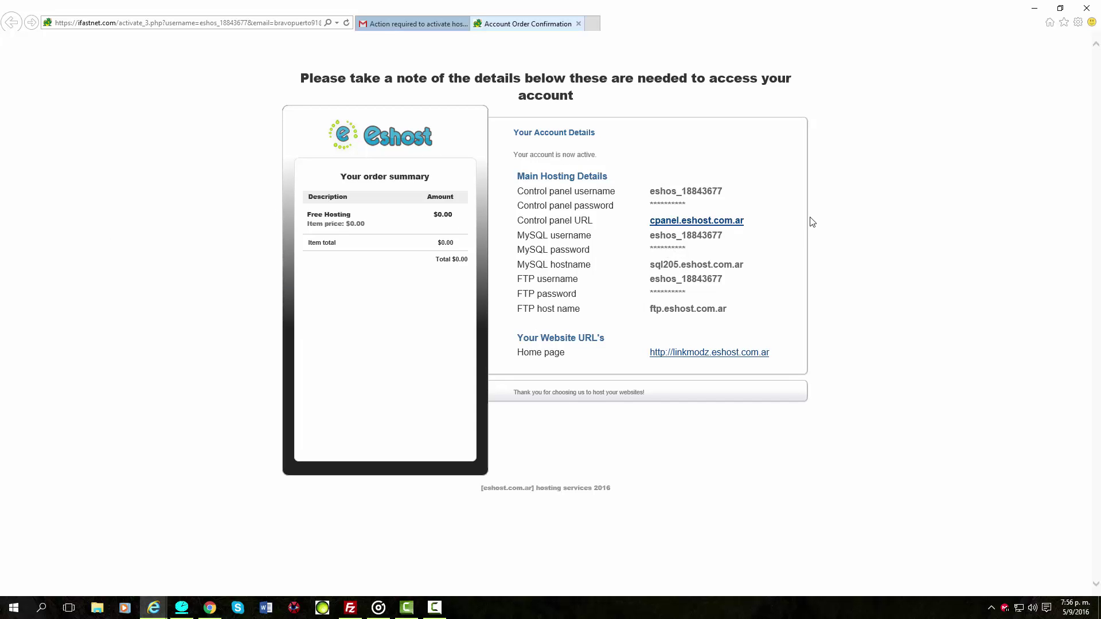
Shrink the account details window and create a new desktop text document named Xenforo.
{"action": "left_click", "coordinate": [1060, 8]}
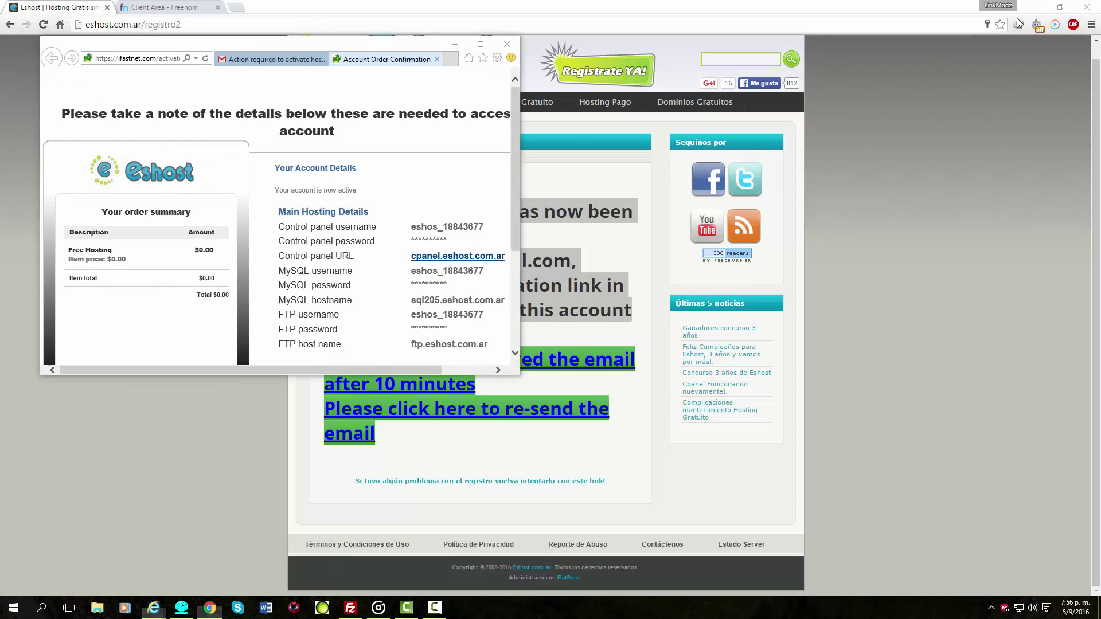
{"action": "left_click", "coordinate": [1034, 6]}
{"action": "left_click_drag", "start_coordinate": [519, 188], "coordinate": [519, 236]}
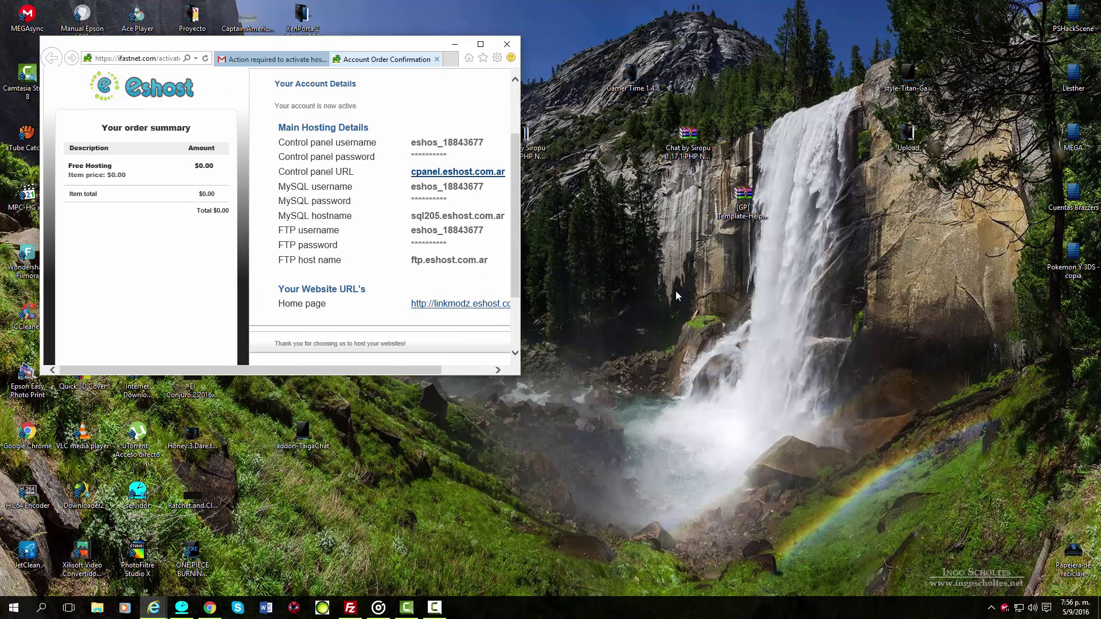
{"action": "right_click", "coordinate": [788, 344]}
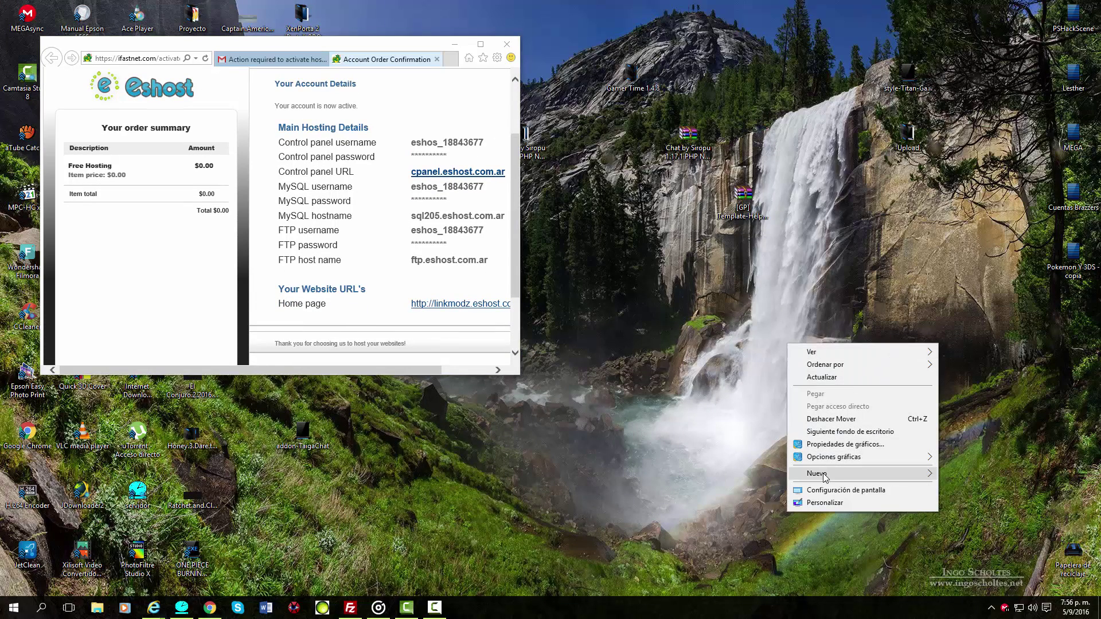
{"action": "mouse_move", "coordinate": [825, 475]}
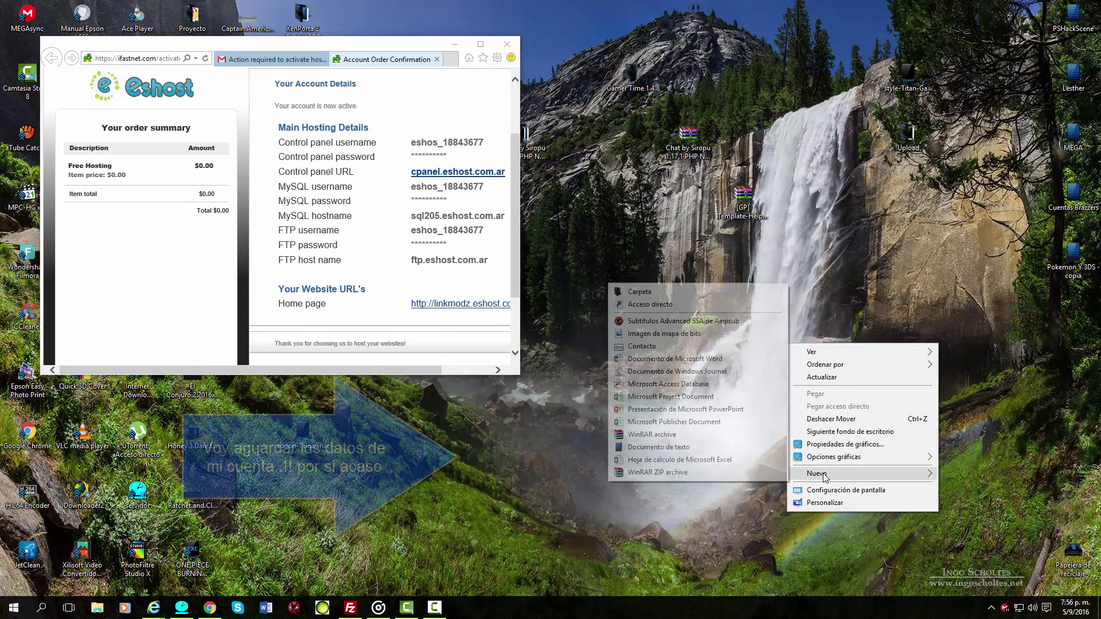
{"action": "left_click", "coordinate": [659, 448]}
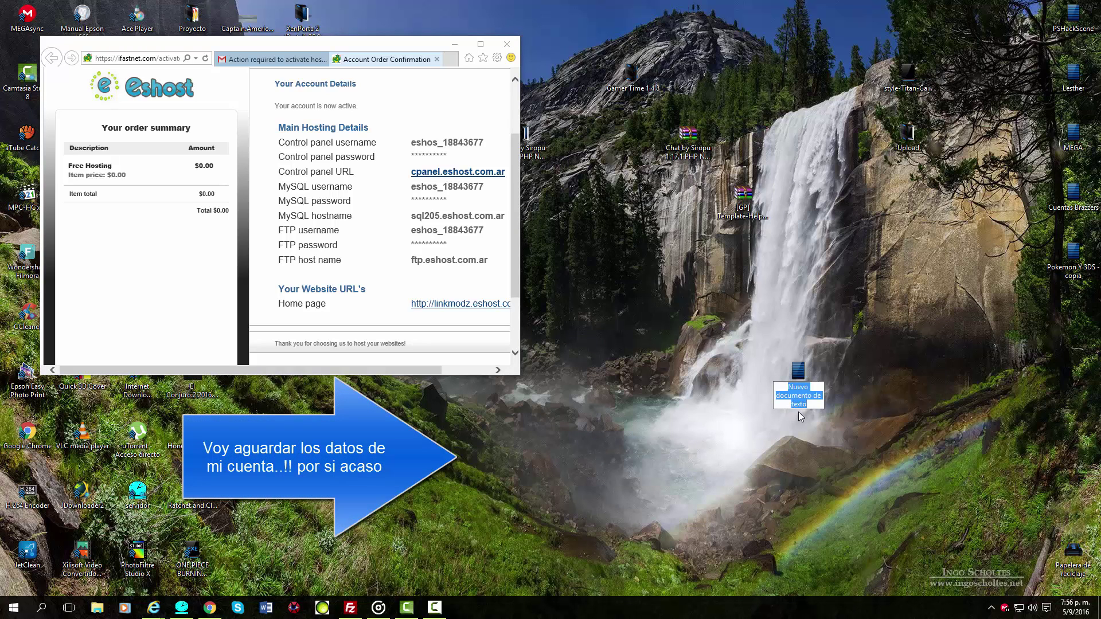
{"action": "type", "text": "Xen"}
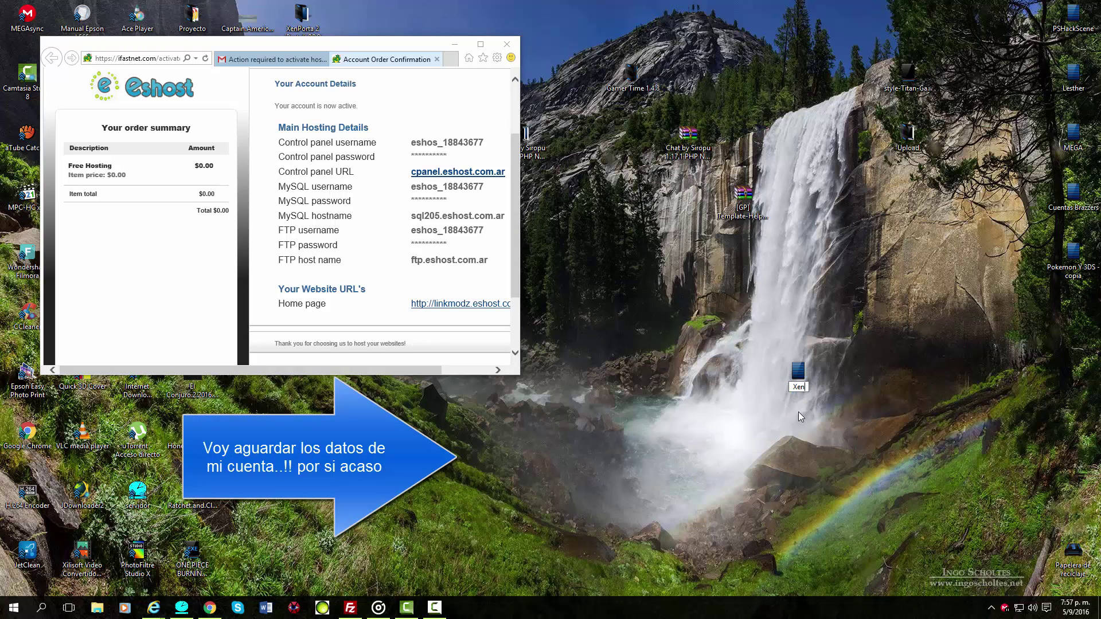
{"action": "type", "text": "foro Hosting"}
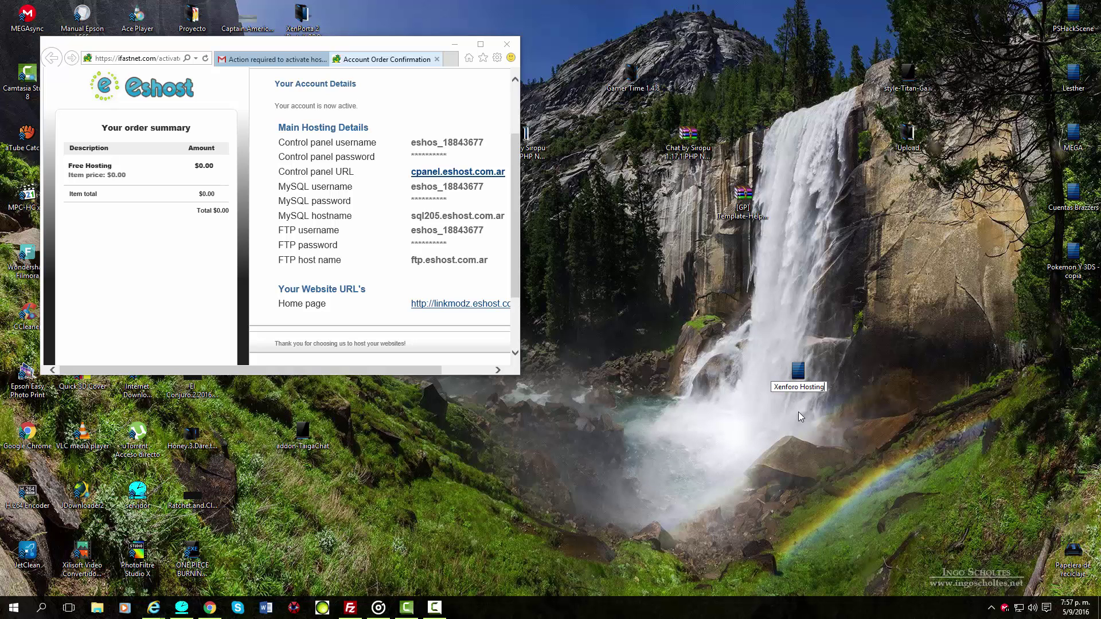
Name the file Xenforo Hosting and paste the copied Main Hosting Details into it.
{"action": "key", "text": "Return"}
{"action": "double_click", "coordinate": [801, 374]}
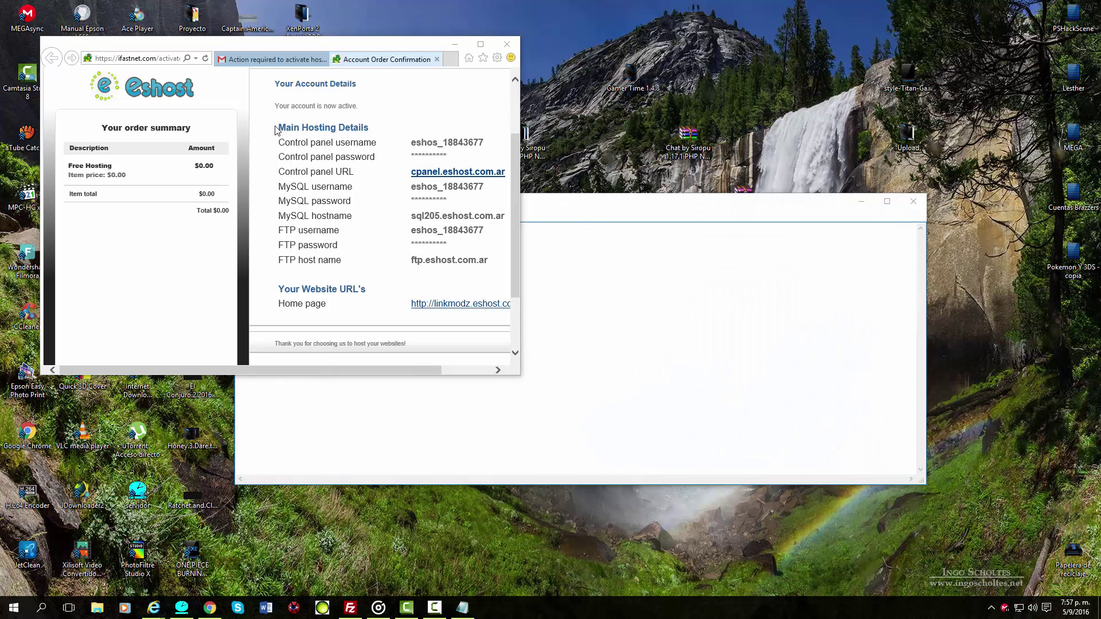
{"action": "left_click_drag", "start_coordinate": [275, 129], "coordinate": [501, 258]}
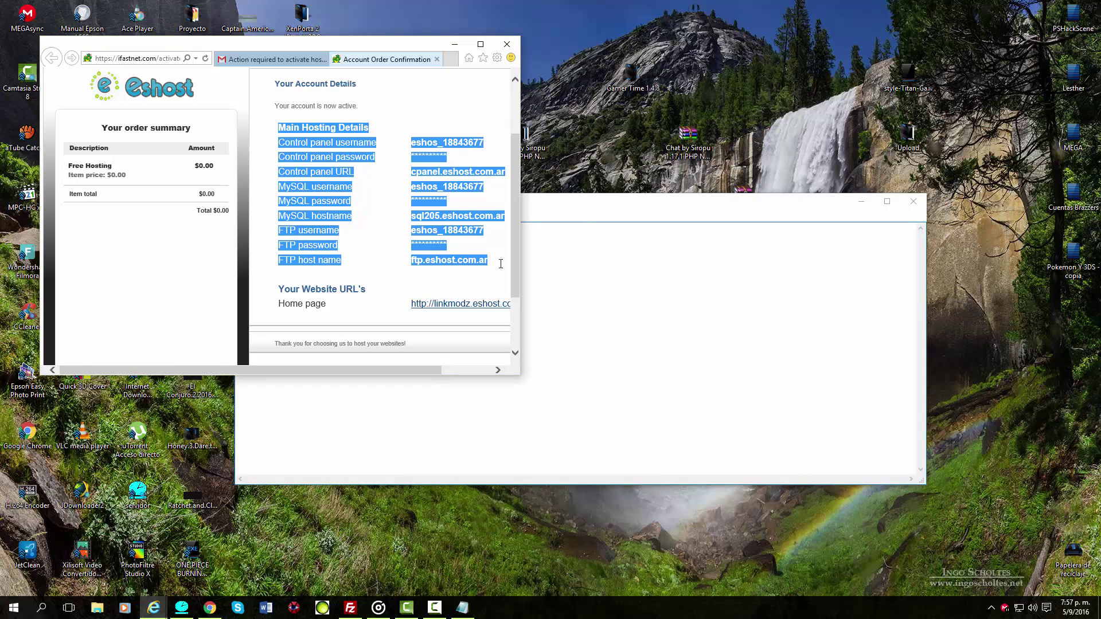
{"action": "right_click", "coordinate": [301, 265]}
{"action": "left_click", "coordinate": [337, 284]}
{"action": "left_click", "coordinate": [668, 286]}
{"action": "right_click", "coordinate": [322, 268]}
{"action": "left_click", "coordinate": [350, 317]}
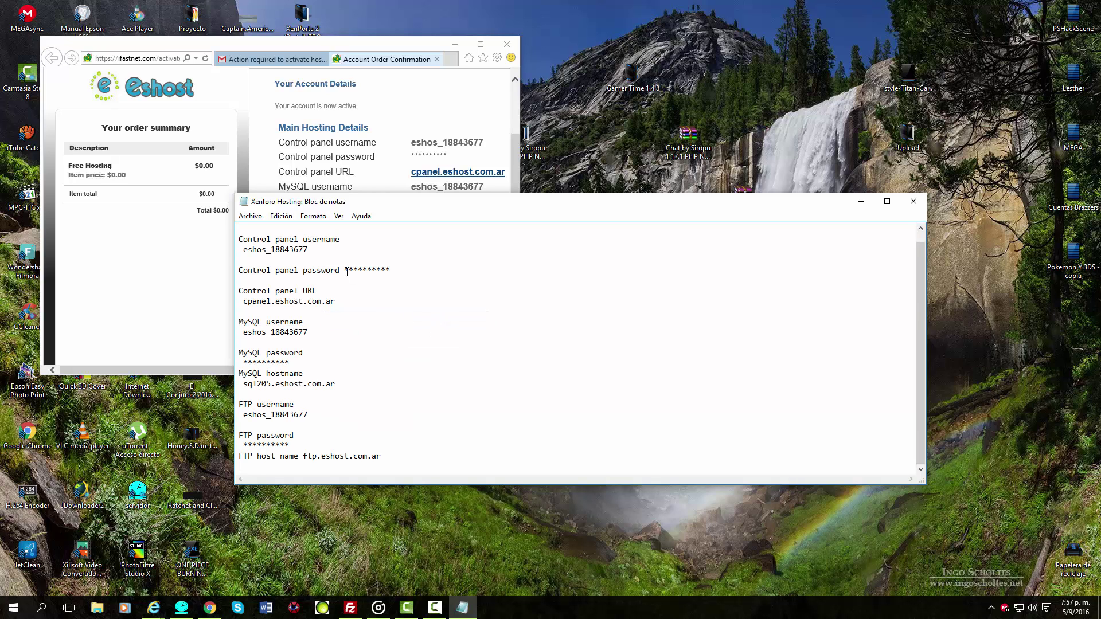
Close Notepad, saving the Xenforo Hosting file.
{"action": "mouse_move", "coordinate": [344, 270]}
{"action": "left_mouse_down"}
{"action": "mouse_move", "coordinate": [420, 276]}
{"action": "mouse_move", "coordinate": [345, 270]}
{"action": "left_mouse_up"}
{"action": "left_click", "coordinate": [403, 277]}
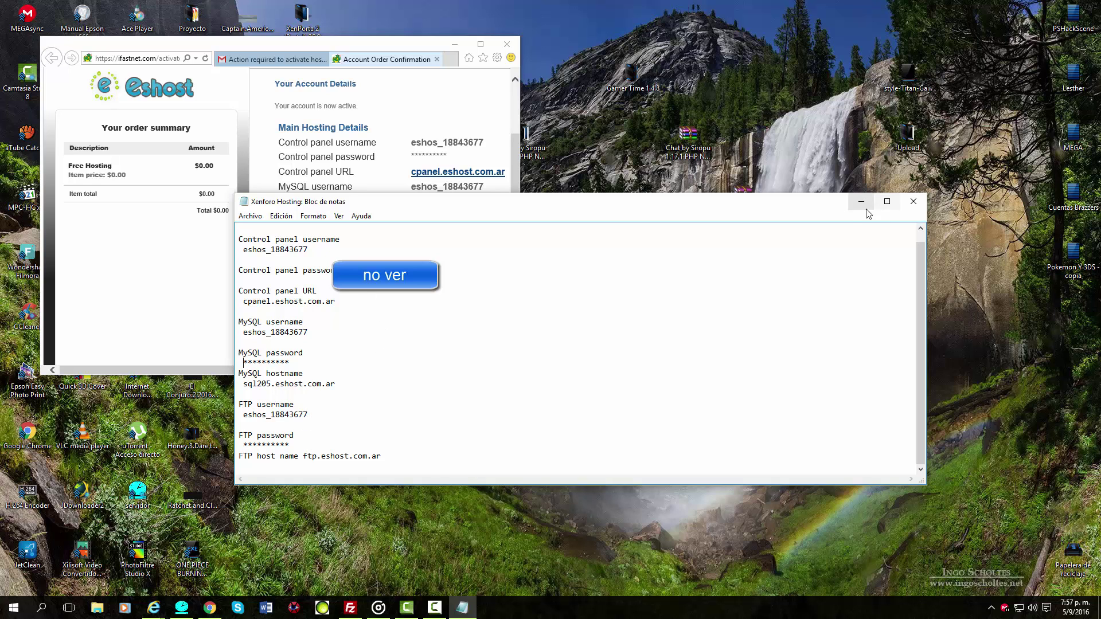
{"action": "left_click", "coordinate": [913, 201]}
{"action": "left_click", "coordinate": [501, 317]}
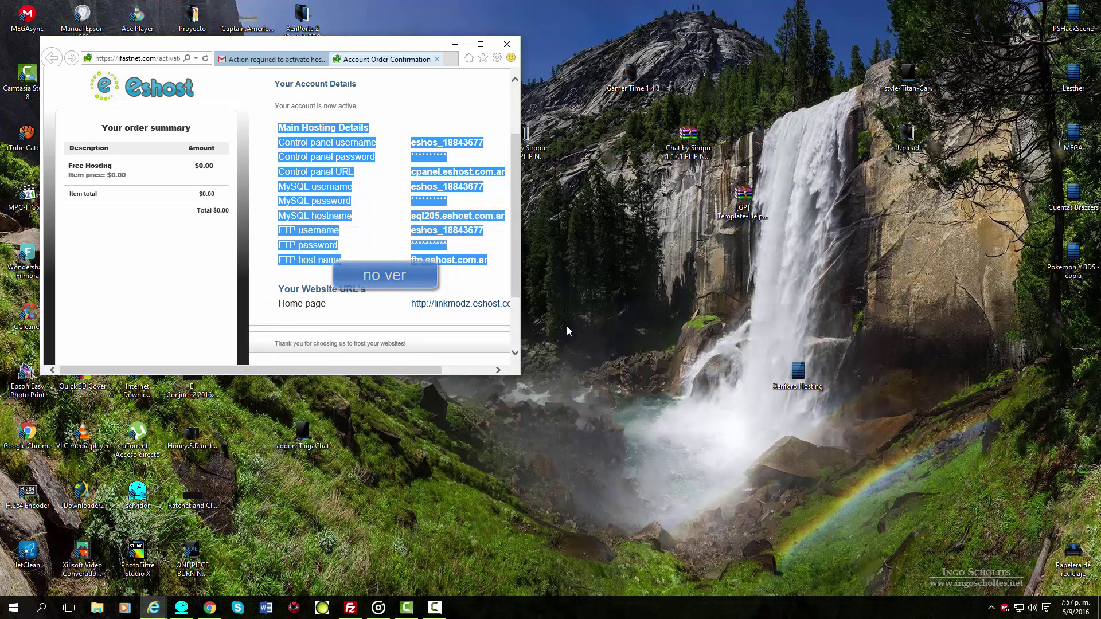
Copy the control panel address cpanel.eshost.com.ar from the hosting account details page.
{"action": "left_click", "coordinate": [481, 44]}
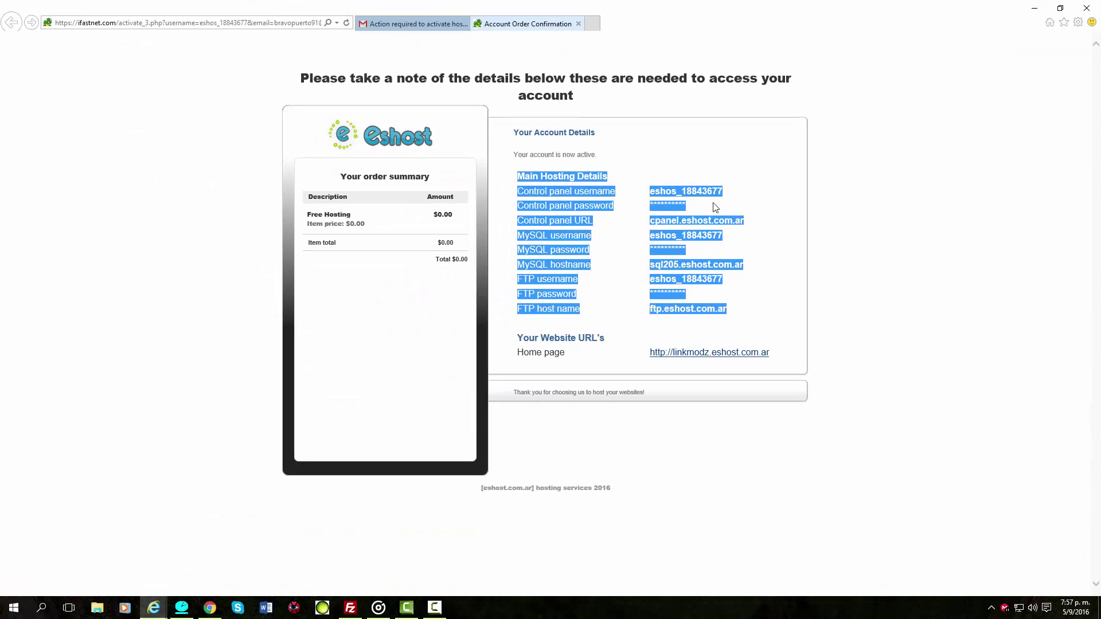
{"action": "left_click", "coordinate": [775, 251]}
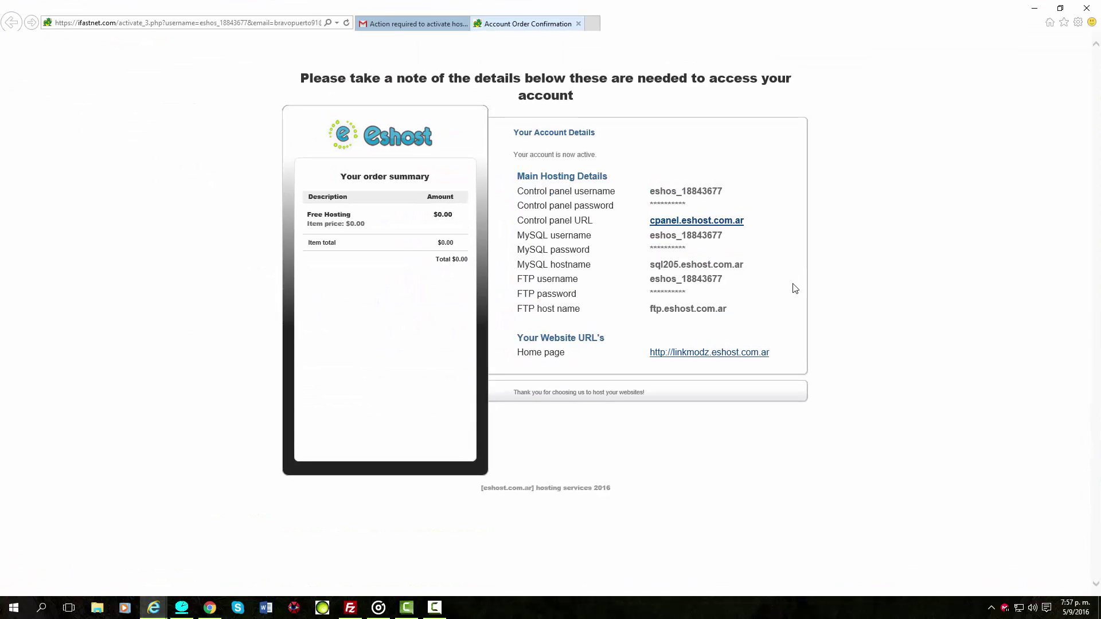
{"action": "left_click", "coordinate": [719, 224]}
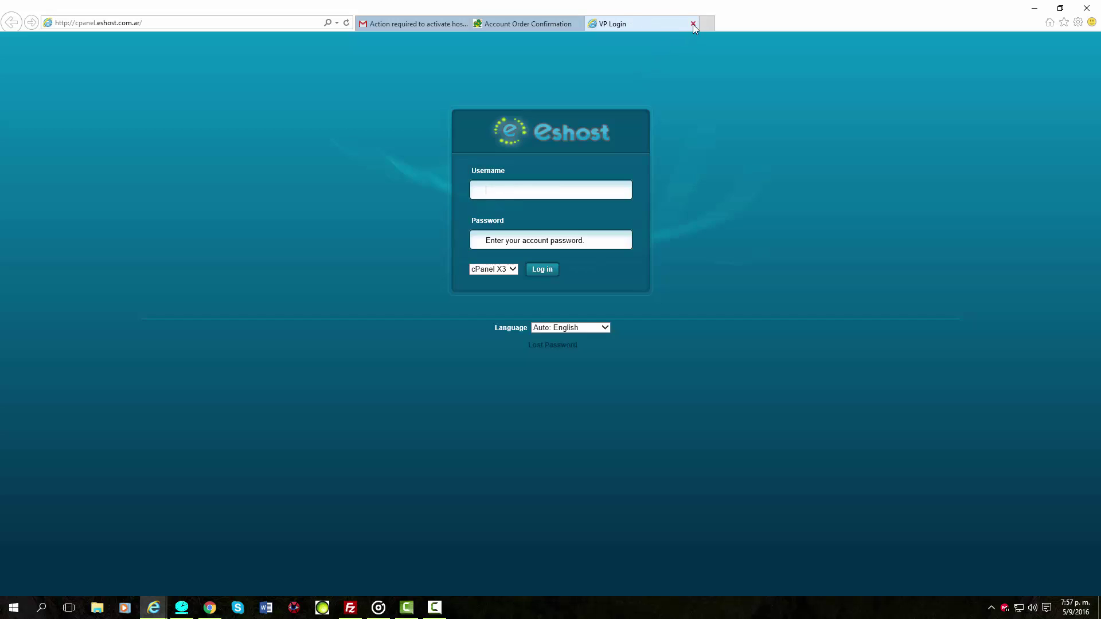
{"action": "left_click", "coordinate": [693, 24]}
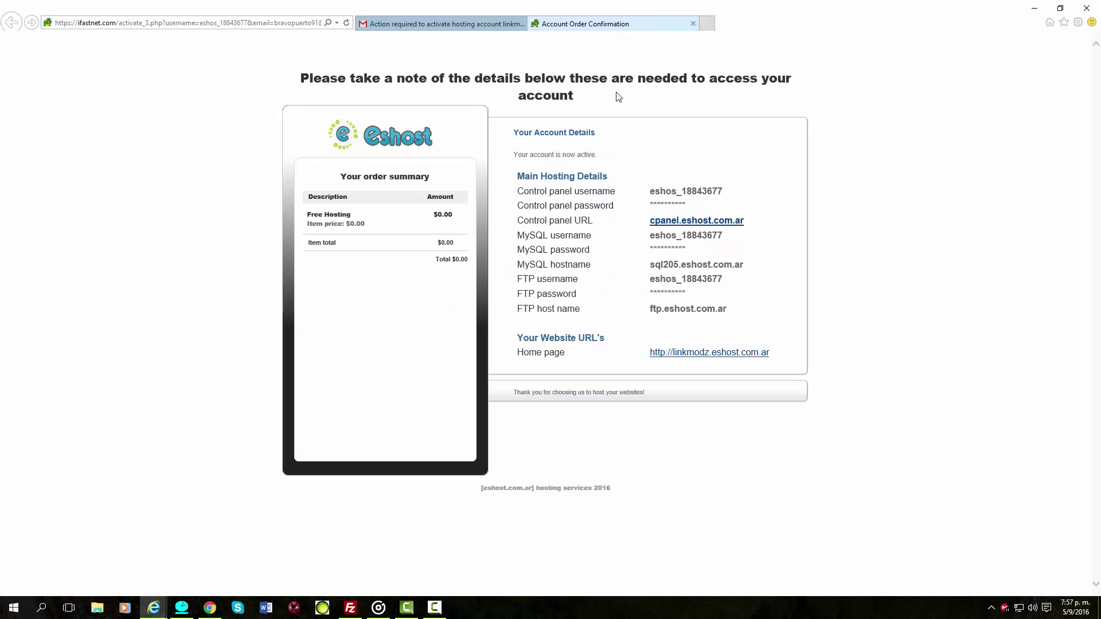
{"action": "right_click", "coordinate": [698, 223]}
{"action": "left_click", "coordinate": [794, 198]}
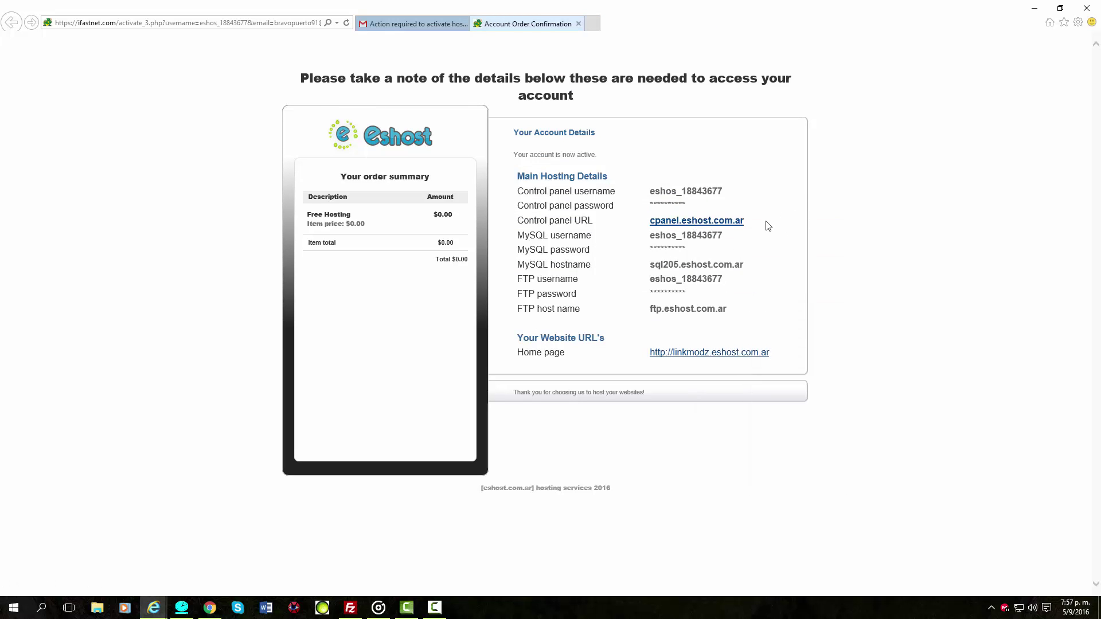
{"action": "left_click_drag", "start_coordinate": [751, 225], "coordinate": [645, 224]}
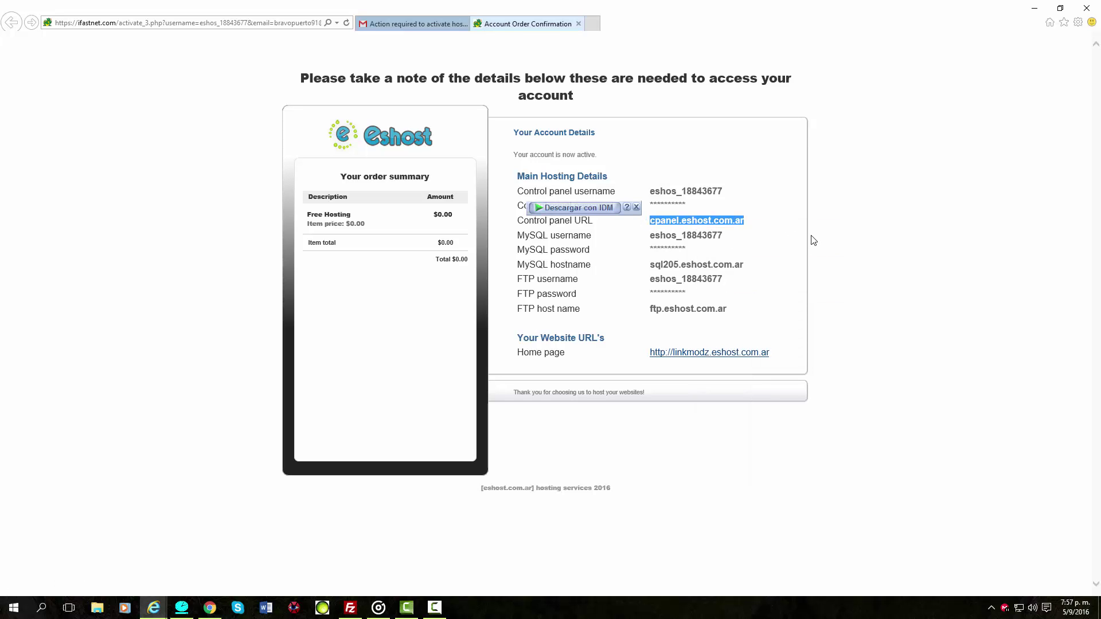
{"action": "left_click", "coordinate": [808, 219]}
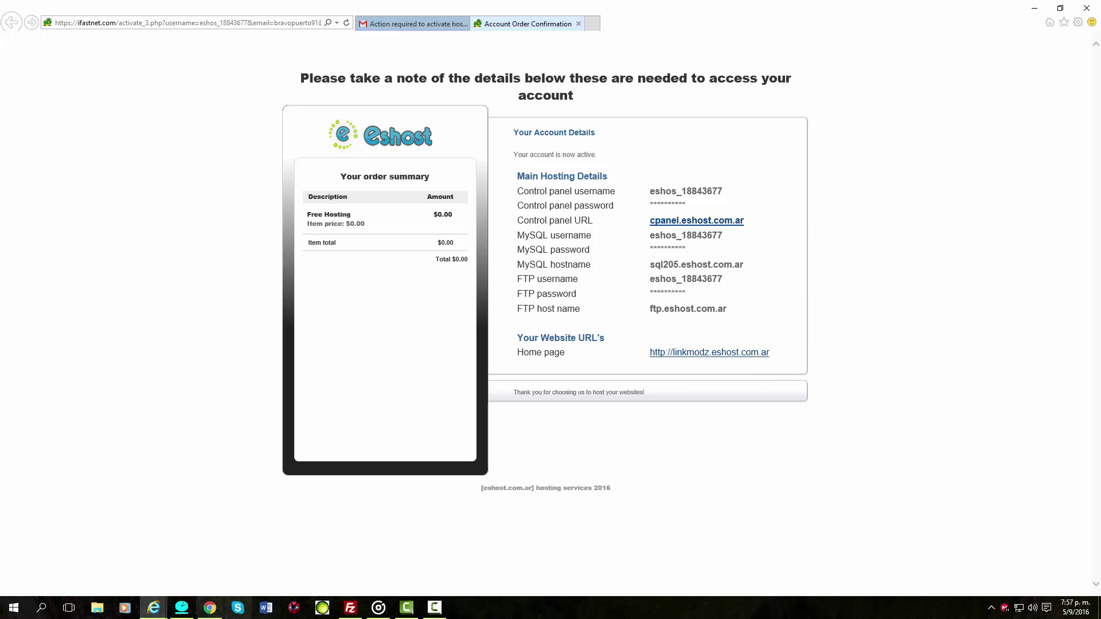
Paste cpanel.eshost.com.ar into the other browser's address bar and load it.
{"action": "left_click", "coordinate": [210, 608]}
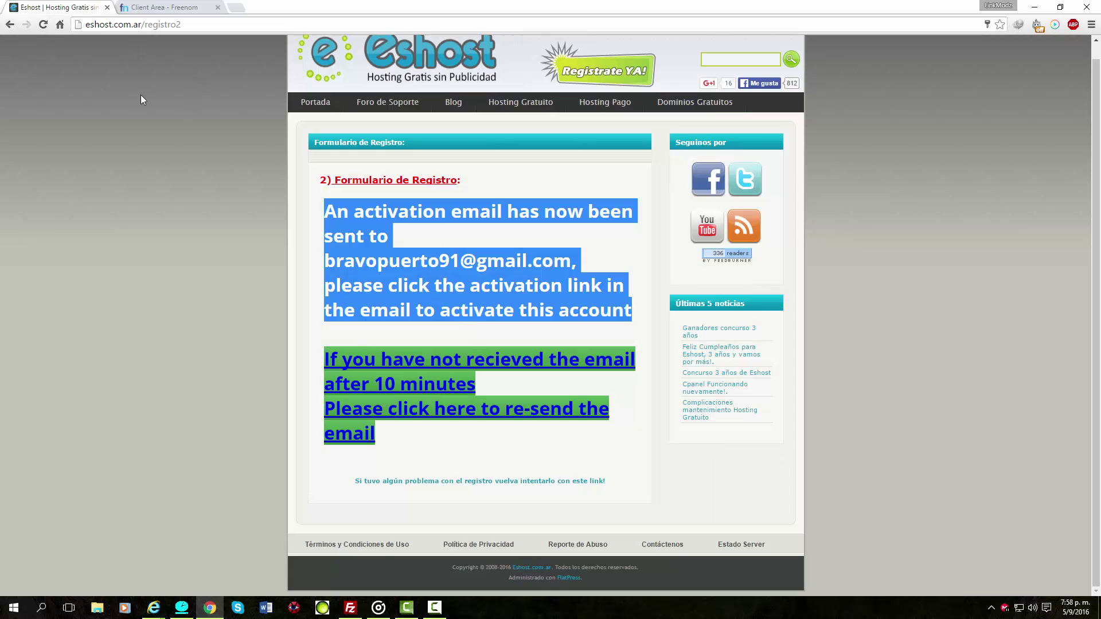
{"action": "scroll", "coordinate": [150, 126], "scroll_direction": "up", "scroll_amount": 1}
{"action": "left_click", "coordinate": [163, 24]}
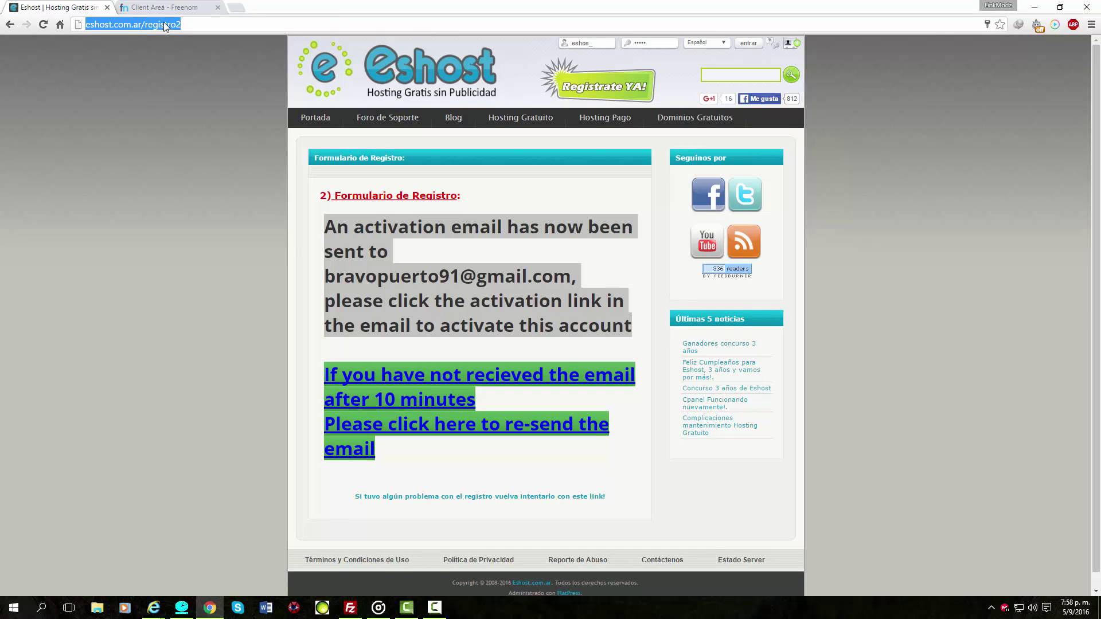
{"action": "right_click", "coordinate": [164, 24]}
{"action": "left_click", "coordinate": [197, 92]}
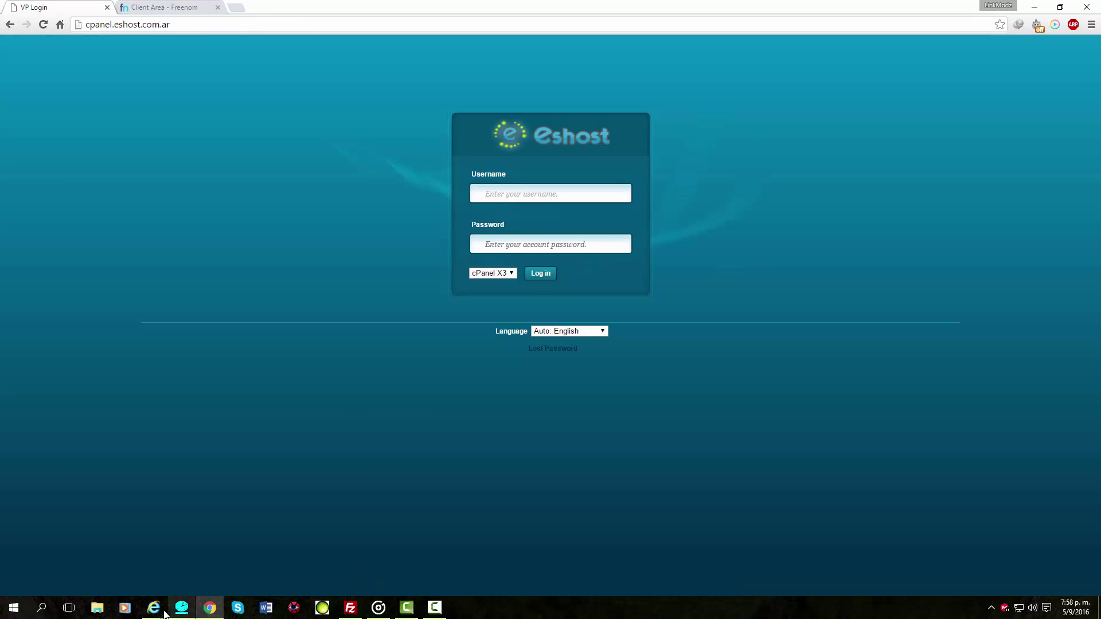
Close the Gmail activation email and copy the control panel username from the confirmation page.
{"action": "mouse_move", "coordinate": [155, 609]}
{"action": "mouse_move", "coordinate": [207, 526]}
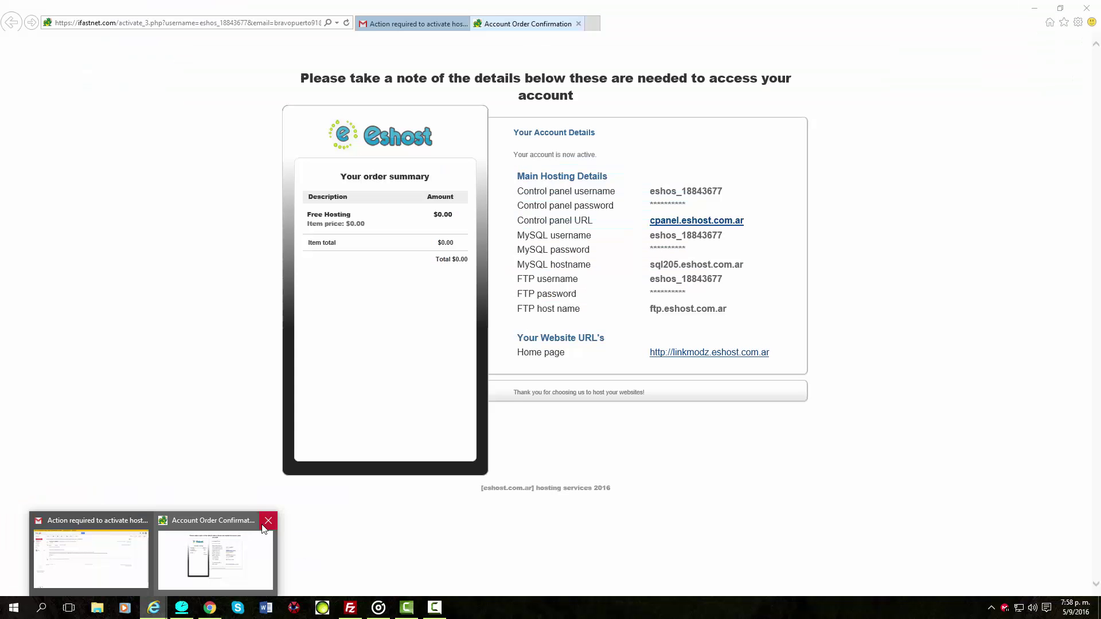
{"action": "left_click", "coordinate": [144, 521]}
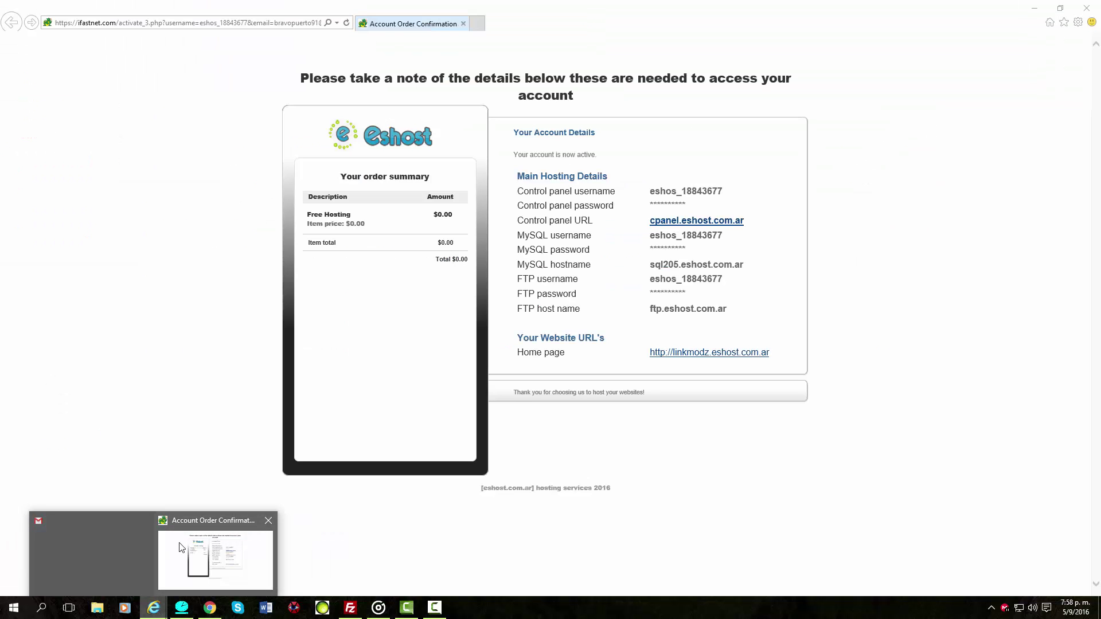
{"action": "left_click", "coordinate": [161, 544]}
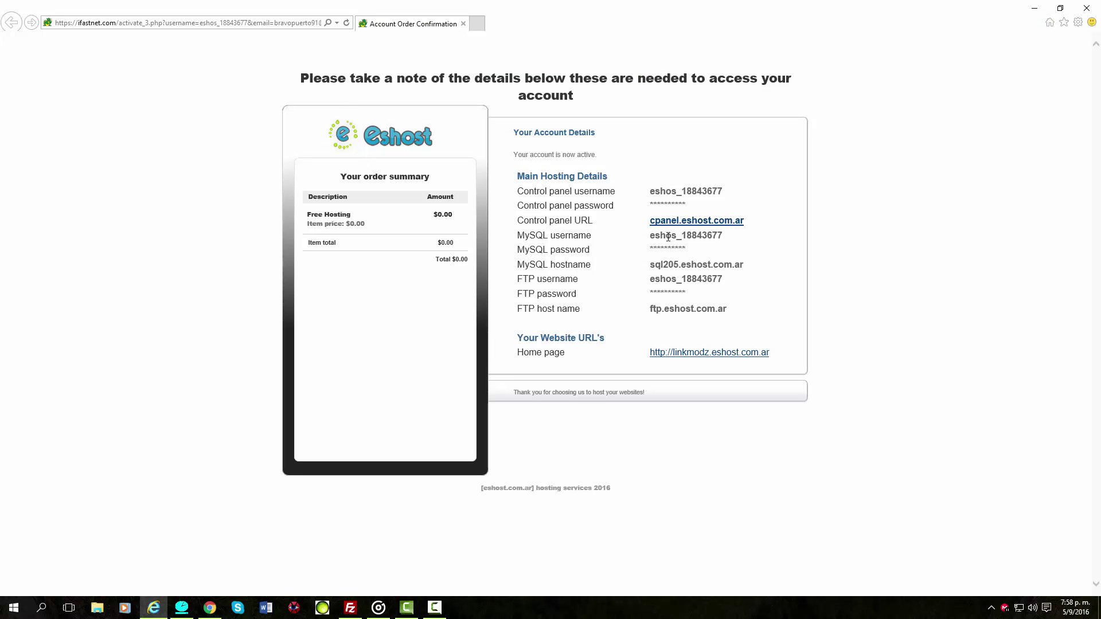
{"action": "left_click_drag", "start_coordinate": [649, 191], "coordinate": [744, 193]}
{"action": "key", "text": "ctrl+c"}
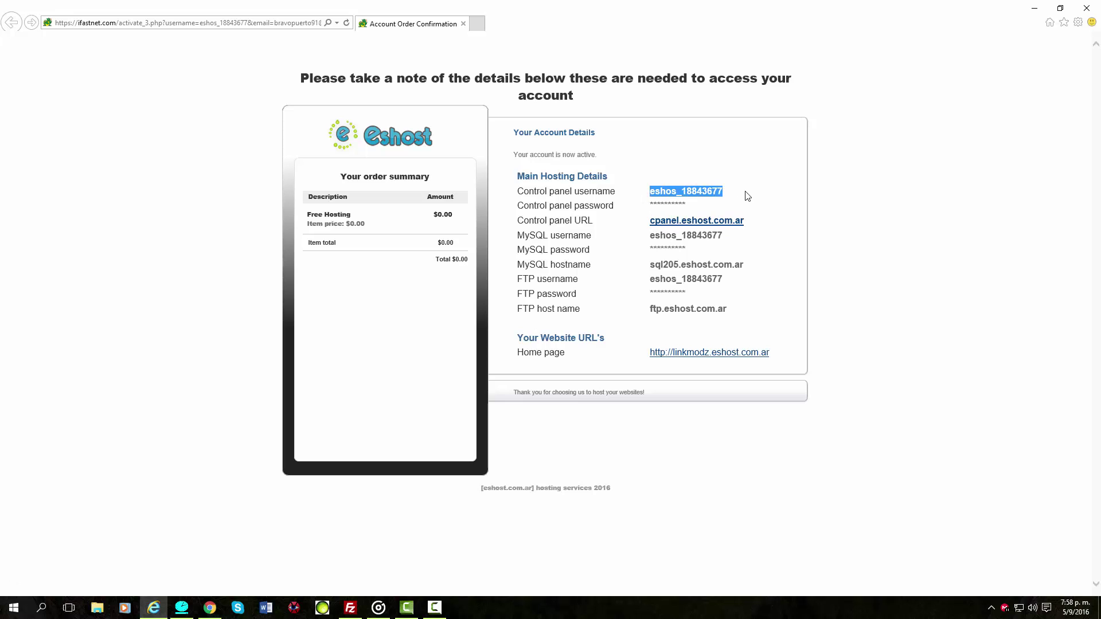
{"action": "left_click", "coordinate": [213, 607]}
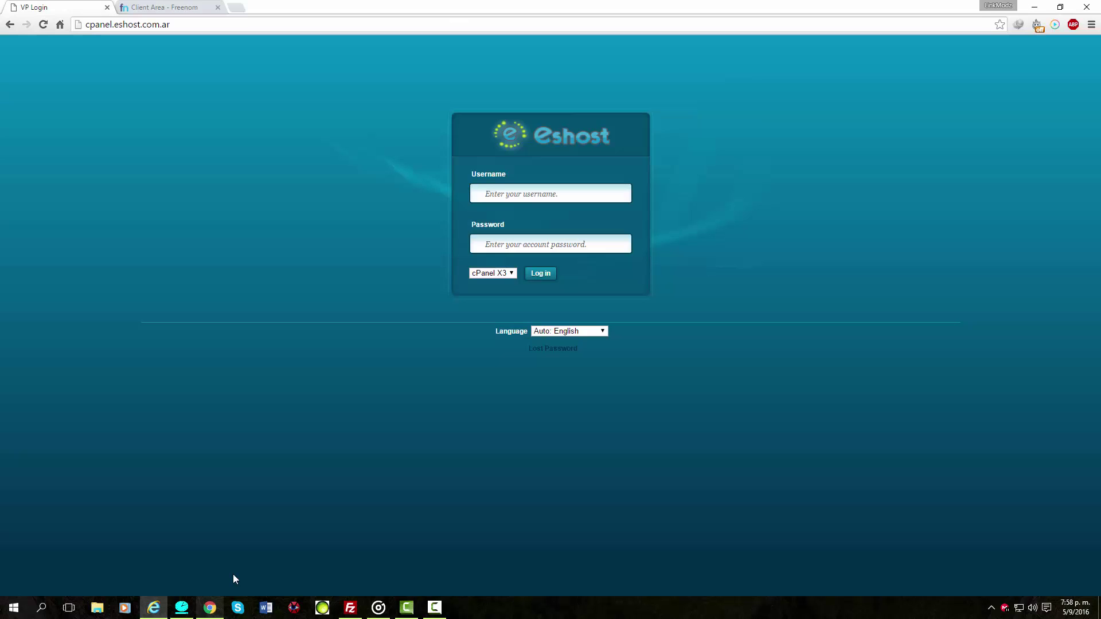
Sign in to Eshost cPanel with the copied username and the account password.
{"action": "right_click", "coordinate": [506, 196]}
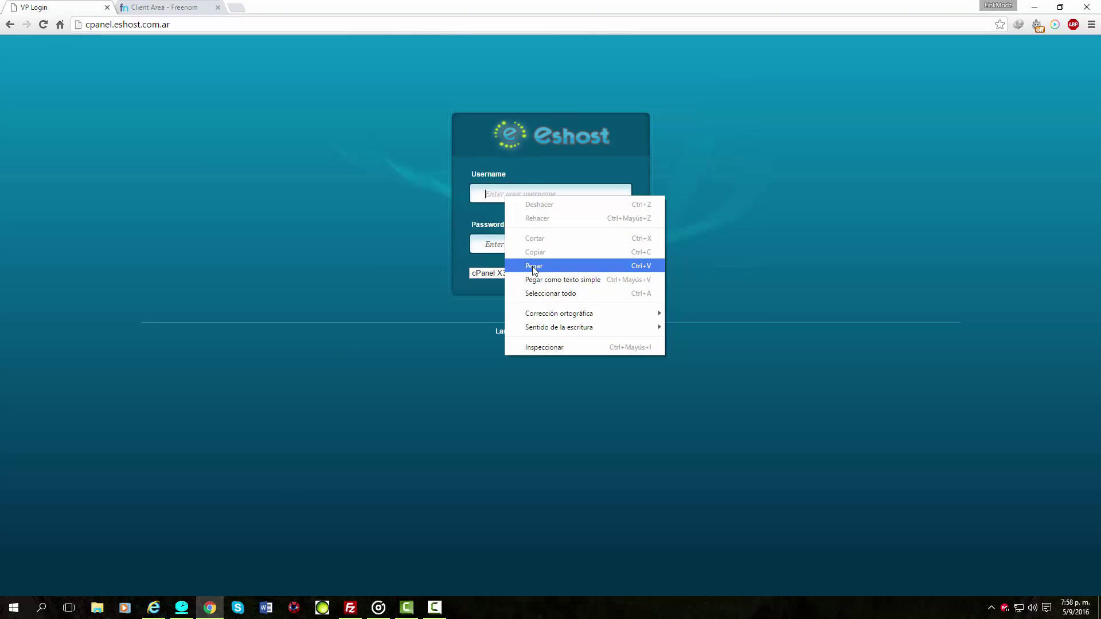
{"action": "left_click", "coordinate": [534, 263]}
{"action": "left_click", "coordinate": [520, 241]}
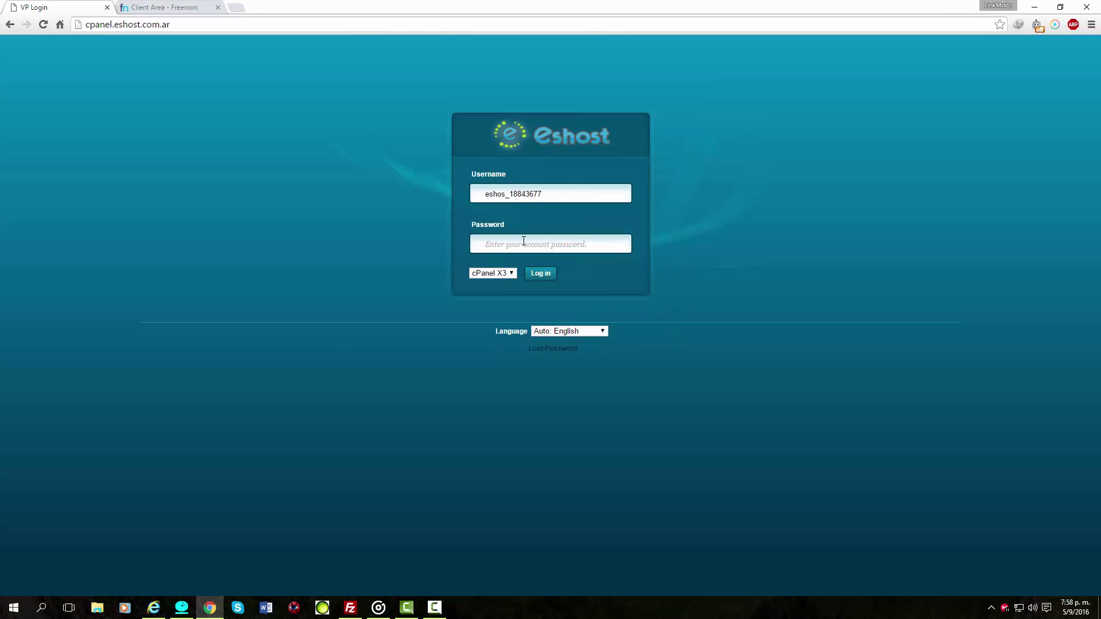
{"action": "type", "text": "•••••"}
{"action": "left_click", "coordinate": [545, 275]}
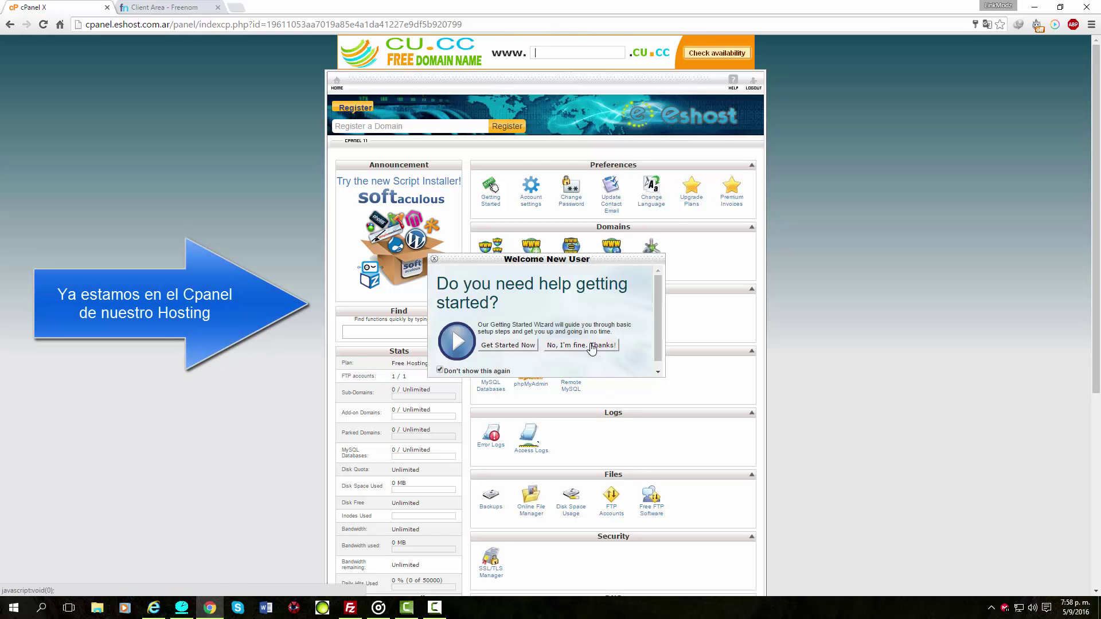
Dismiss the Welcome New User prompt with 'No, I'm fine, thanks!'.
{"action": "left_click", "coordinate": [566, 346]}
{"action": "scroll", "coordinate": [975, 298], "scroll_direction": "down", "scroll_amount": 1}
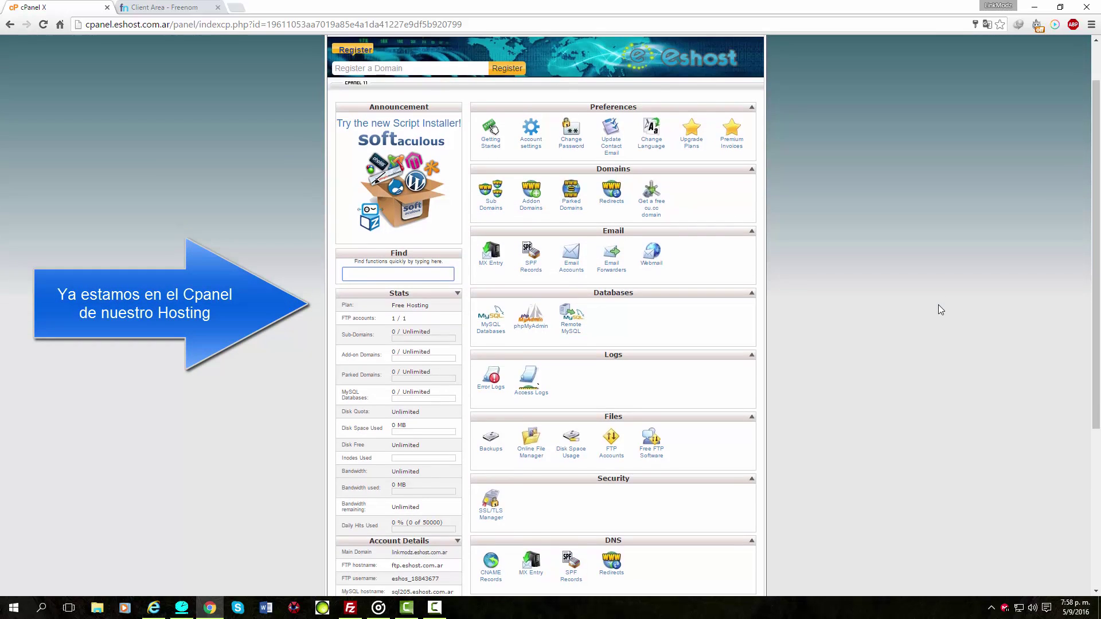
{"action": "scroll", "coordinate": [938, 305], "scroll_direction": "up", "scroll_amount": 1}
Point the other browser window to google.com, then open Addon Domain Management in cPanel.
{"action": "left_click", "coordinate": [154, 606]}
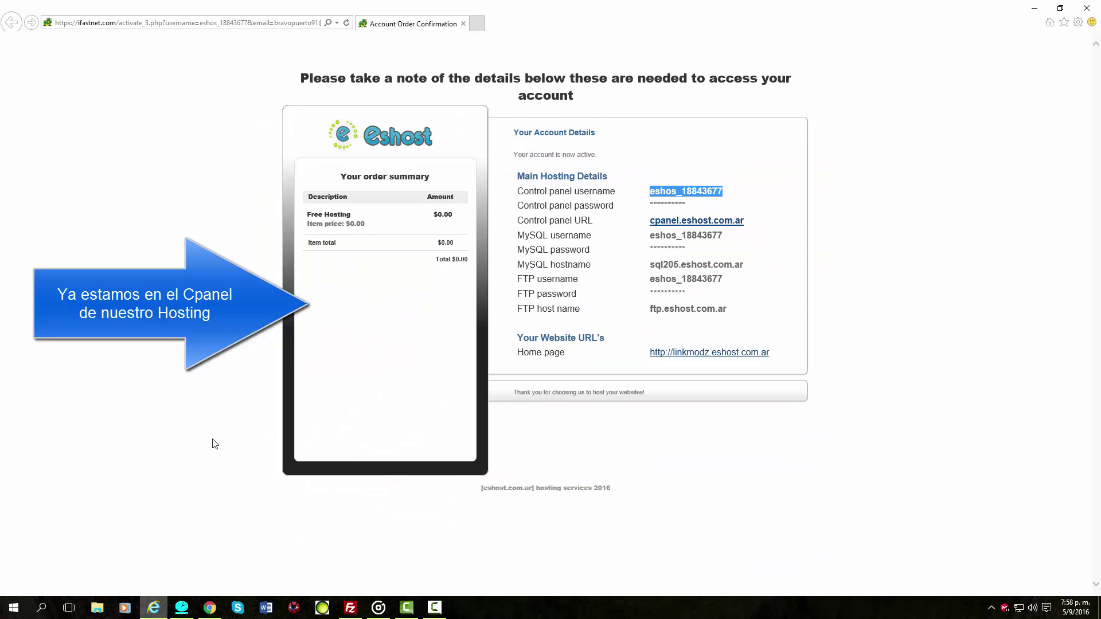
{"action": "left_click", "coordinate": [222, 24]}
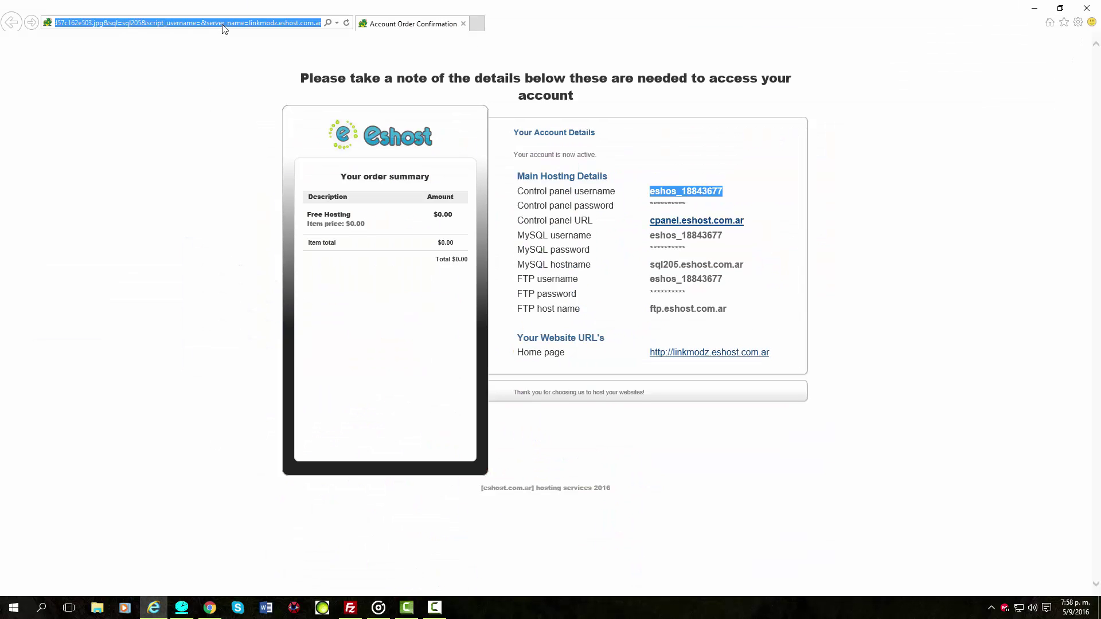
{"action": "type", "text": "ogle.com/"}
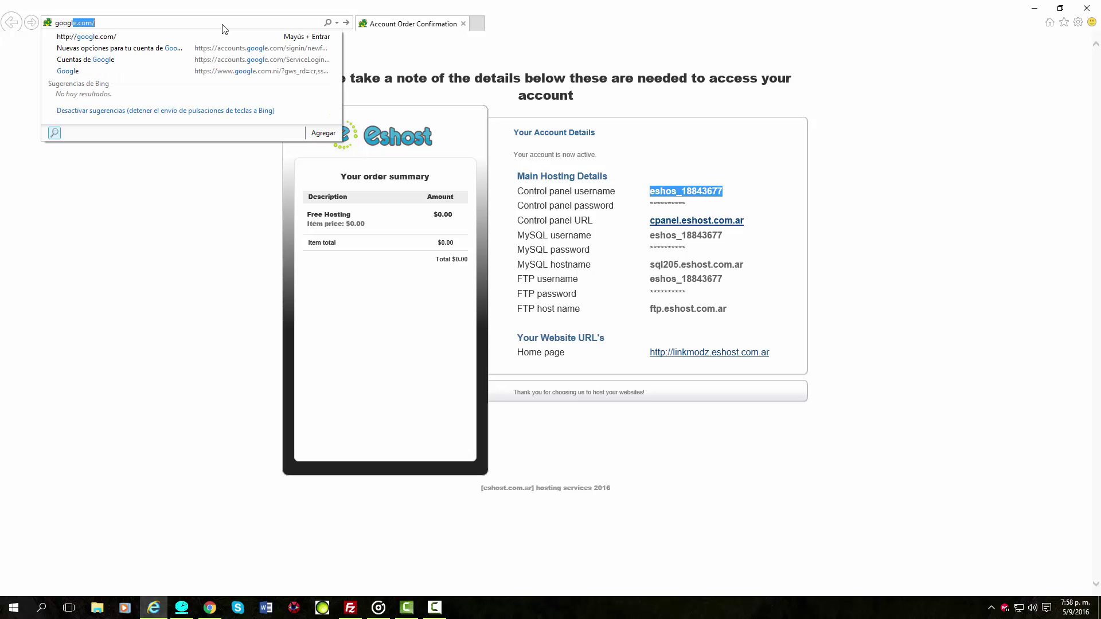
{"action": "left_click", "coordinate": [165, 38]}
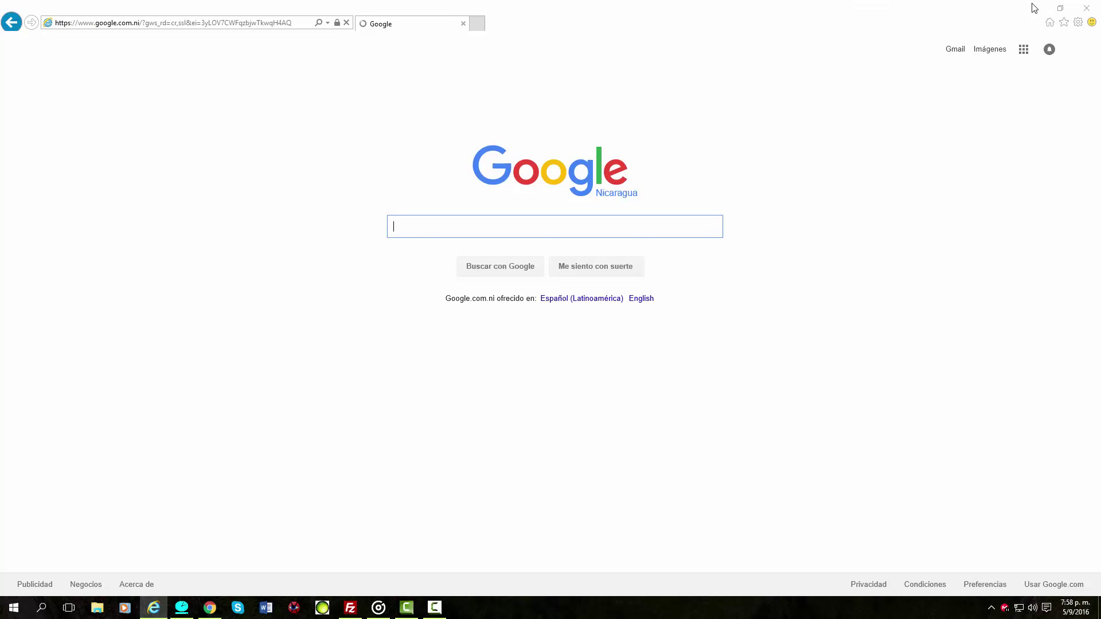
{"action": "left_click", "coordinate": [1034, 8]}
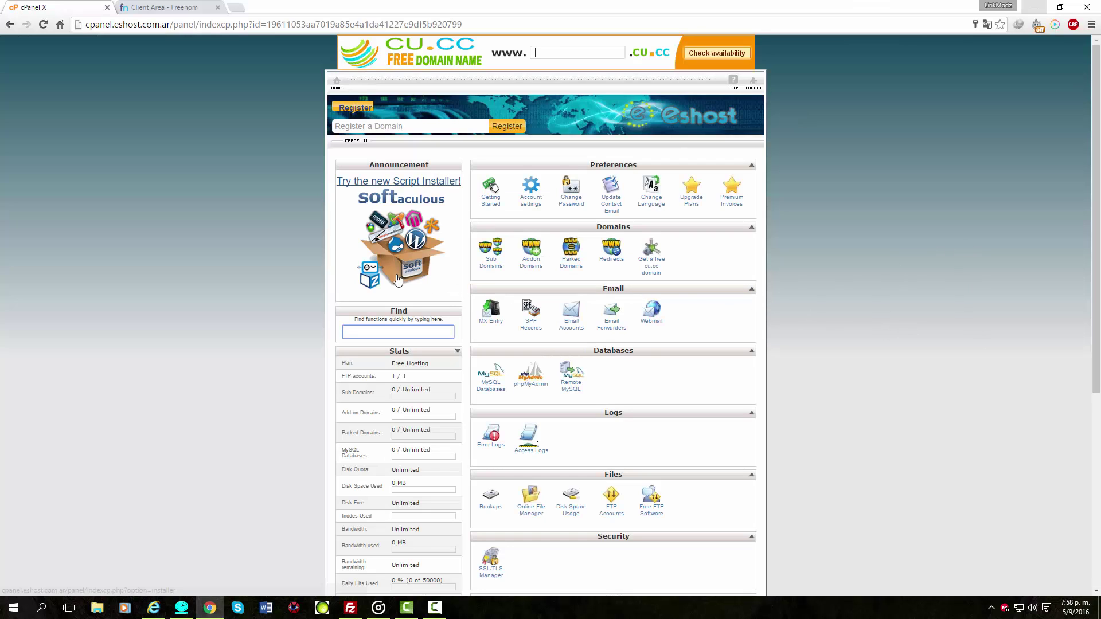
{"action": "left_click", "coordinate": [532, 269]}
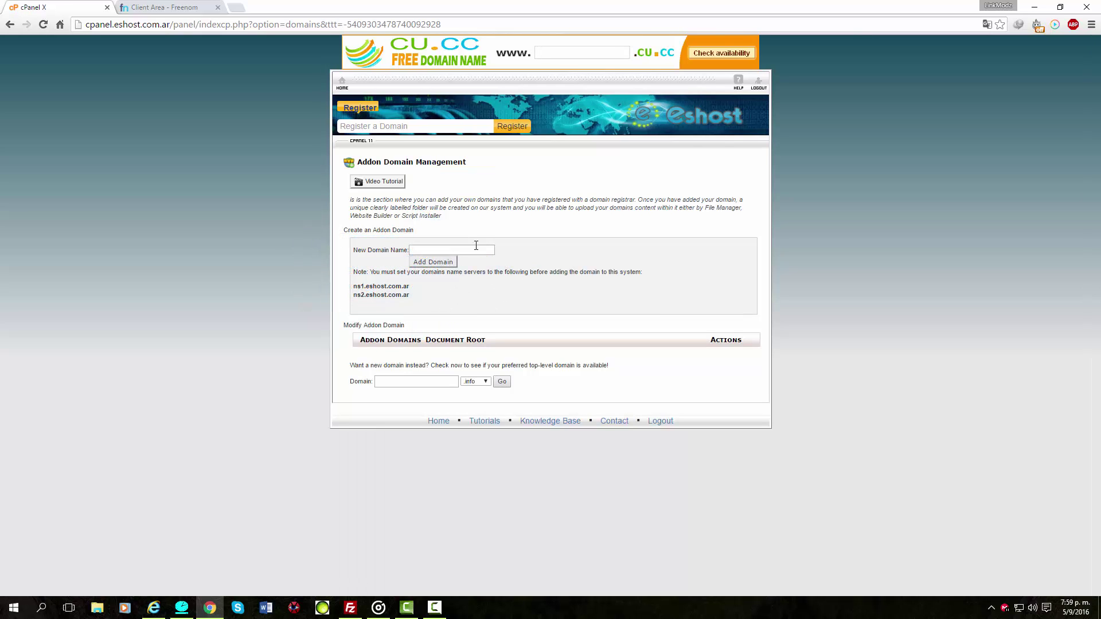
Copy the name server ns1.eshost.com.ar from the Addon Domain page.
{"action": "double_click", "coordinate": [359, 287]}
{"action": "right_click", "coordinate": [408, 288]}
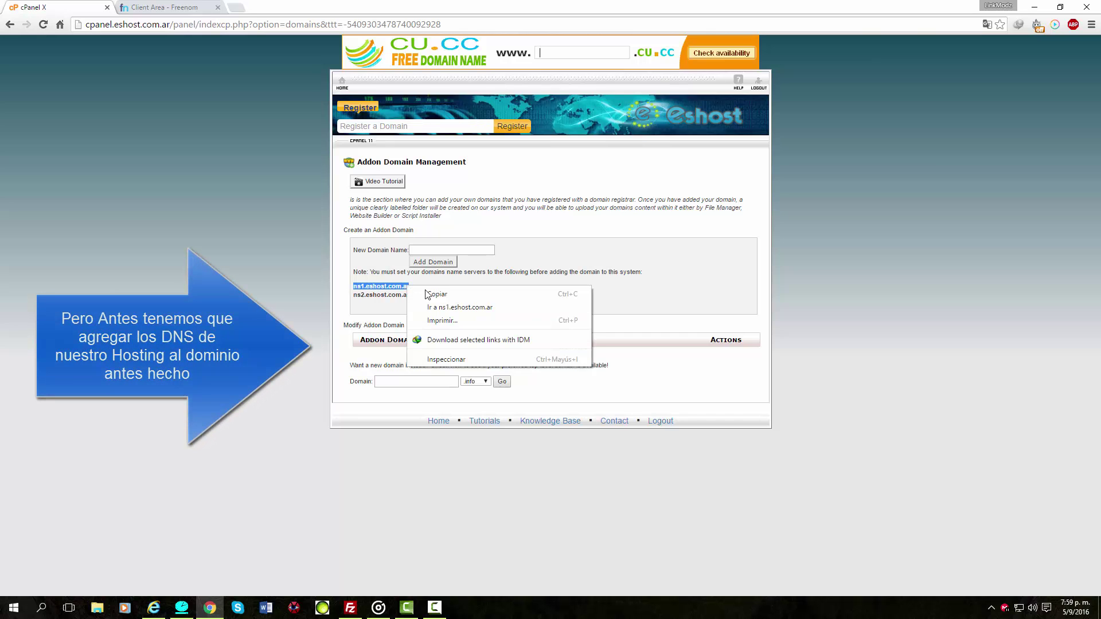
{"action": "left_click", "coordinate": [437, 294]}
In Freenom, open ps4hackscene.ga's management page from Services > My Domains, page 2.
{"action": "left_click", "coordinate": [182, 8]}
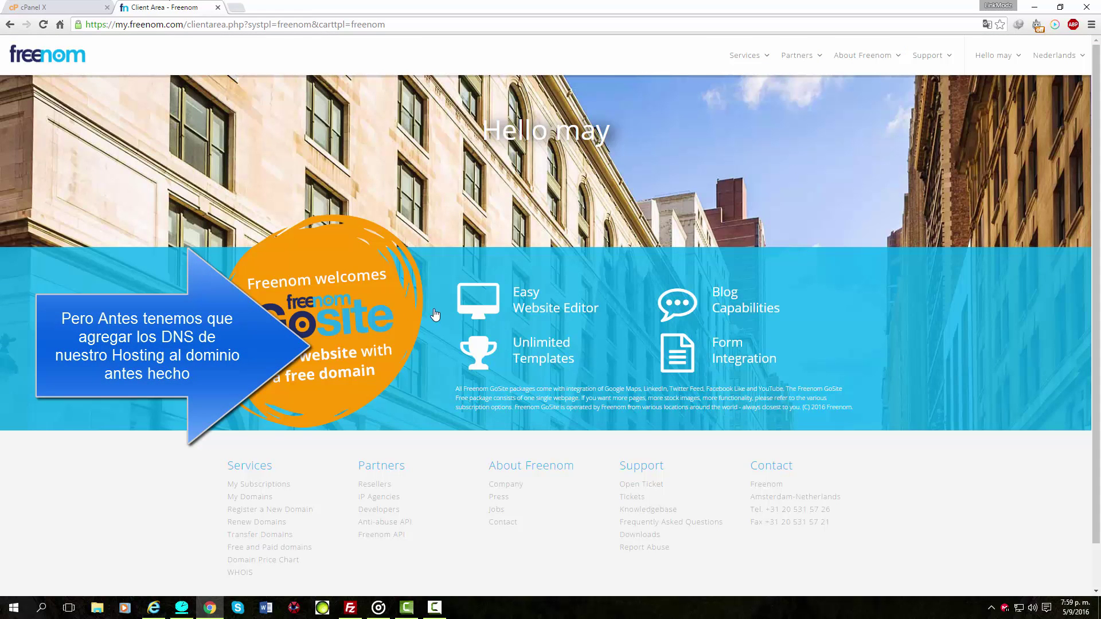
{"action": "left_click", "coordinate": [748, 55]}
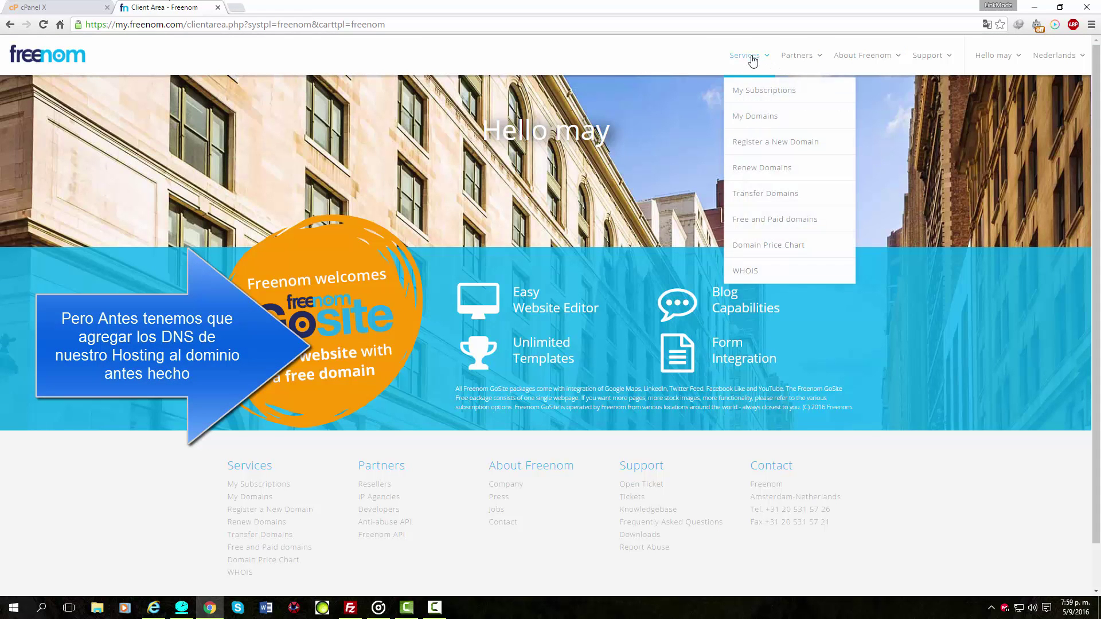
{"action": "left_click", "coordinate": [756, 114]}
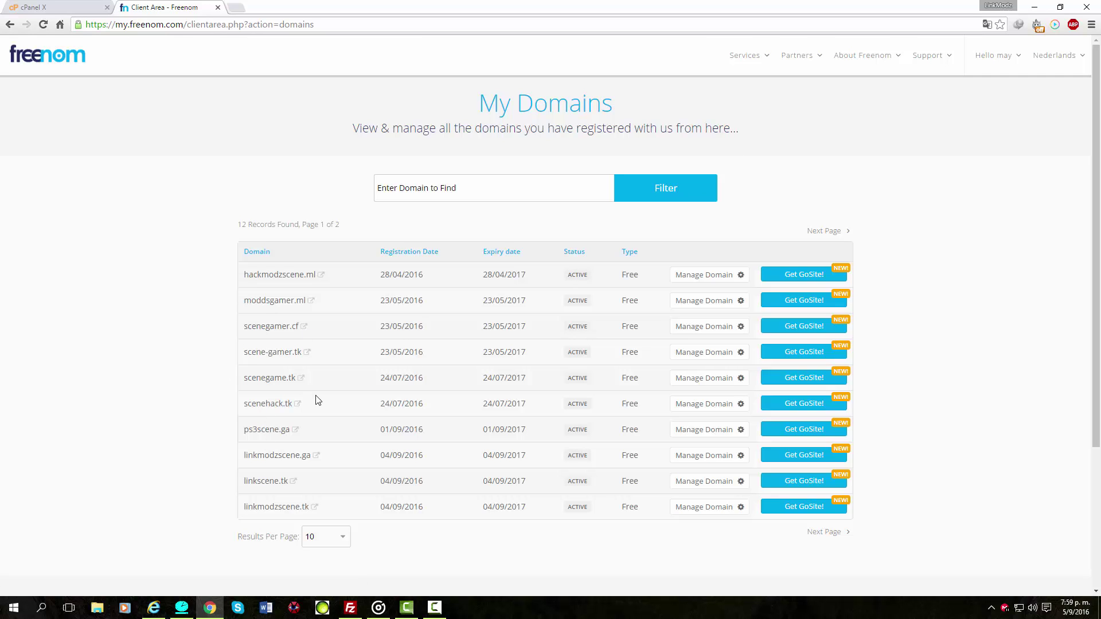
{"action": "scroll", "coordinate": [443, 455], "scroll_direction": "down", "scroll_amount": 3}
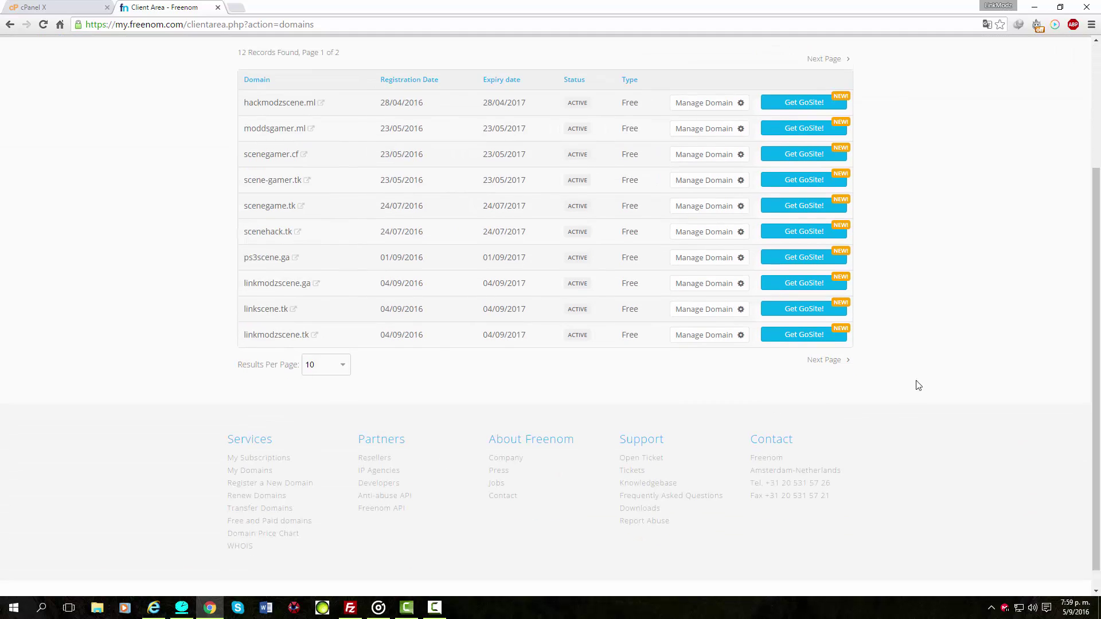
{"action": "left_click", "coordinate": [840, 361]}
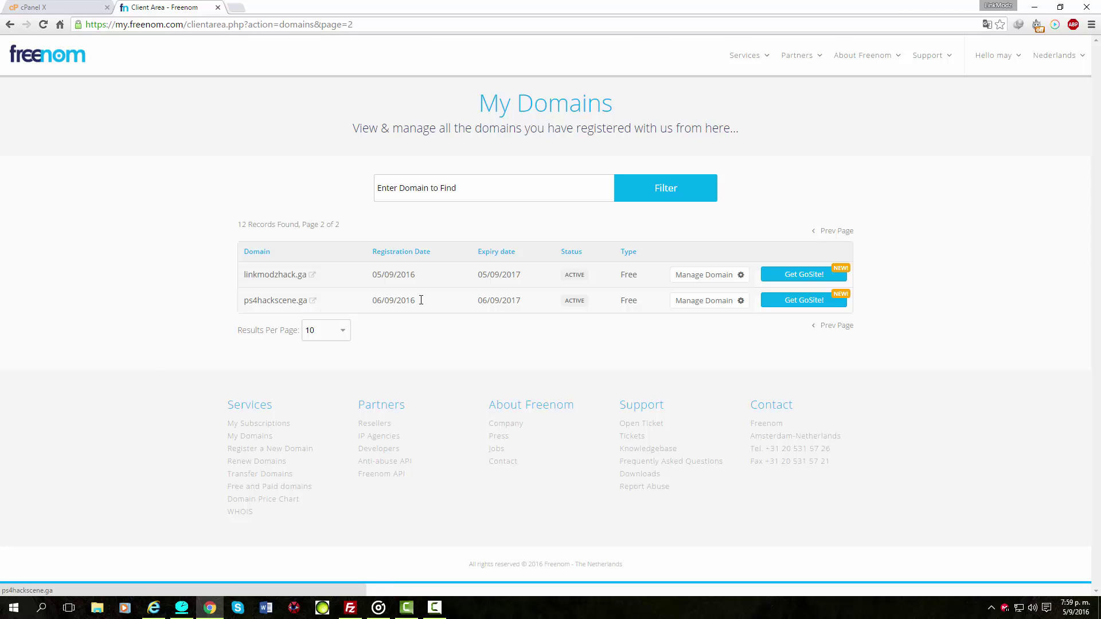
{"action": "left_click", "coordinate": [707, 304]}
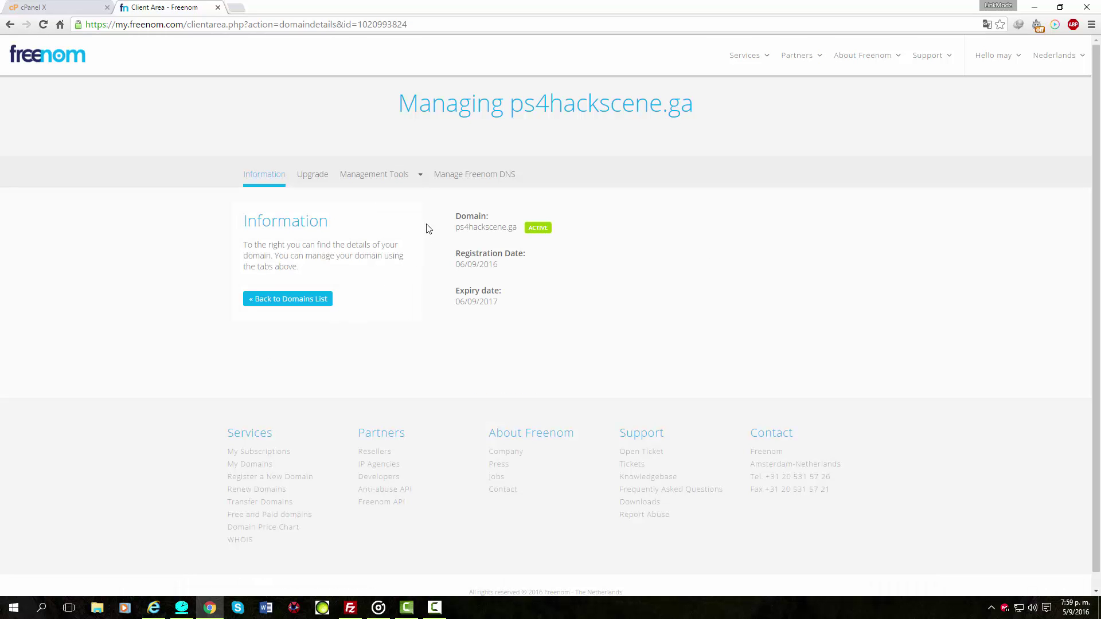
{"action": "left_click", "coordinate": [419, 176]}
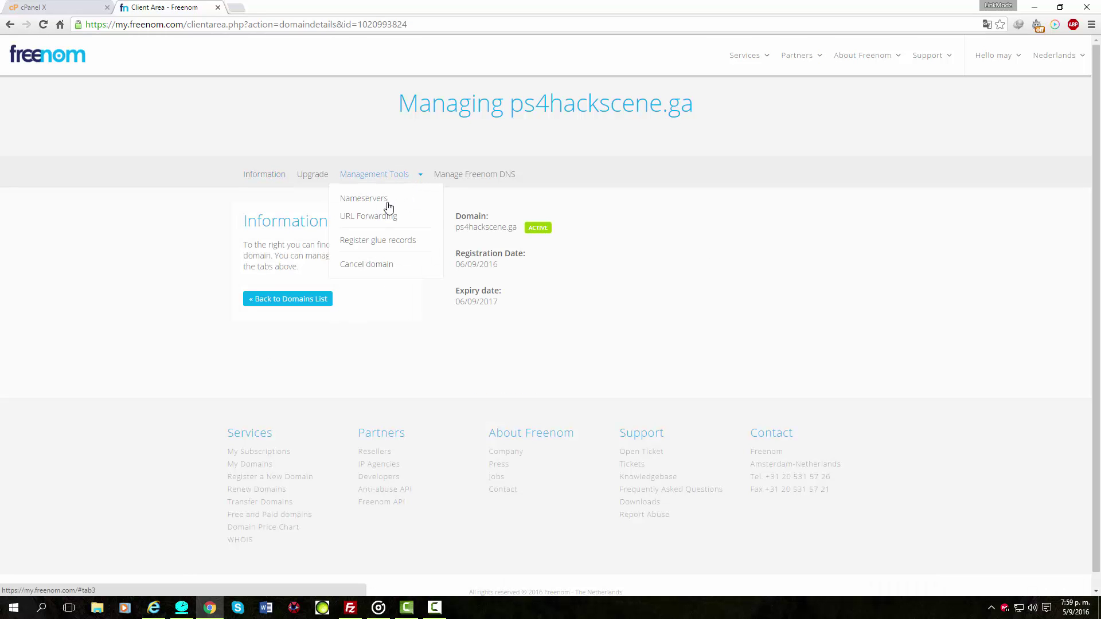
In ps4hackscene.ga's Nameservers settings, set Nameserver 1 to ns1.eshost.com.ar.
{"action": "left_click", "coordinate": [370, 198]}
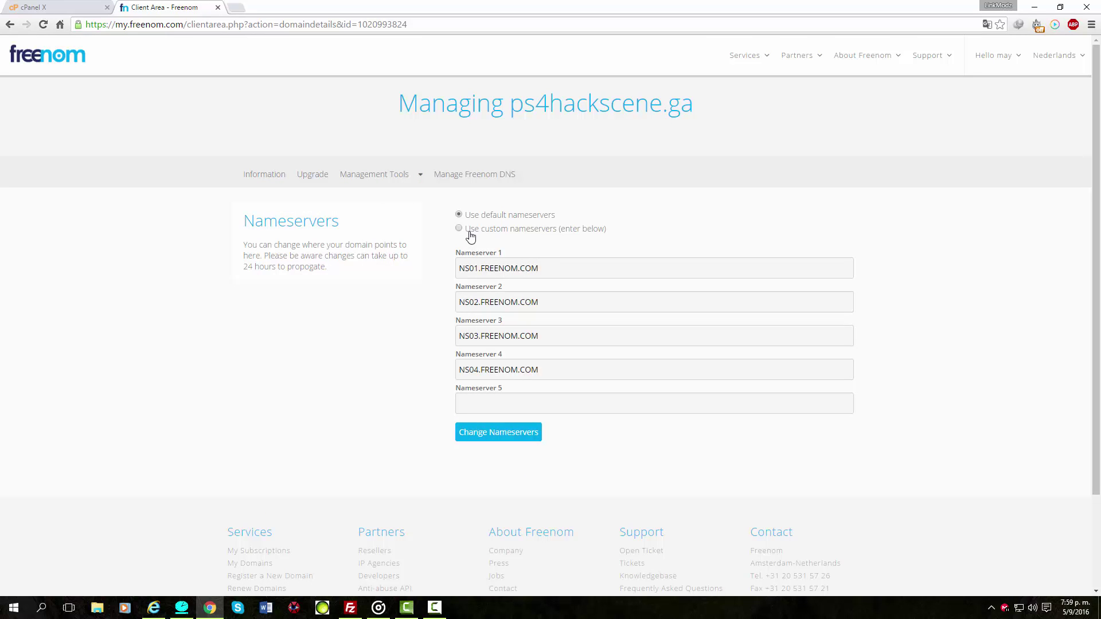
{"action": "key", "text": "ctrl+a"}
{"action": "key", "text": "ctrl+v"}
{"action": "left_click", "coordinate": [529, 287]}
{"action": "key", "text": "Tab"}
Copy ns2.eshost.com.ar from cPanel and enter it as Nameserver 2.
{"action": "left_click", "coordinate": [80, 6]}
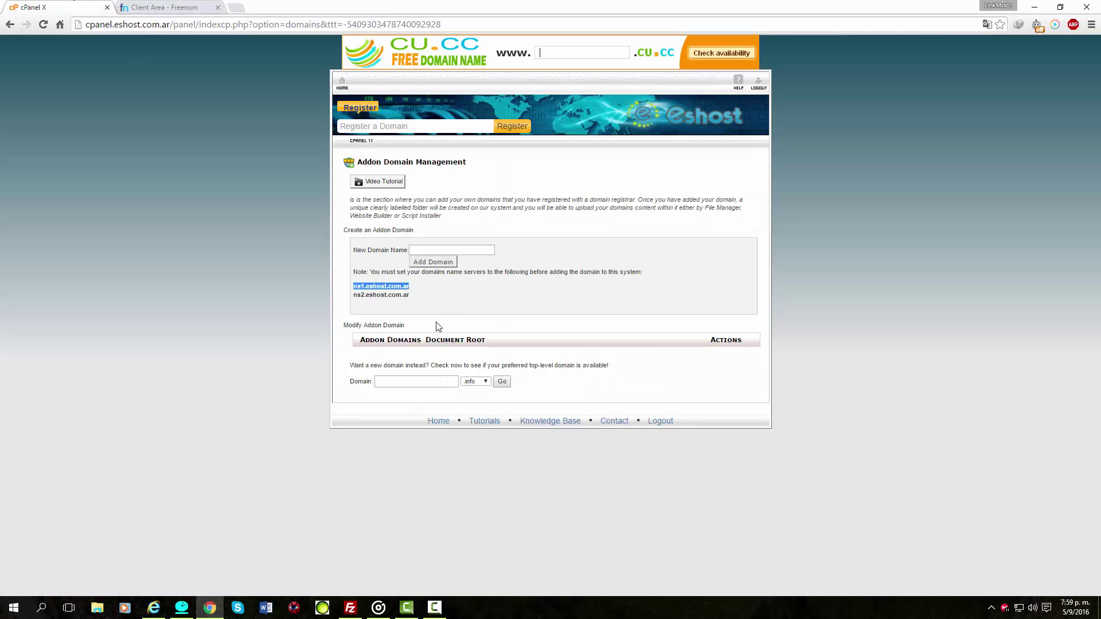
{"action": "left_click_drag", "start_coordinate": [417, 298], "coordinate": [344, 299]}
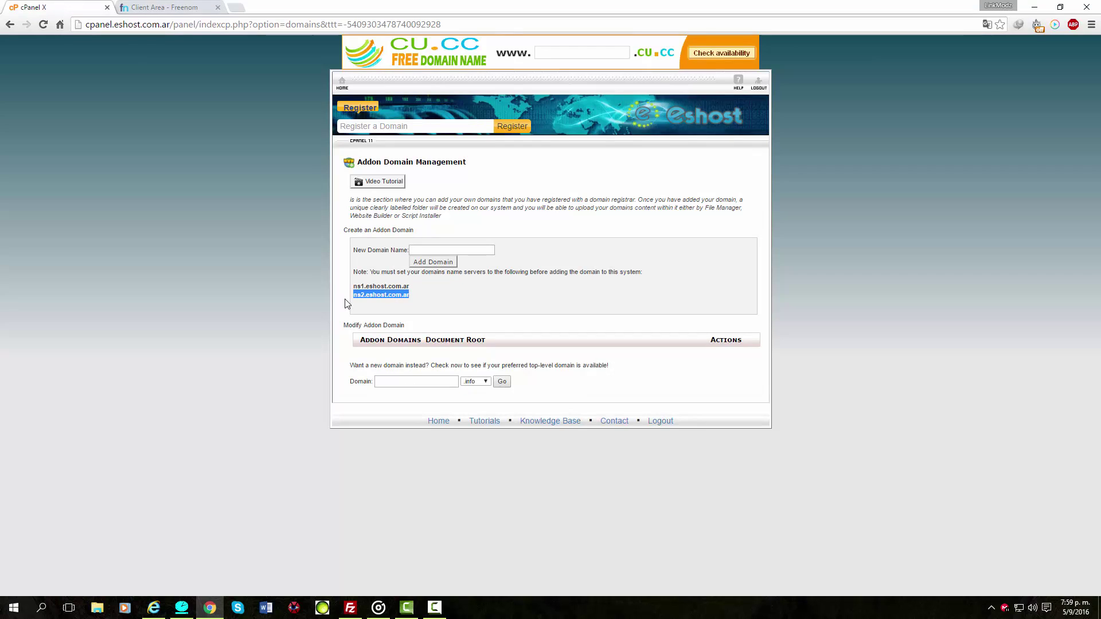
{"action": "left_click", "coordinate": [186, 7]}
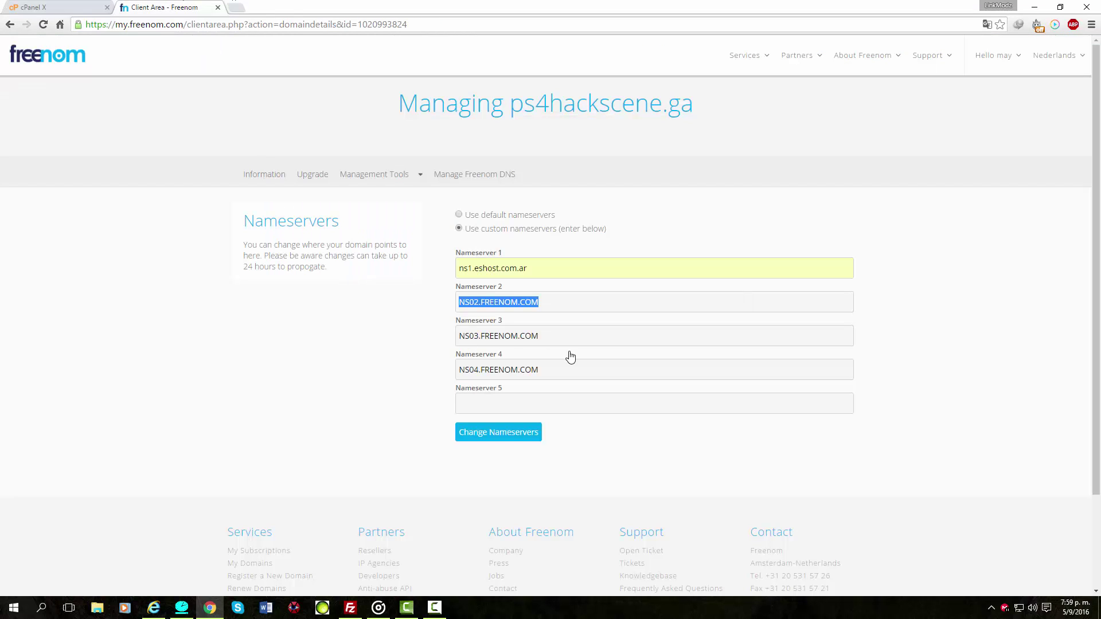
{"action": "key", "text": "ctrl+v"}
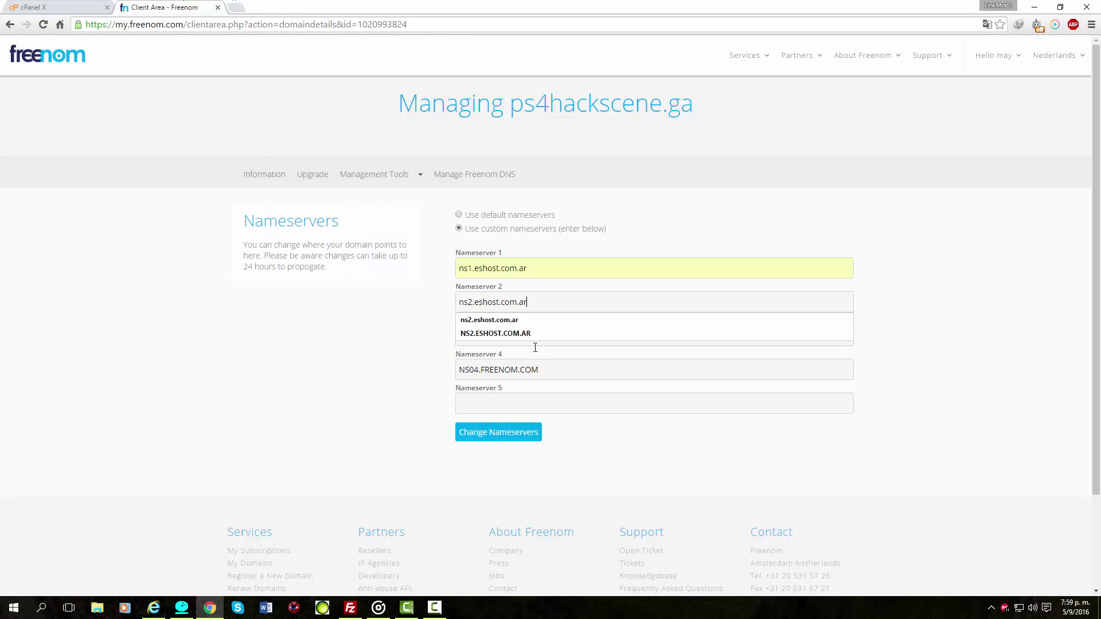
{"action": "left_click", "coordinate": [522, 320]}
Clear Nameservers 3 and 4 and save the nameserver change.
{"action": "left_click_drag", "start_coordinate": [538, 335], "coordinate": [425, 335]}
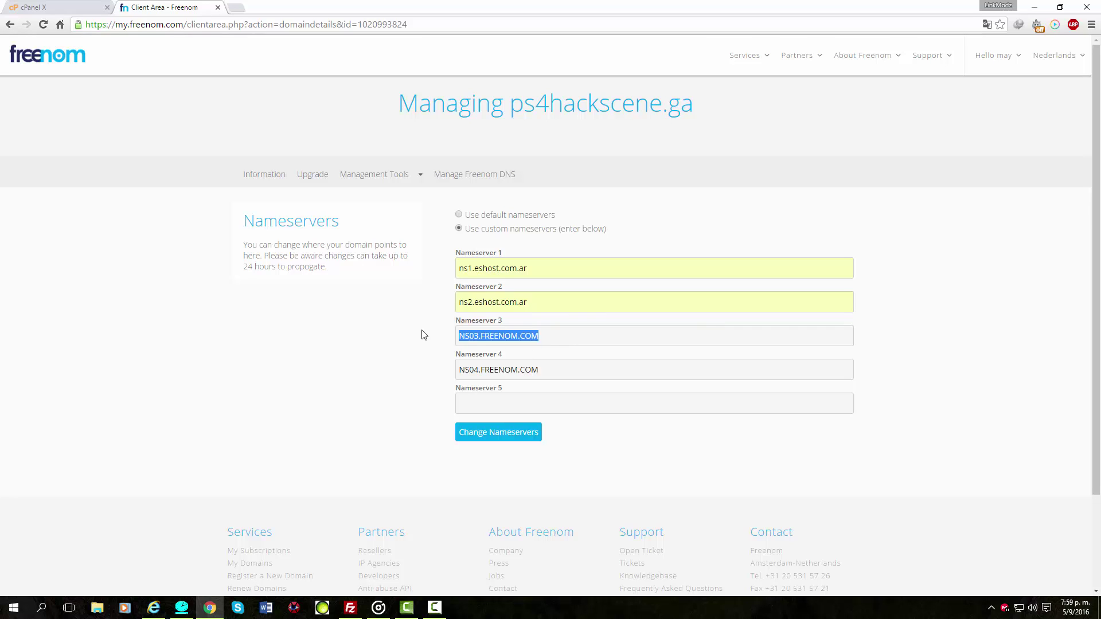
{"action": "key", "text": "BackSpace"}
{"action": "left_click_drag", "start_coordinate": [534, 369], "coordinate": [396, 359]}
{"action": "key", "text": "BackSpace"}
{"action": "left_click", "coordinate": [485, 434]}
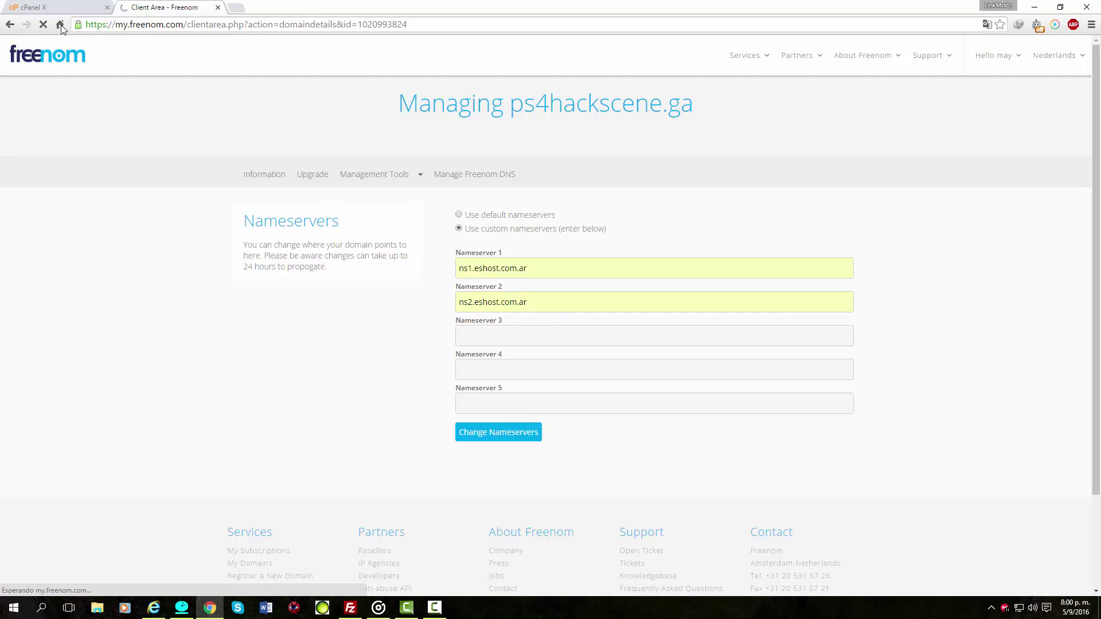
{"action": "left_click", "coordinate": [58, 6]}
{"action": "left_click", "coordinate": [172, 6]}
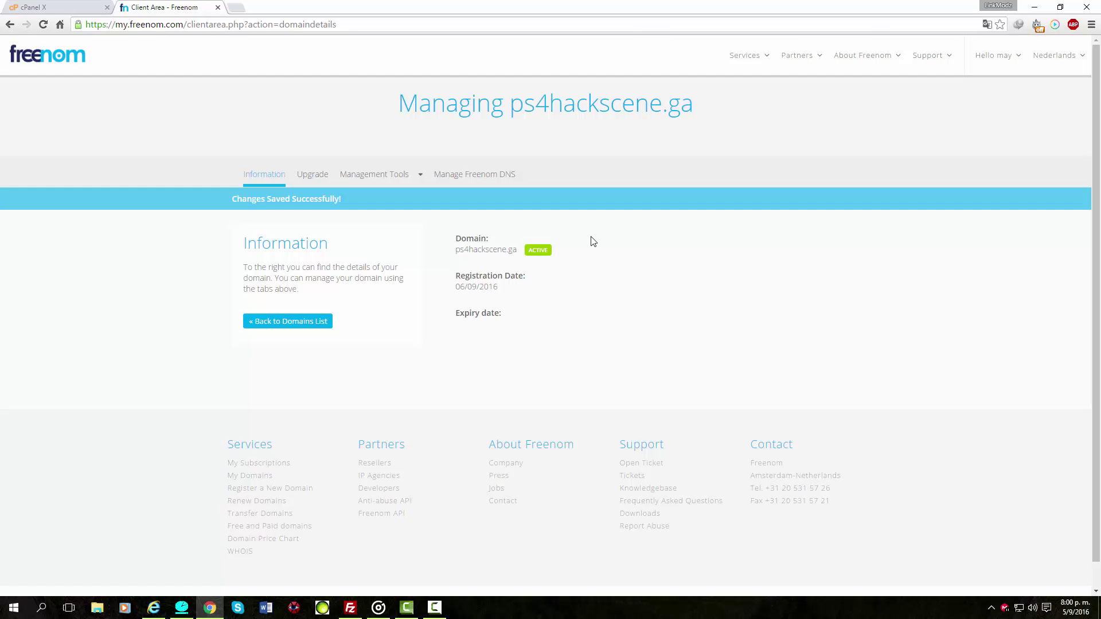
Copy the domain name ps4hackscene.ga from the Freenom page heading.
{"action": "left_click_drag", "start_coordinate": [509, 106], "coordinate": [706, 111]}
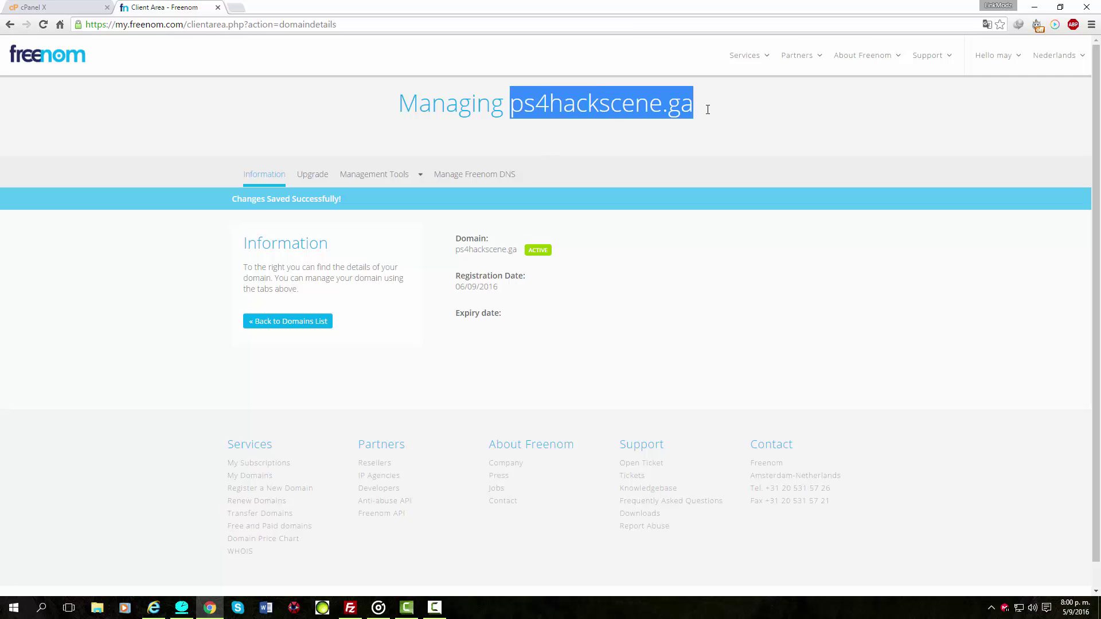
{"action": "right_click", "coordinate": [639, 104]}
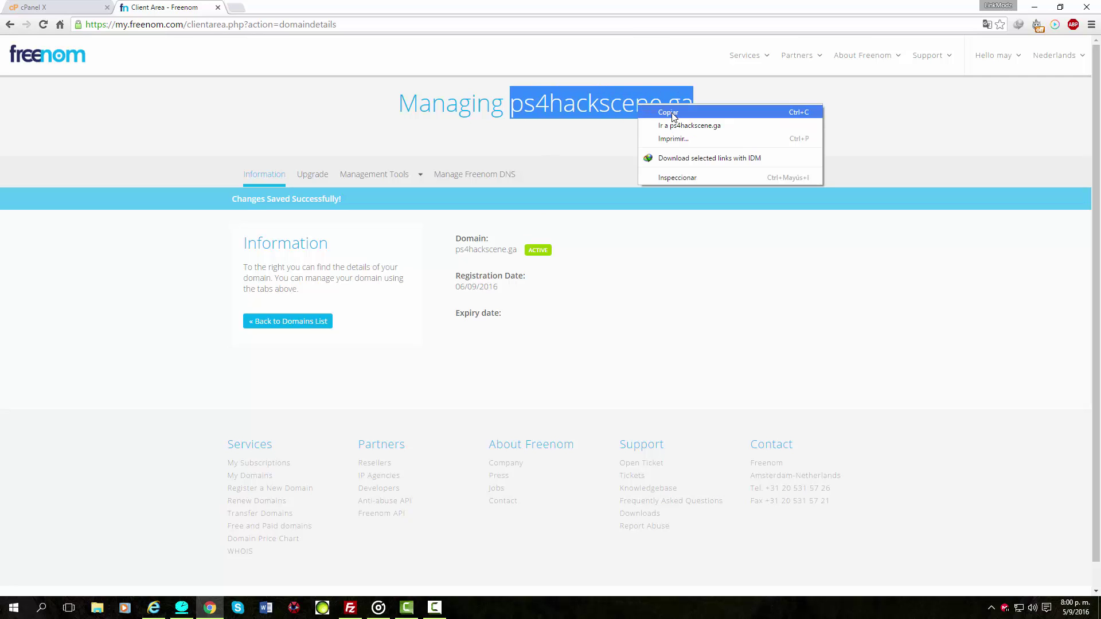
{"action": "left_click", "coordinate": [674, 112]}
Paste ps4hackscene.ga into cPanel's New Domain Name field and submit Add Domain.
{"action": "left_click", "coordinate": [52, 6]}
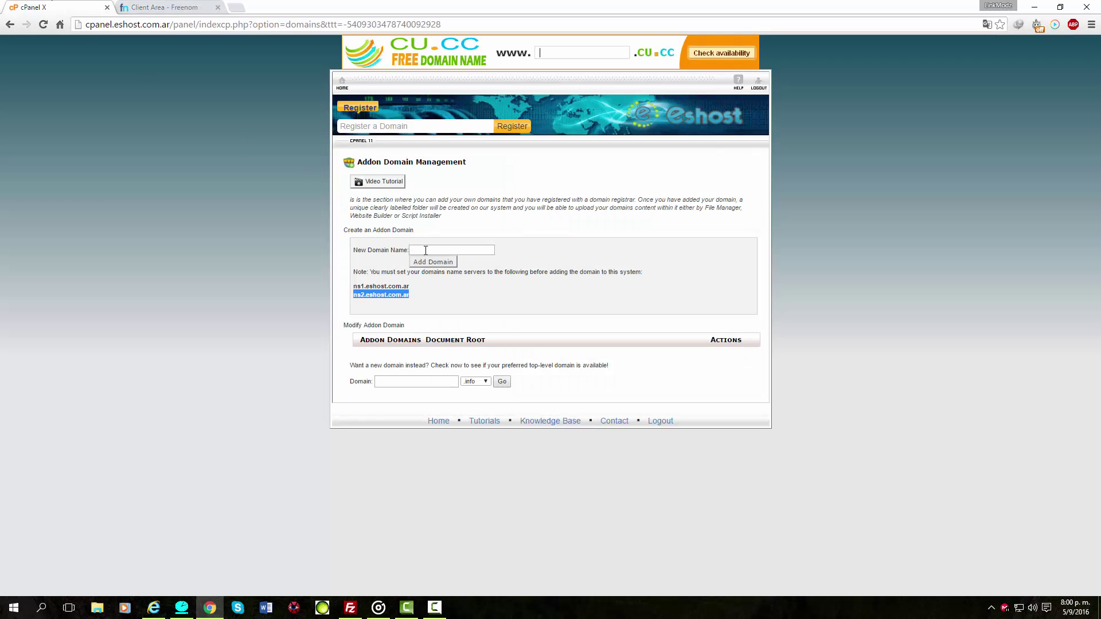
{"action": "left_click", "coordinate": [428, 251]}
{"action": "right_click", "coordinate": [428, 251]}
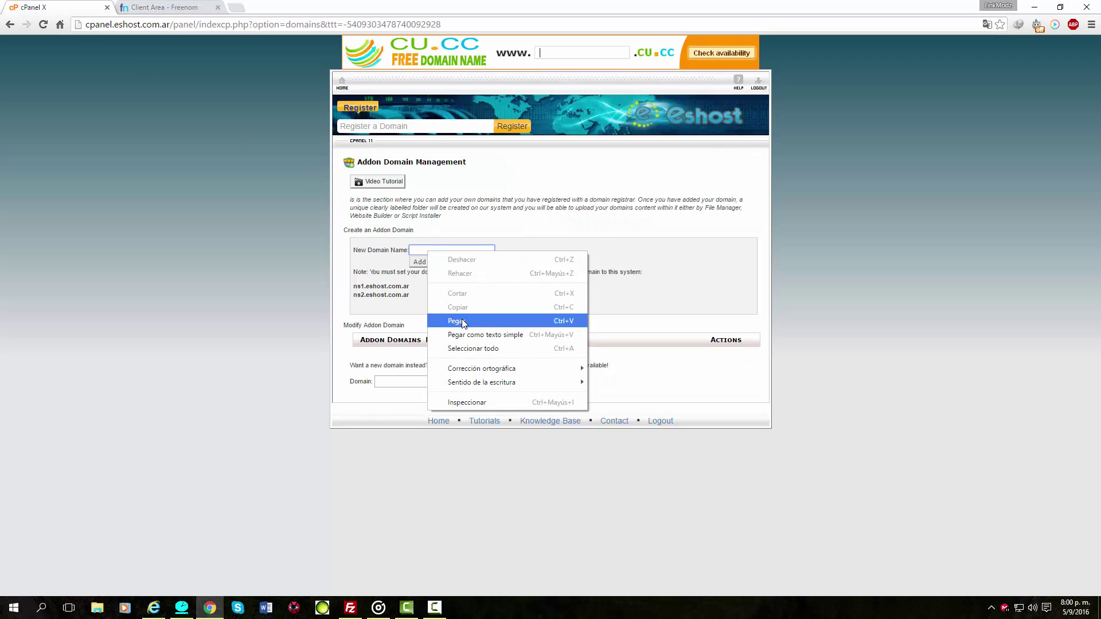
{"action": "left_click", "coordinate": [463, 319]}
{"action": "left_click", "coordinate": [431, 263]}
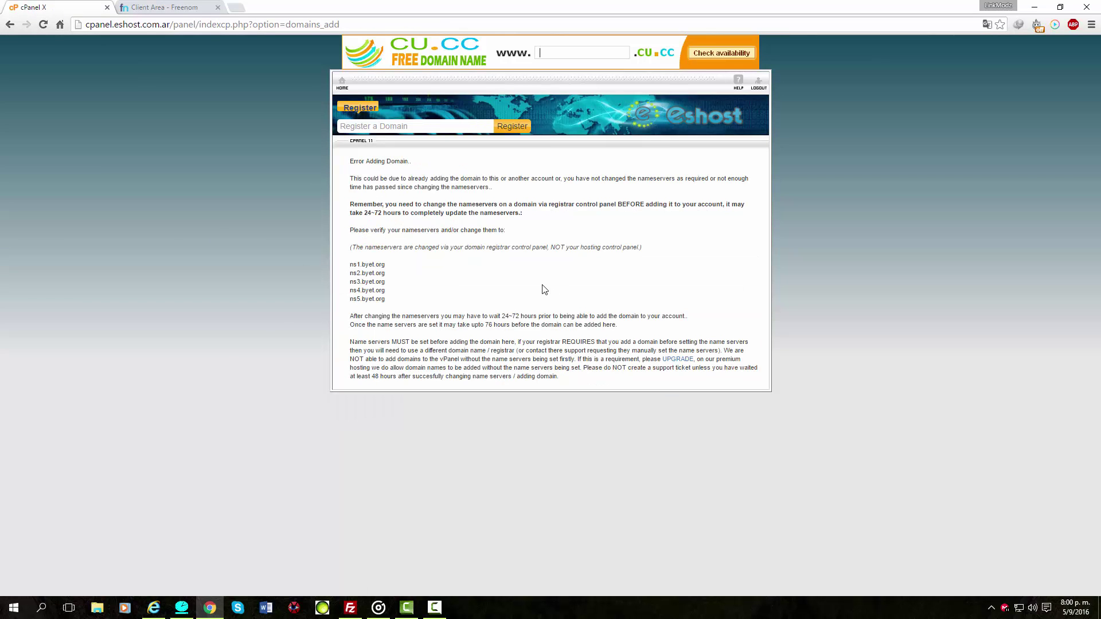
Copy ns1.byet.org from the error page and set it as Freenom's Nameserver 1.
{"action": "left_click_drag", "start_coordinate": [346, 267], "coordinate": [393, 296]}
{"action": "left_click", "coordinate": [353, 262]}
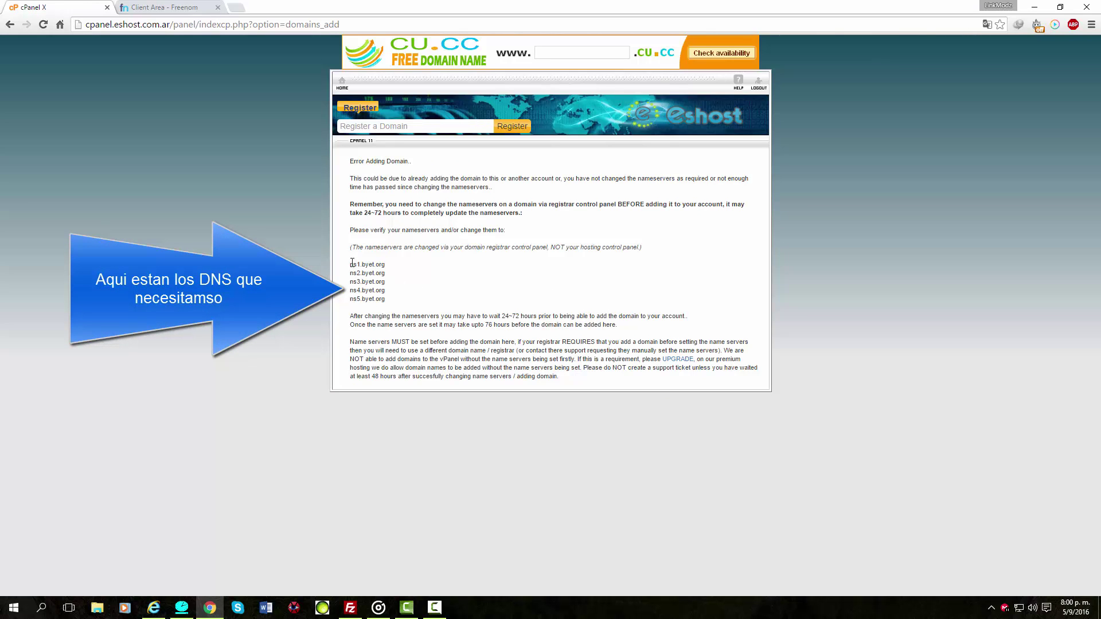
{"action": "left_click_drag", "start_coordinate": [351, 267], "coordinate": [403, 265]}
{"action": "key", "text": "ctrl+Tab"}
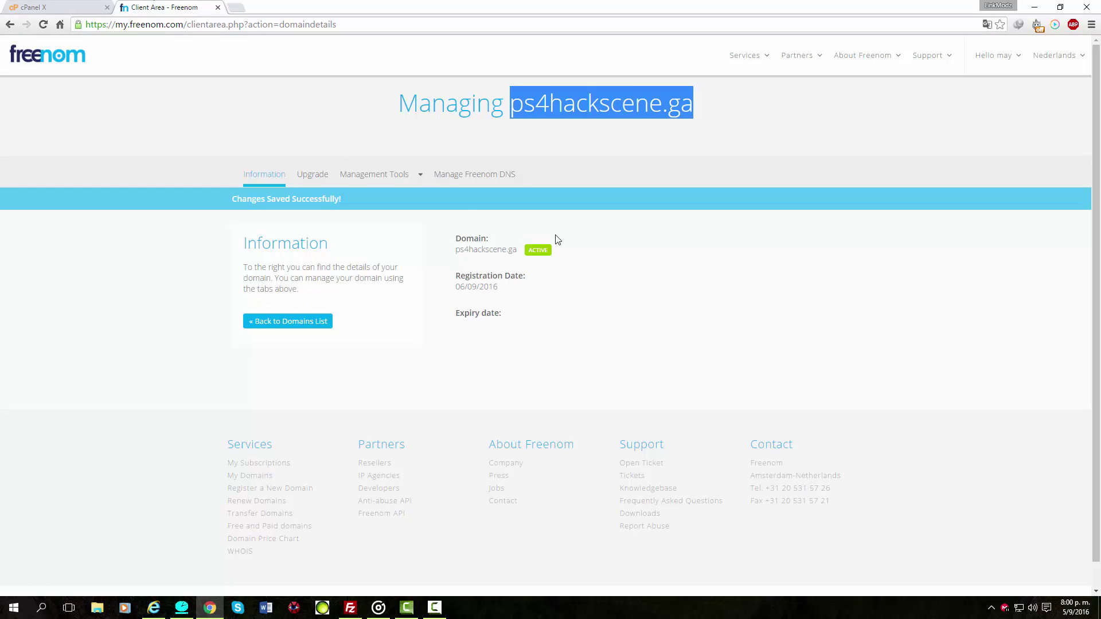
{"action": "left_click", "coordinate": [418, 176]}
{"action": "left_click", "coordinate": [391, 201]}
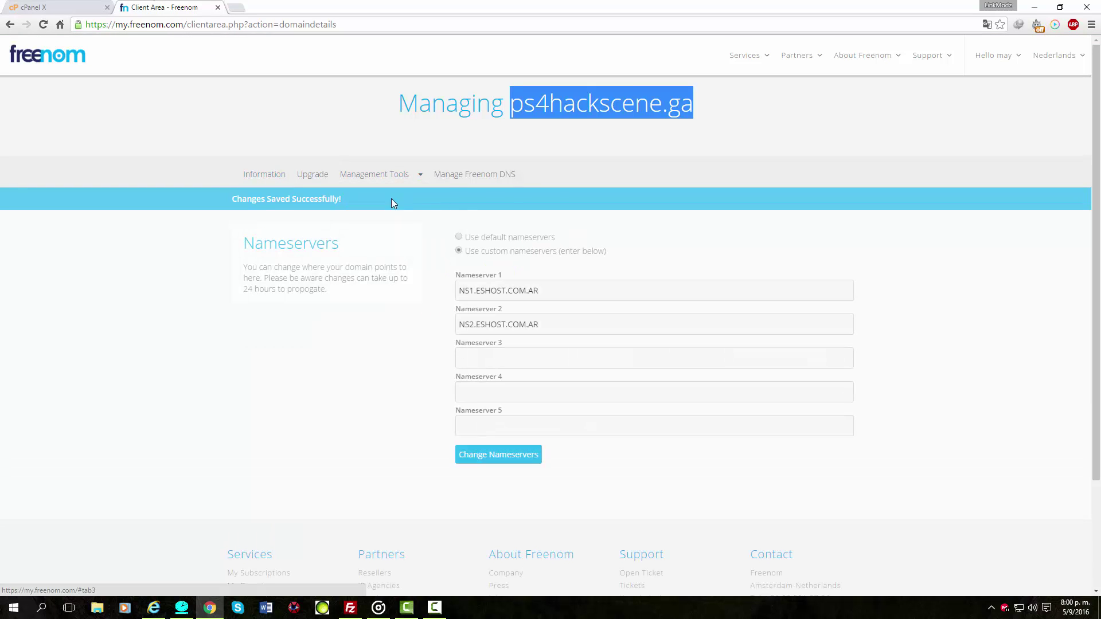
{"action": "triple_click", "coordinate": [524, 291]}
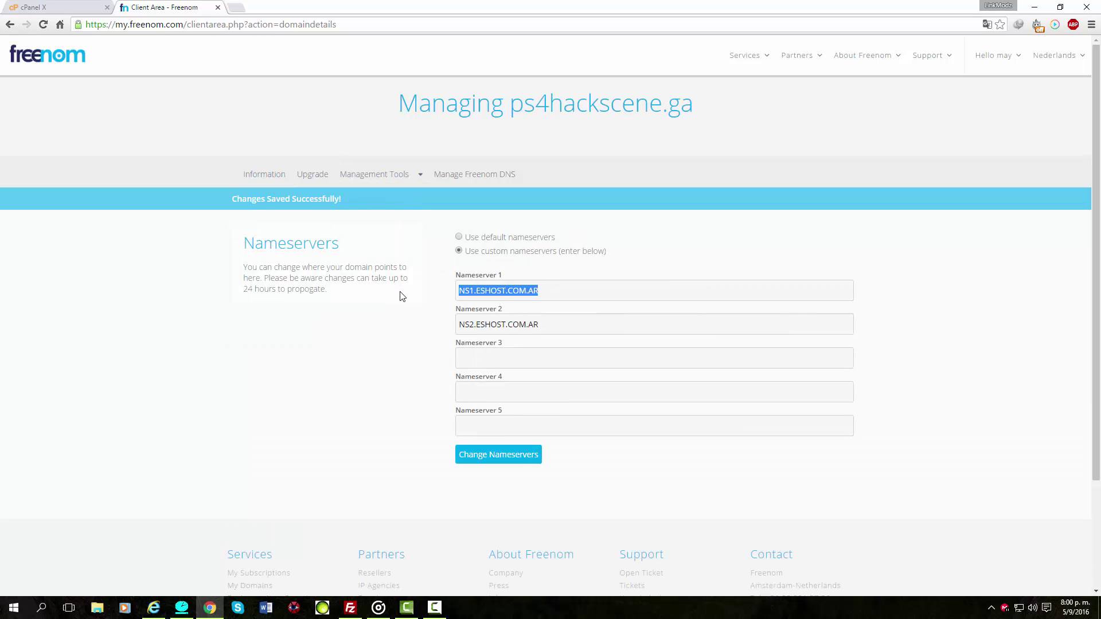
{"action": "key", "text": "ctrl+v"}
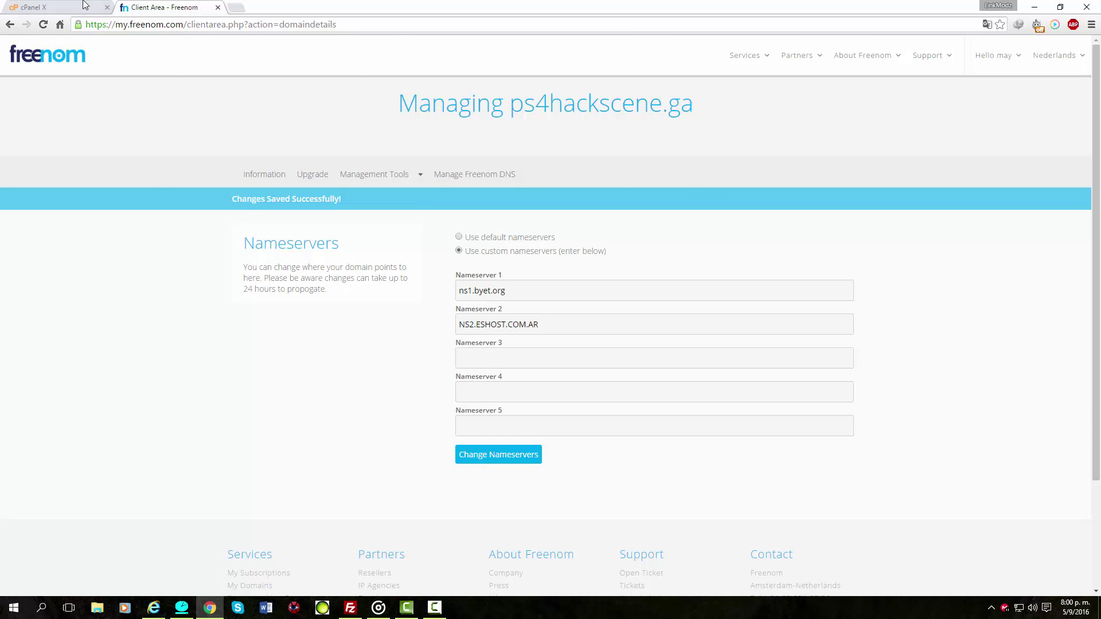
Copy ns2.byet.org from the error page and set it as Nameserver 2.
{"action": "left_click", "coordinate": [85, 6]}
{"action": "left_click_drag", "start_coordinate": [388, 273], "coordinate": [345, 273]}
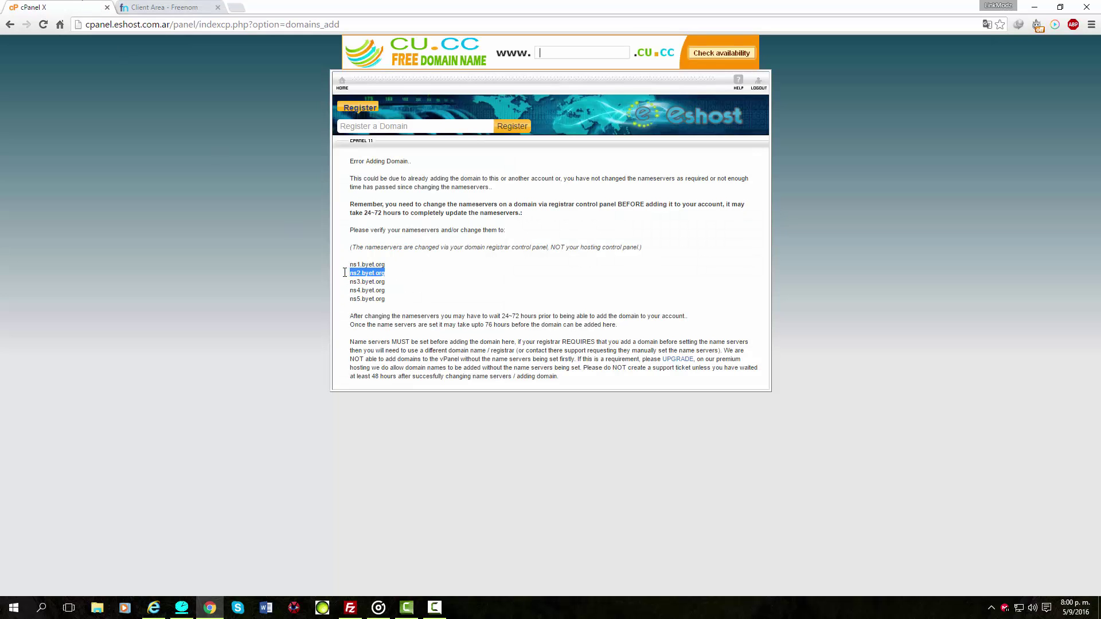
{"action": "left_click", "coordinate": [163, 5]}
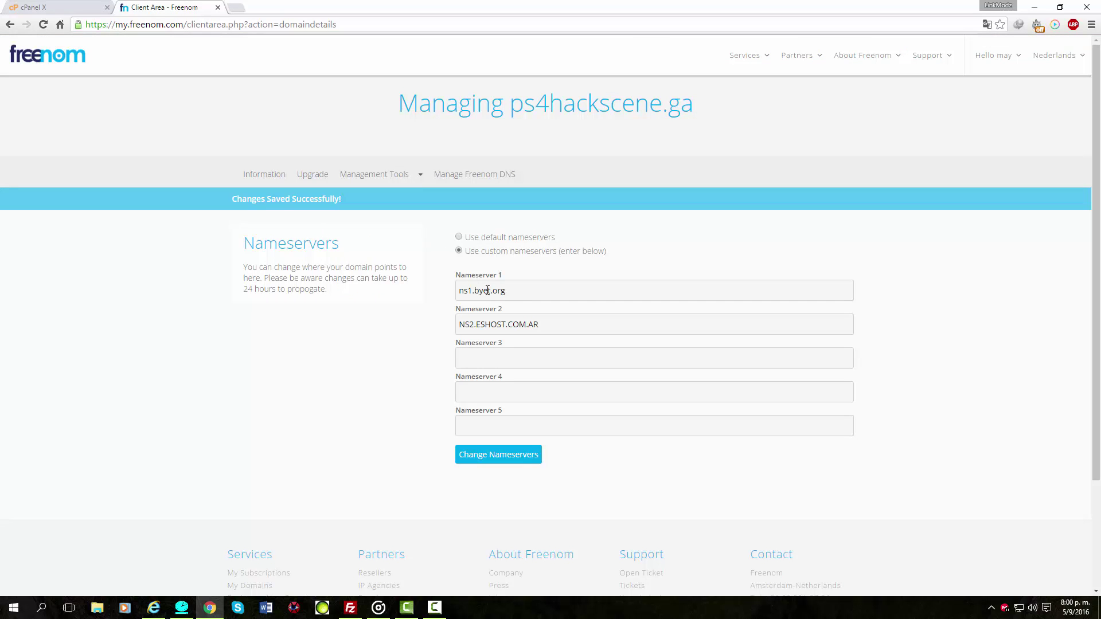
{"action": "left_click_drag", "start_coordinate": [561, 332], "coordinate": [402, 336]}
{"action": "key", "text": "ctrl+v"}
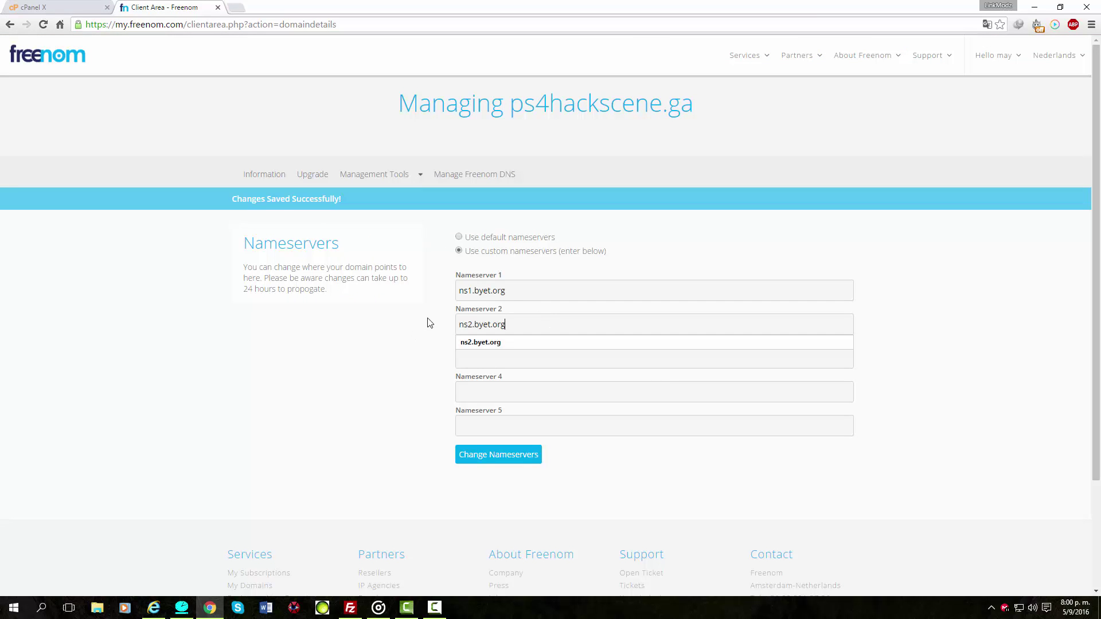
{"action": "left_click", "coordinate": [476, 344]}
Fill Nameservers 3–5 with ns3.byet.org, ns4.byet.org and ns5.byet.org, then save.
{"action": "left_click", "coordinate": [486, 362]}
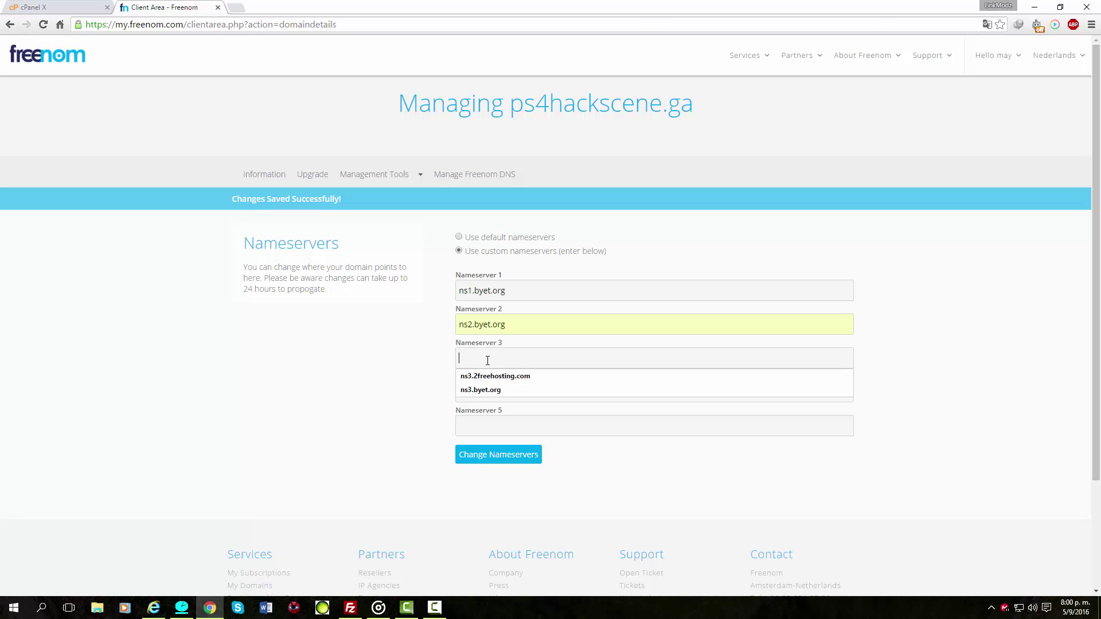
{"action": "left_click", "coordinate": [503, 391]}
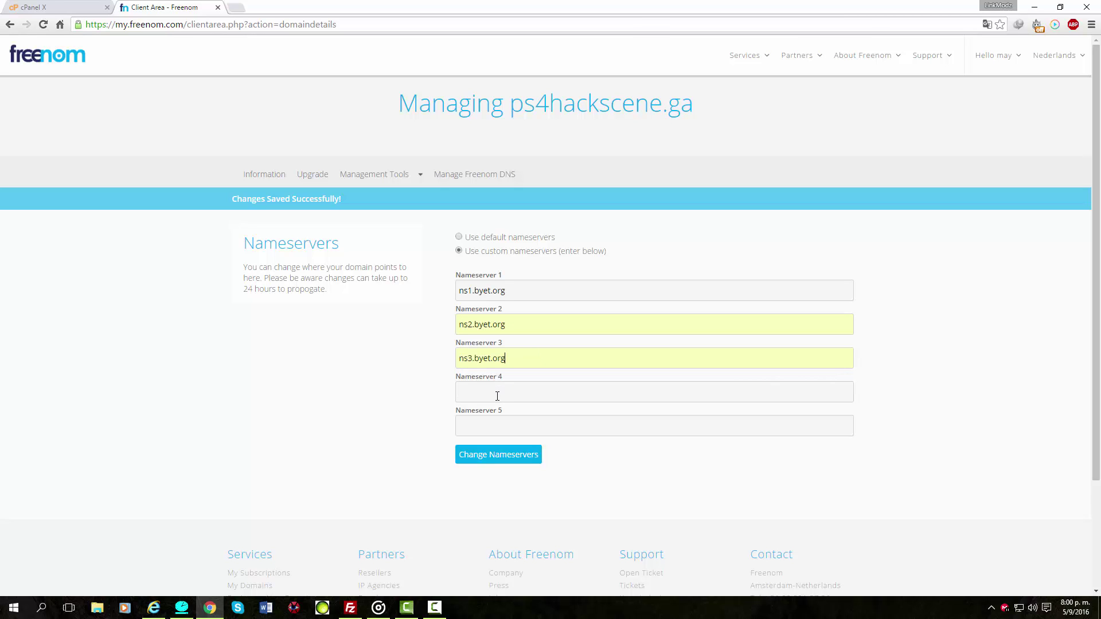
{"action": "left_click", "coordinate": [496, 393]}
{"action": "left_click", "coordinate": [493, 423]}
{"action": "left_click", "coordinate": [494, 424]}
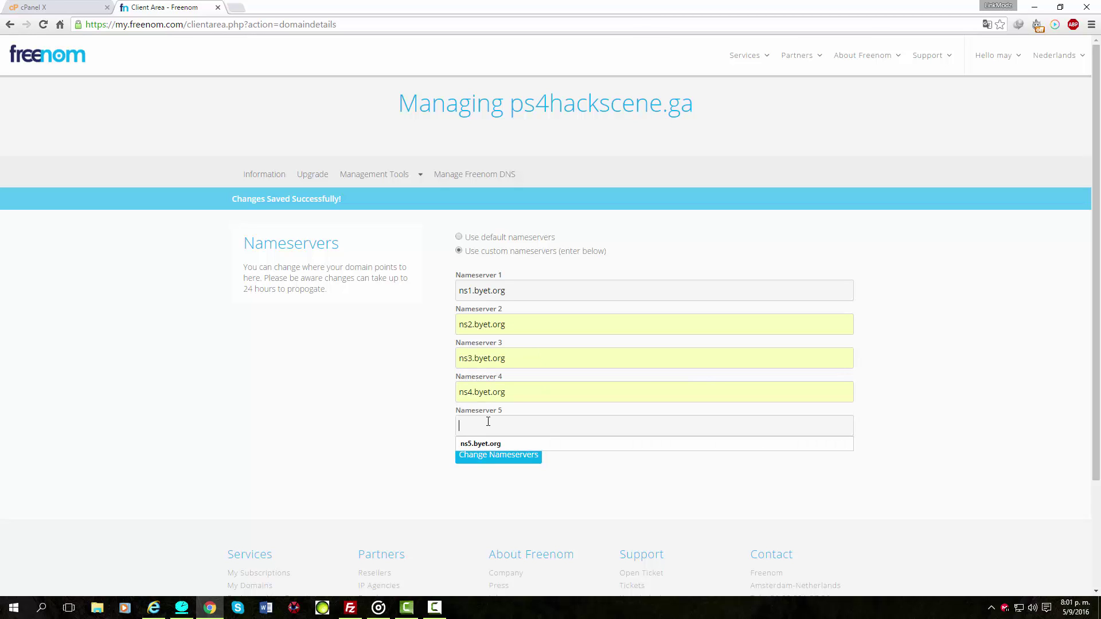
{"action": "left_click", "coordinate": [494, 445]}
{"action": "left_click", "coordinate": [489, 457]}
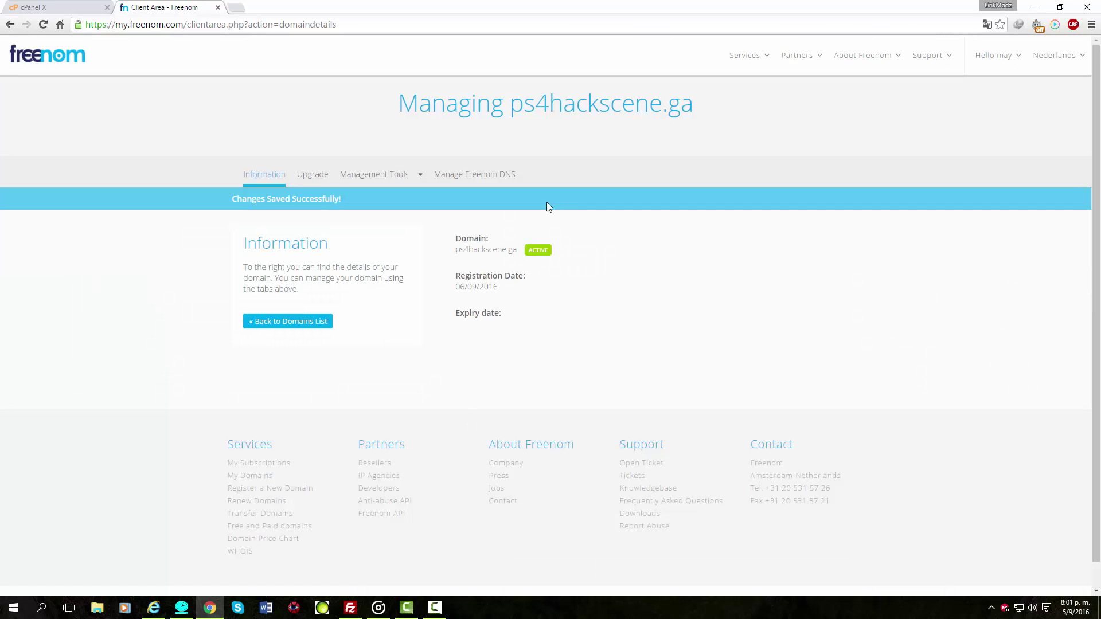
Copy ps4hackscene.ga again from the Freenom heading and switch to the cPanel error page.
{"action": "left_click_drag", "start_coordinate": [509, 109], "coordinate": [706, 115]}
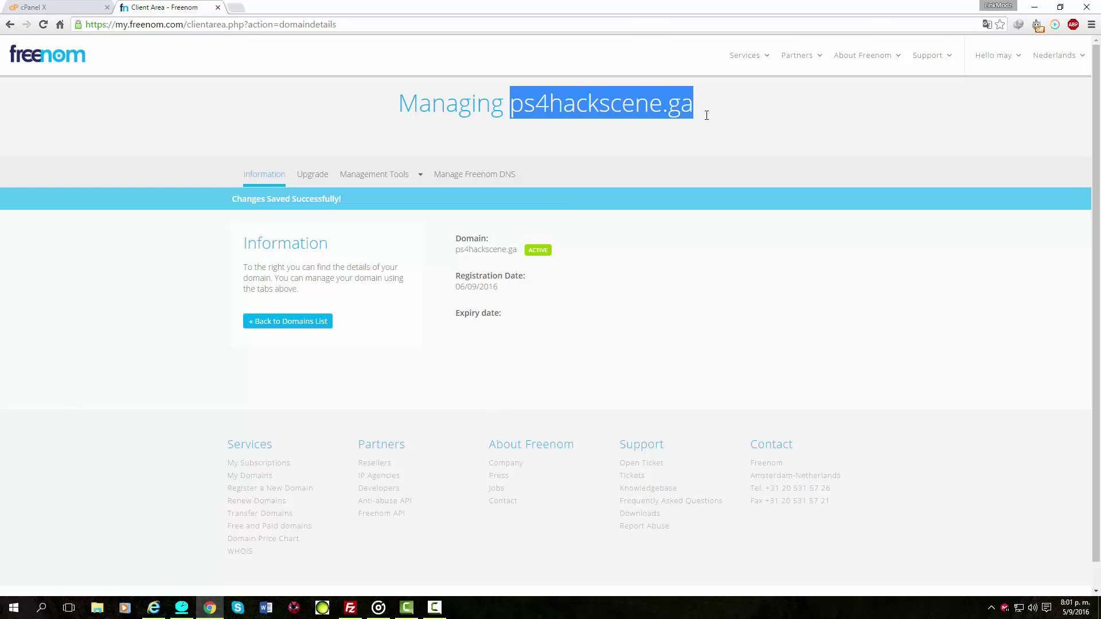
{"action": "right_click", "coordinate": [590, 104]}
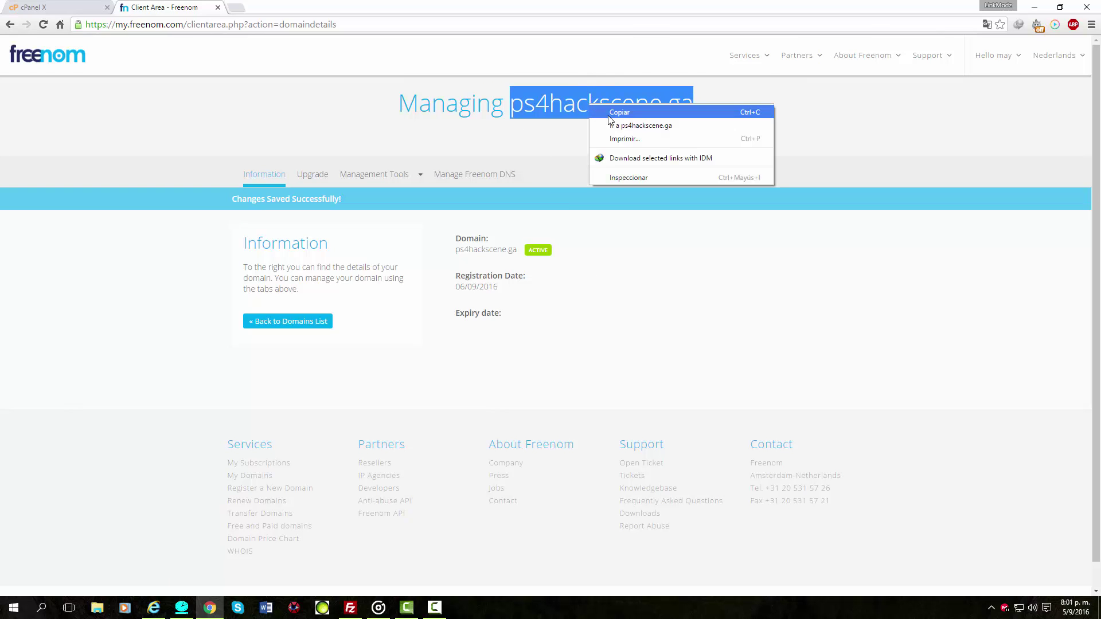
{"action": "left_click", "coordinate": [619, 113]}
{"action": "left_click", "coordinate": [56, 8]}
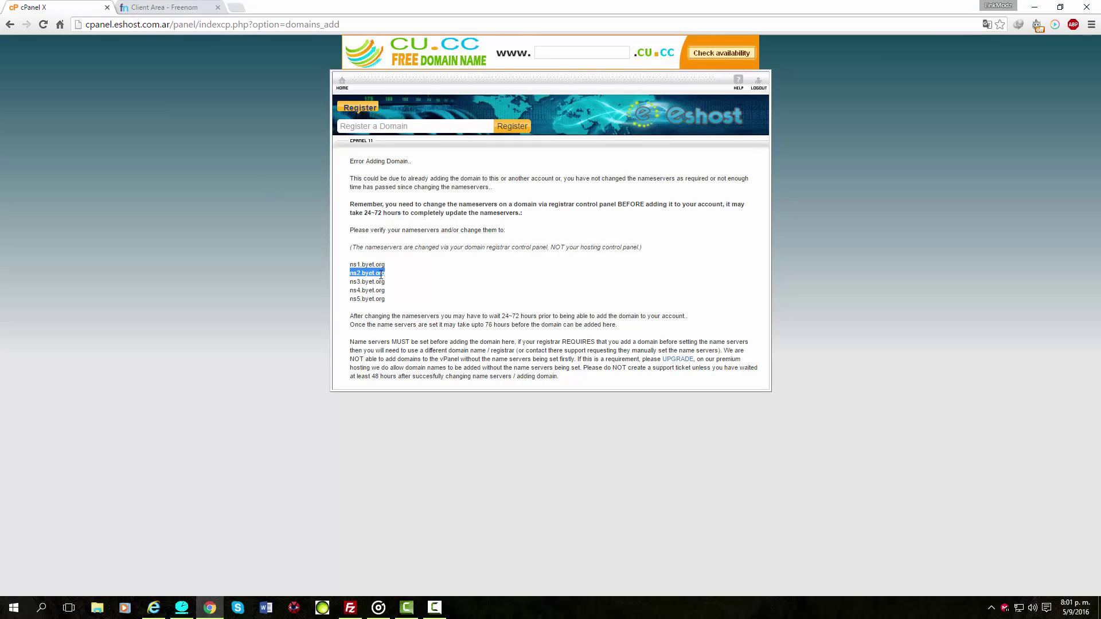
{"action": "left_click_drag", "start_coordinate": [346, 263], "coordinate": [410, 300]}
{"action": "left_click", "coordinate": [399, 287]}
Return to the addon domain form, add ps4hackscene.ga, and go back to the list.
{"action": "key", "text": "alt+Left"}
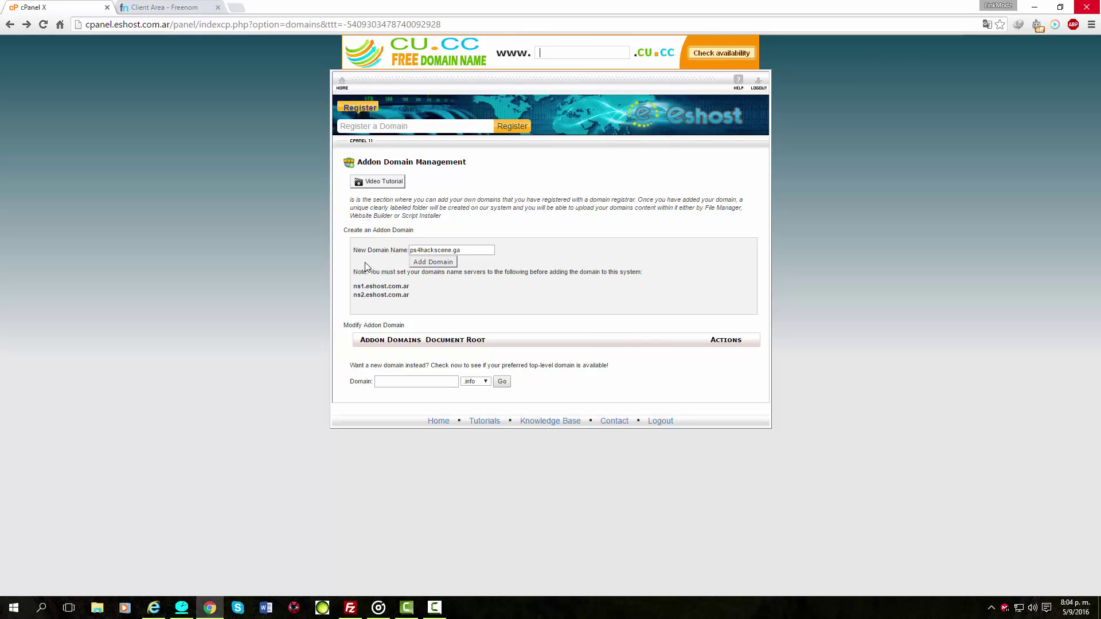
{"action": "left_click", "coordinate": [453, 265]}
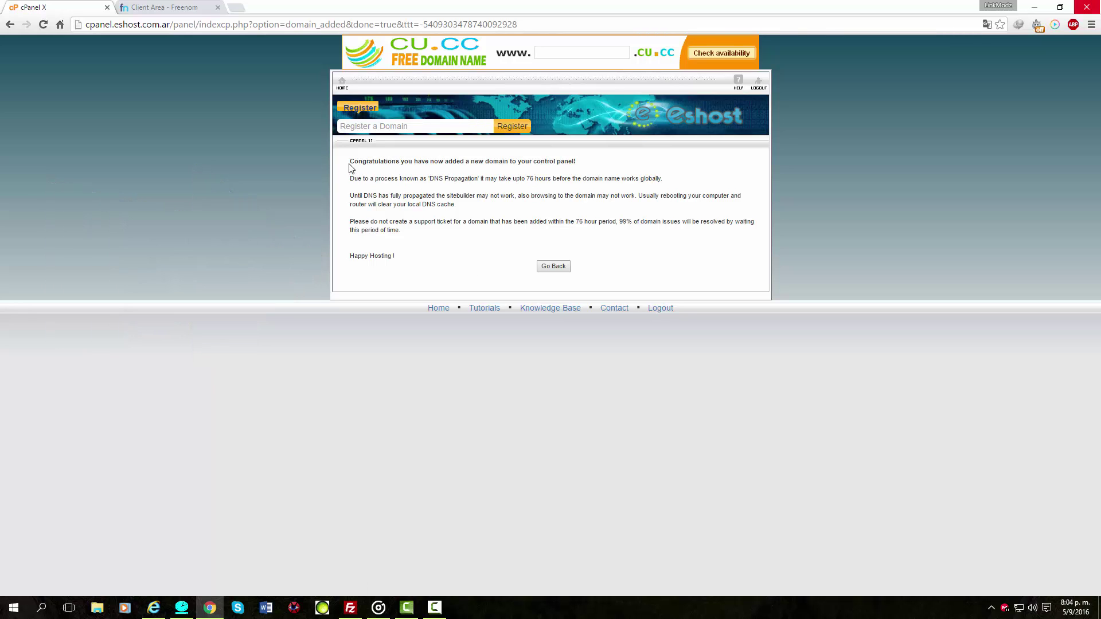
{"action": "left_click_drag", "start_coordinate": [350, 161], "coordinate": [737, 243]}
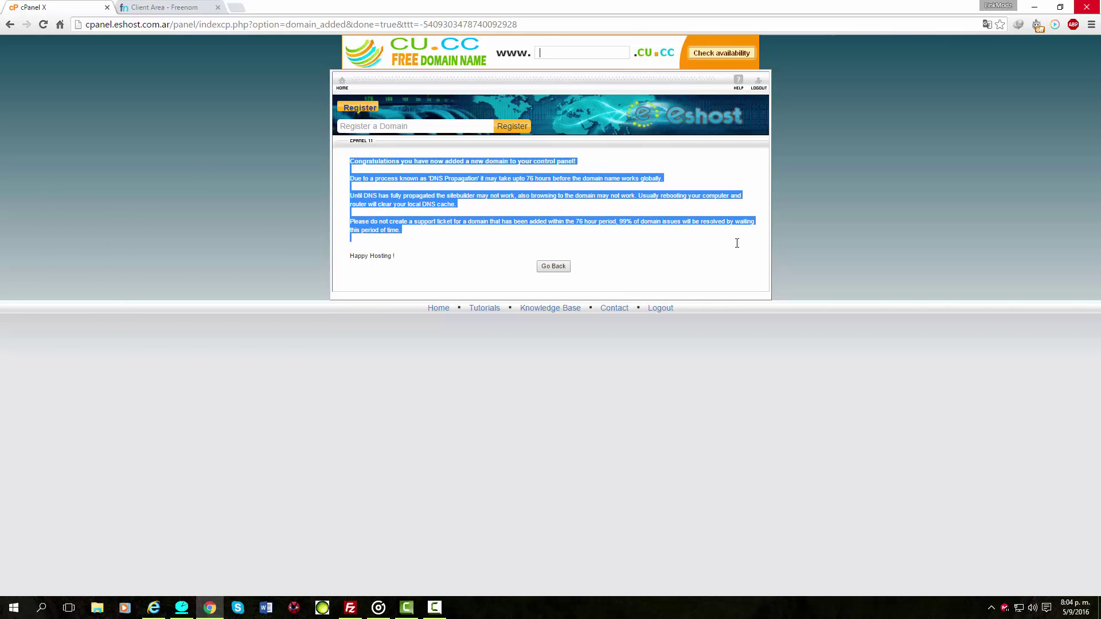
{"action": "left_click", "coordinate": [552, 268]}
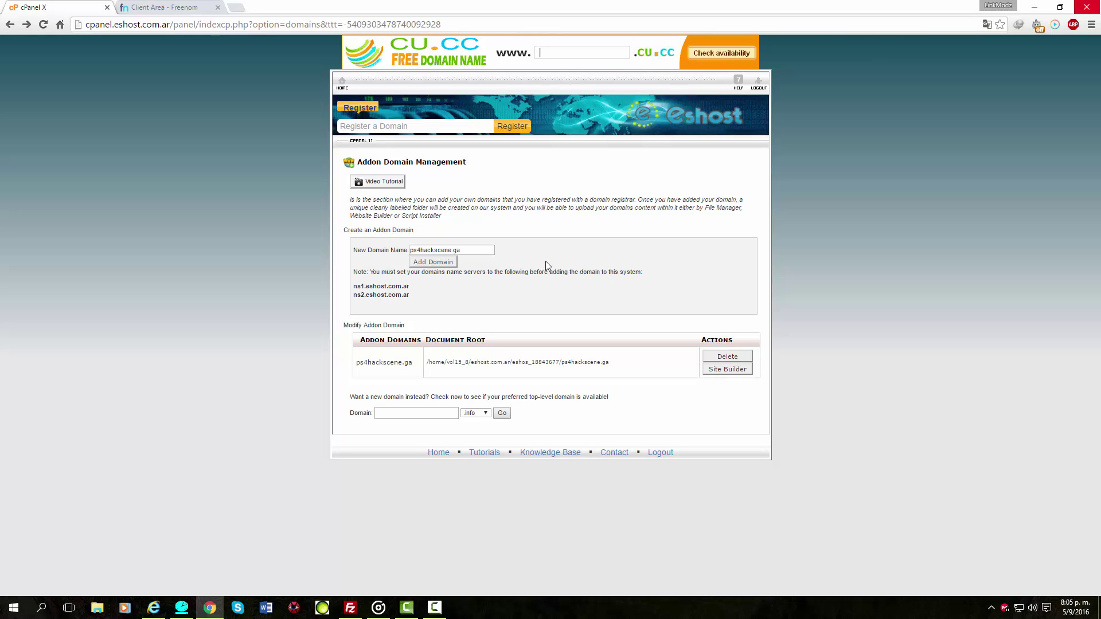
From cPanel Home, open Addon Domains and check ps4hackscene.ga is listed with its document root.
{"action": "left_click", "coordinate": [342, 88]}
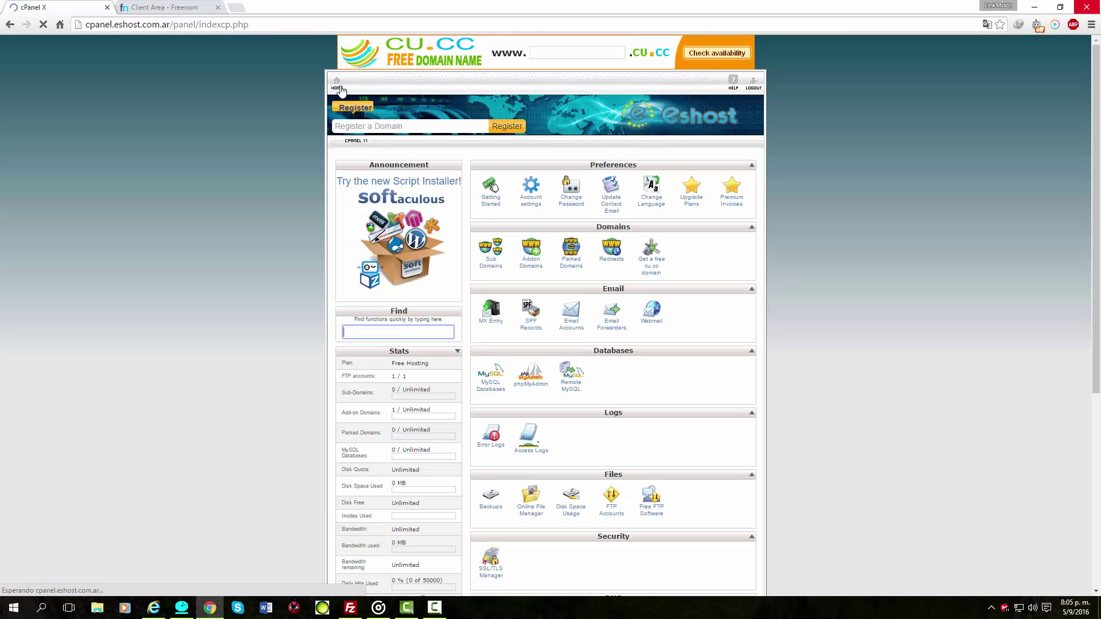
{"action": "scroll", "coordinate": [890, 314], "scroll_direction": "down", "scroll_amount": 1}
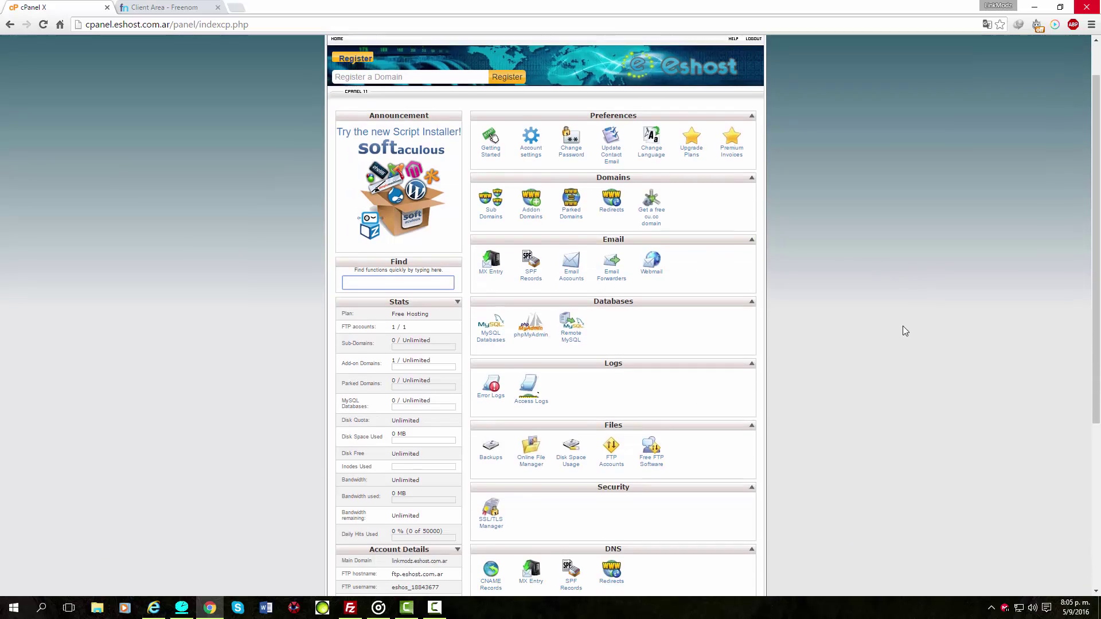
{"action": "scroll", "coordinate": [885, 332], "scroll_direction": "down", "scroll_amount": 1}
{"action": "scroll", "coordinate": [884, 331], "scroll_direction": "up", "scroll_amount": 1}
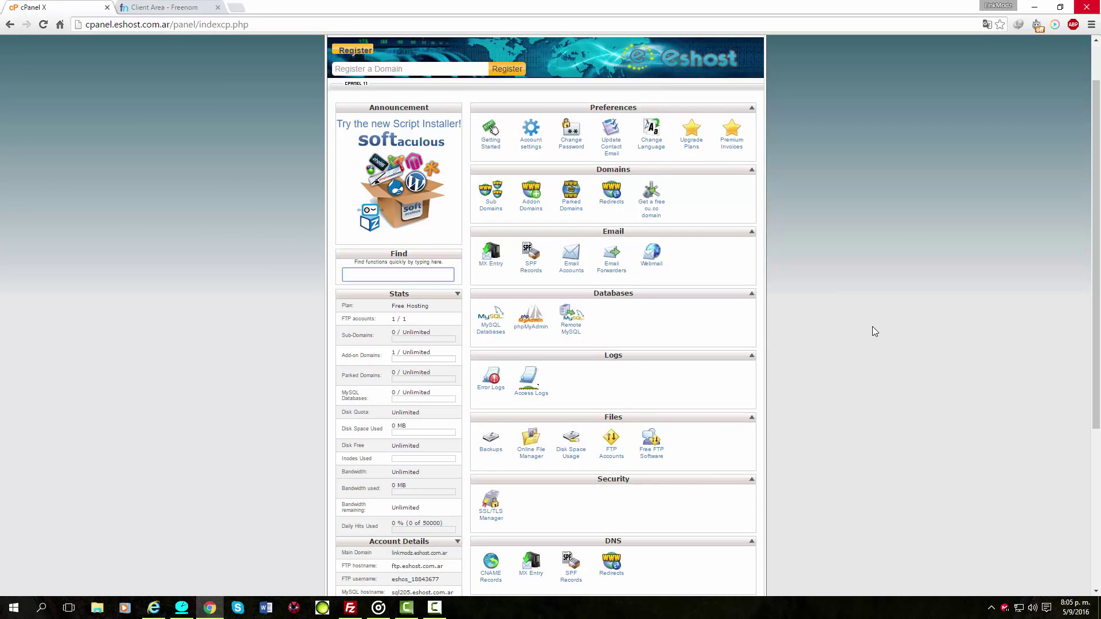
{"action": "scroll", "coordinate": [874, 331], "scroll_direction": "down", "scroll_amount": 4}
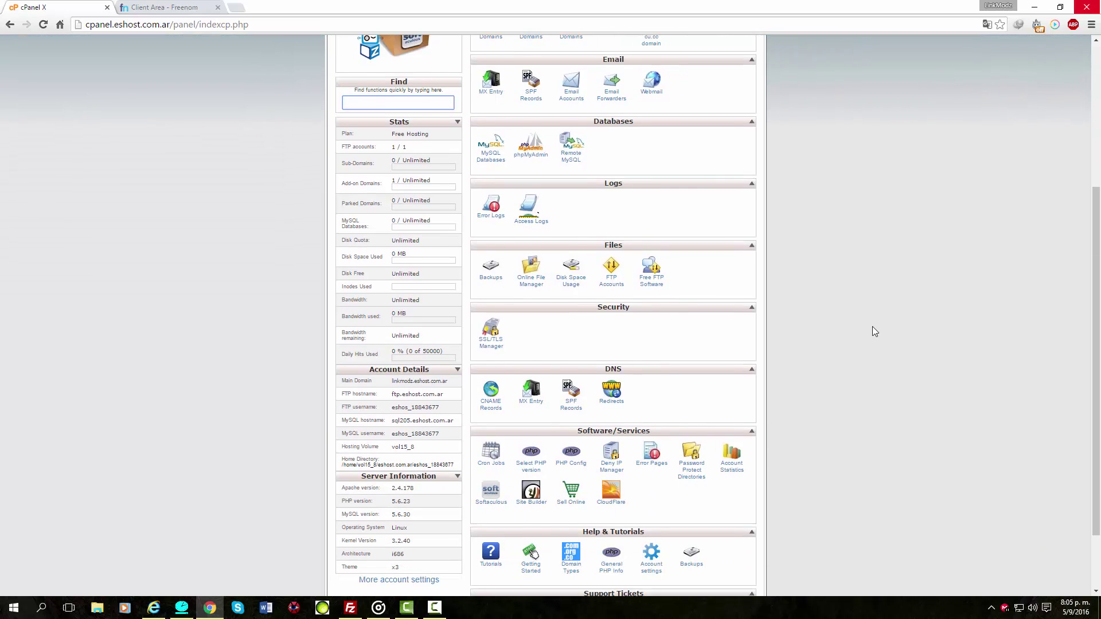
{"action": "scroll", "coordinate": [875, 331], "scroll_direction": "up", "scroll_amount": 4}
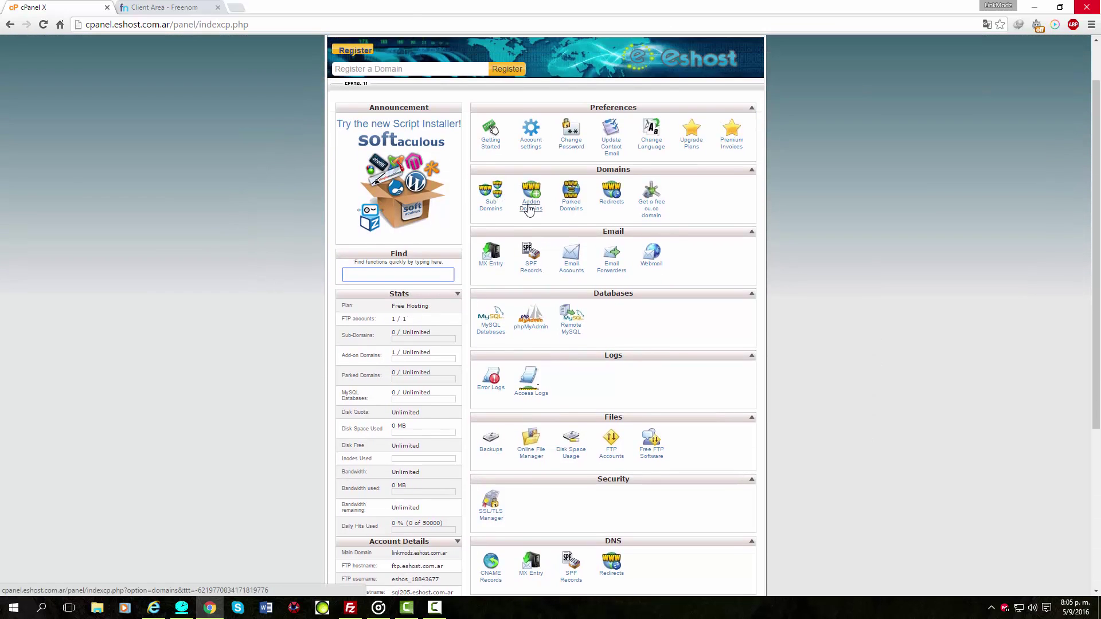
{"action": "left_click", "coordinate": [523, 204]}
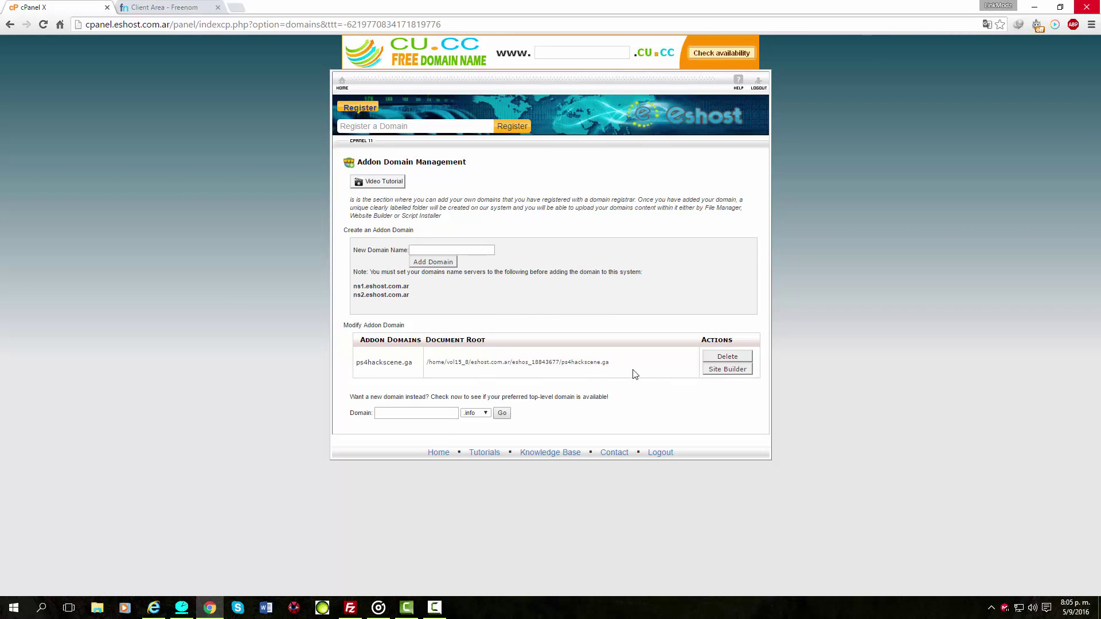
{"action": "left_click_drag", "start_coordinate": [654, 363], "coordinate": [308, 360]}
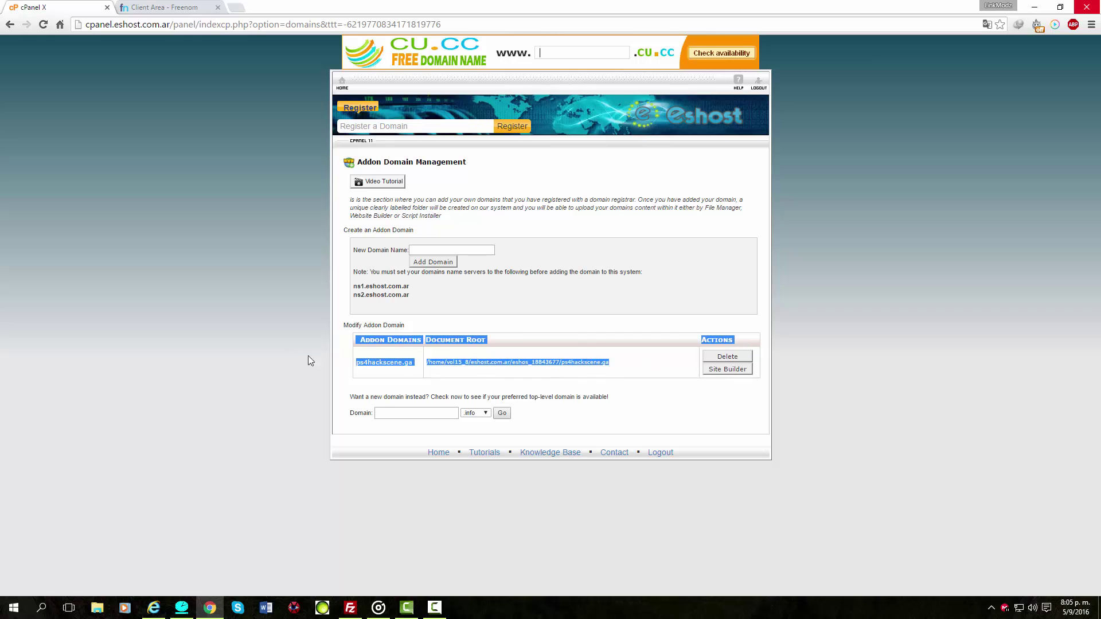
{"action": "left_click", "coordinate": [613, 342]}
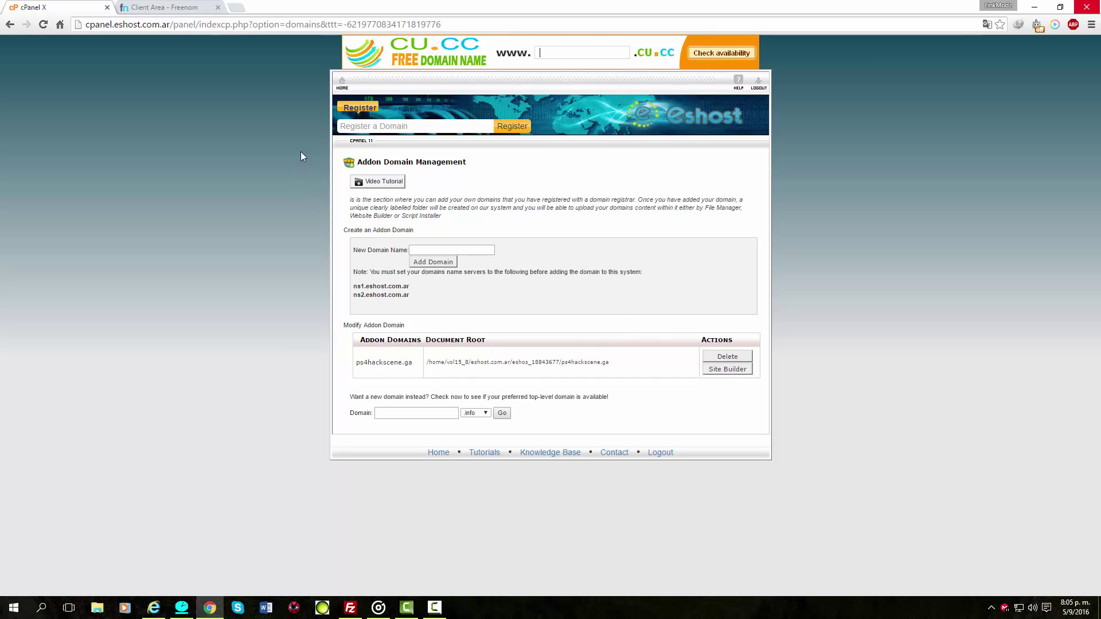
Return to the cPanel home dashboard, which now counts 1 add-on domain.
{"action": "left_click", "coordinate": [342, 85]}
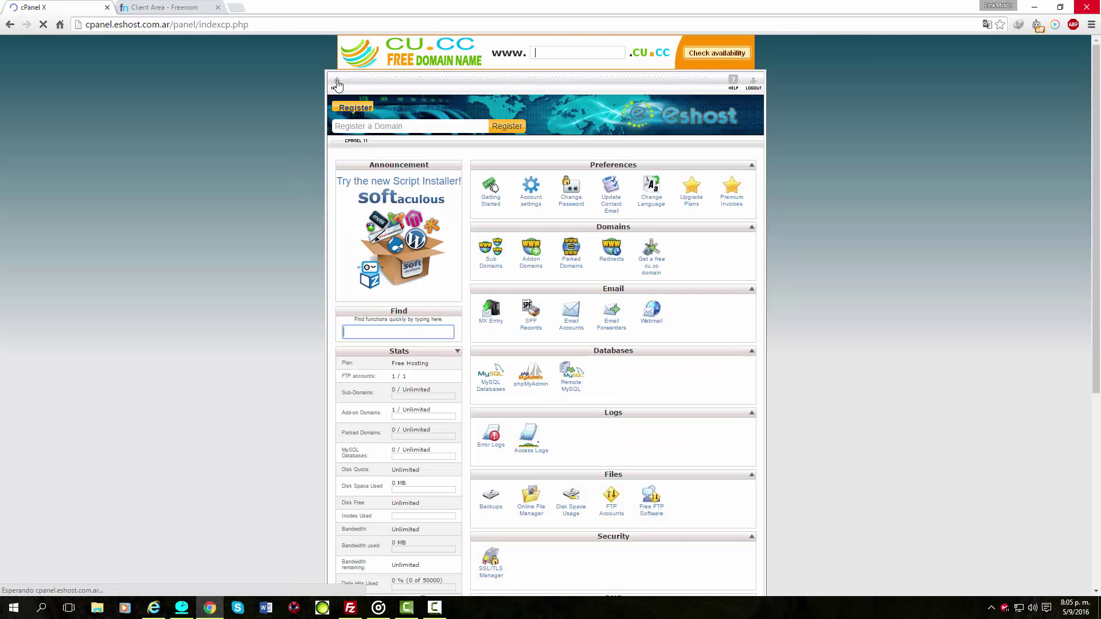
{"action": "scroll", "coordinate": [376, 318], "scroll_direction": "down", "scroll_amount": 3}
{"action": "scroll", "coordinate": [373, 317], "scroll_direction": "down", "scroll_amount": 2}
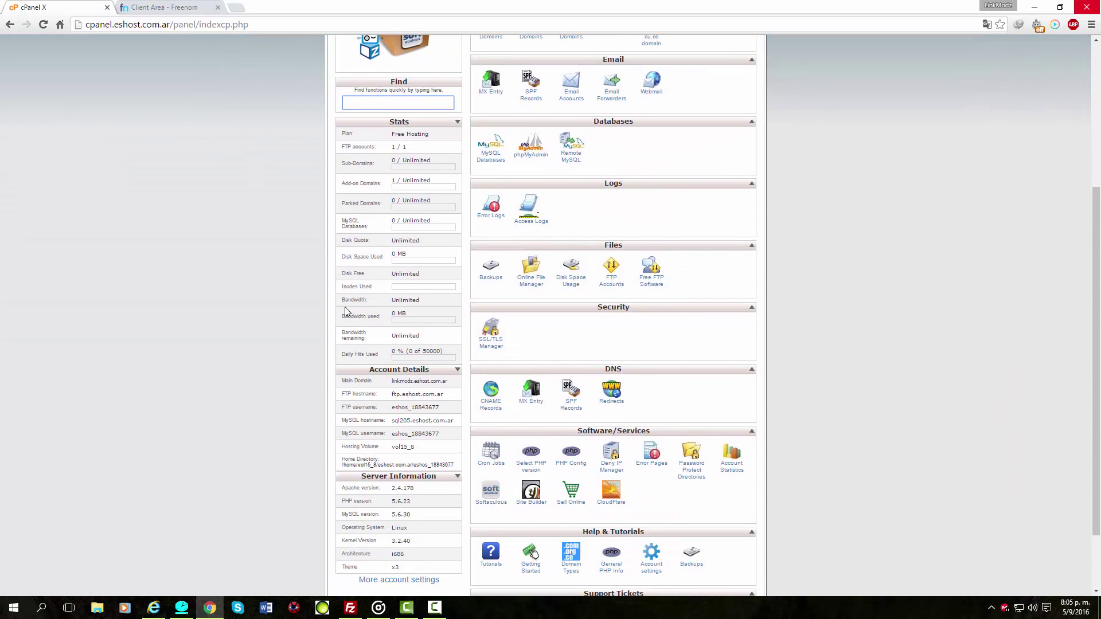
{"action": "scroll", "coordinate": [413, 300], "scroll_direction": "down", "scroll_amount": 1}
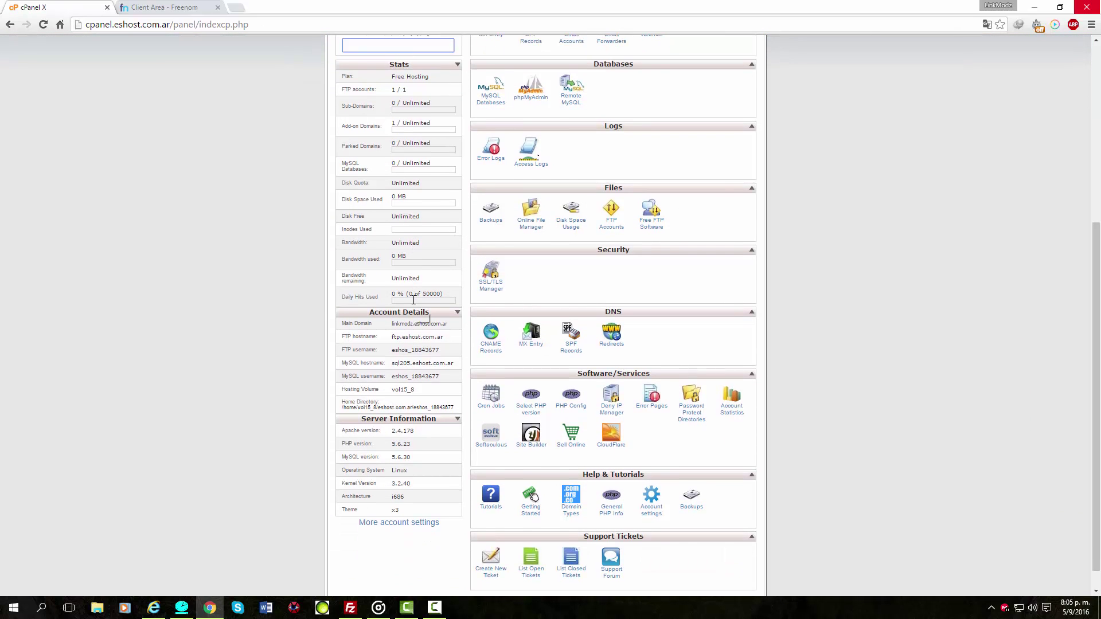
{"action": "scroll", "coordinate": [408, 304], "scroll_direction": "up", "scroll_amount": 2}
{"action": "scroll", "coordinate": [408, 309], "scroll_direction": "up", "scroll_amount": 1}
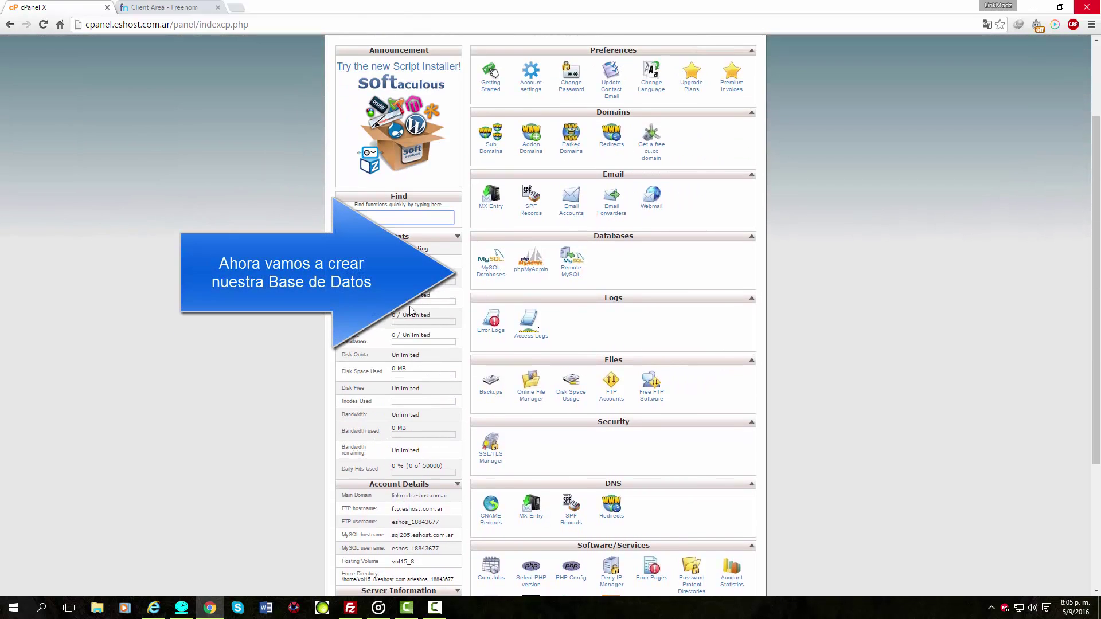
Create a MySQL database named Modz, listed as eshos_18843677_Modz.
{"action": "left_click", "coordinate": [490, 277]}
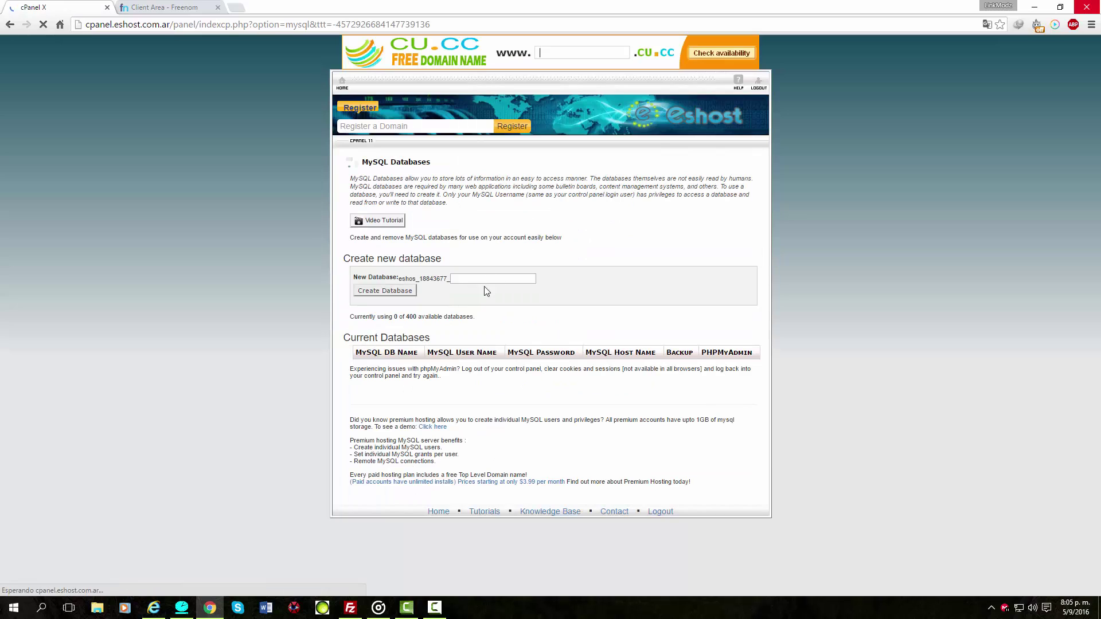
{"action": "left_click", "coordinate": [494, 279]}
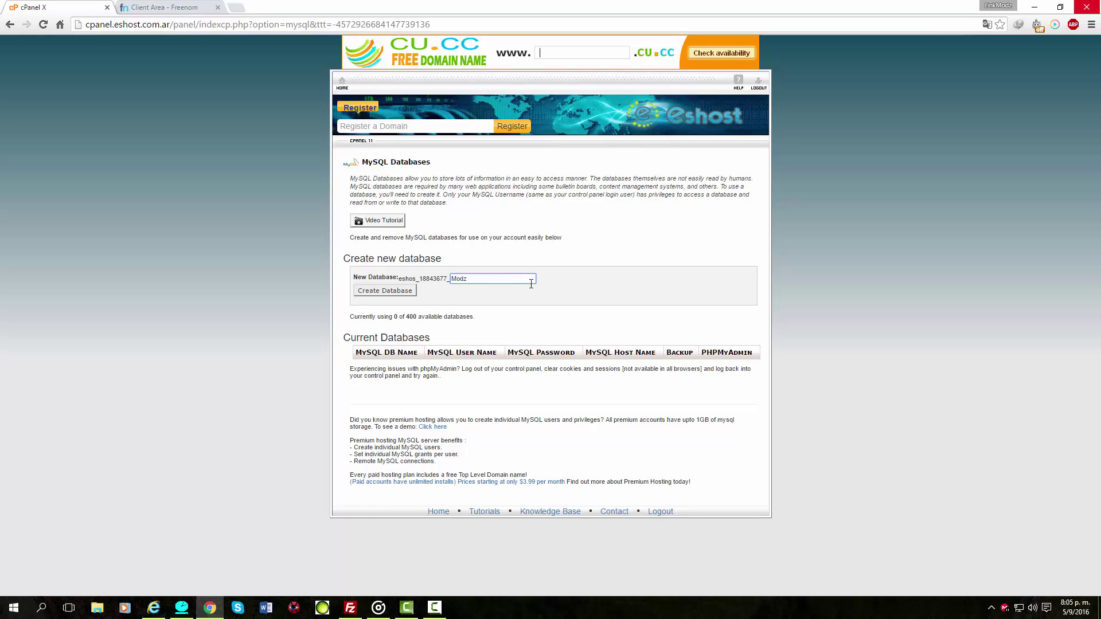
{"action": "left_click", "coordinate": [405, 293]}
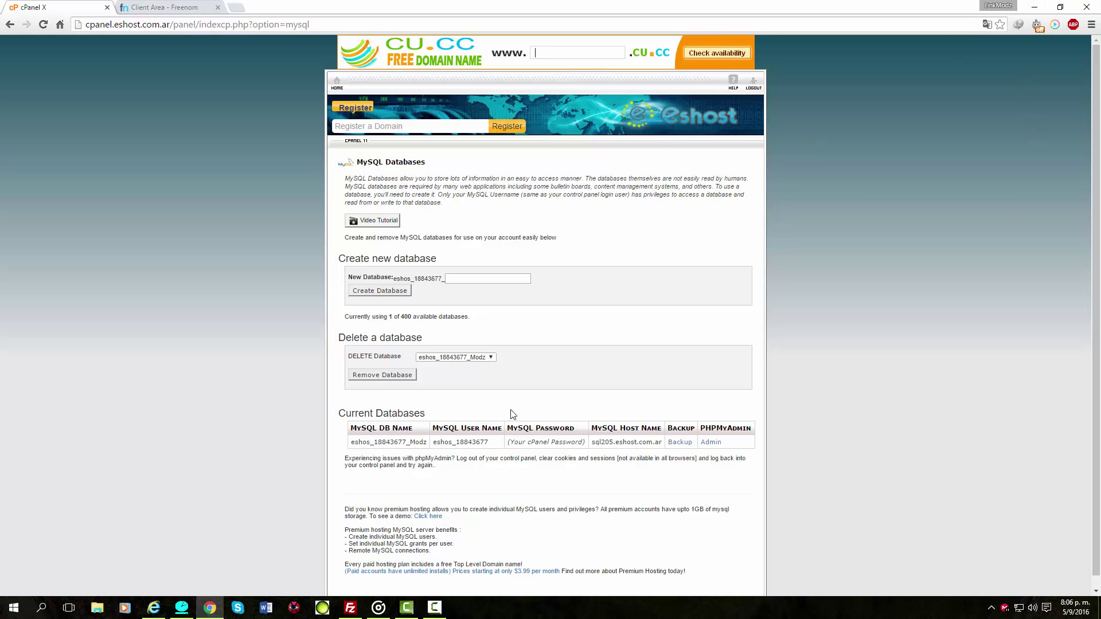
Arrange FileZilla and the Xenforo Hosting notes file side by side on the desktop.
{"action": "left_click", "coordinate": [1034, 7]}
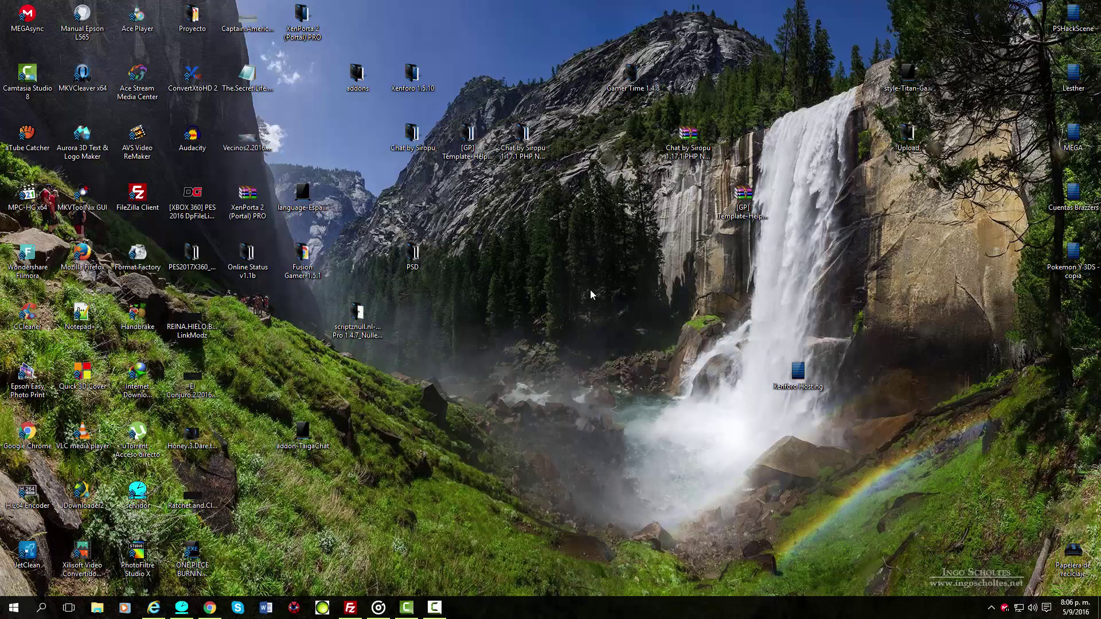
{"action": "right_click", "coordinate": [572, 256]}
{"action": "left_click", "coordinate": [607, 292]}
{"action": "left_click", "coordinate": [350, 607]}
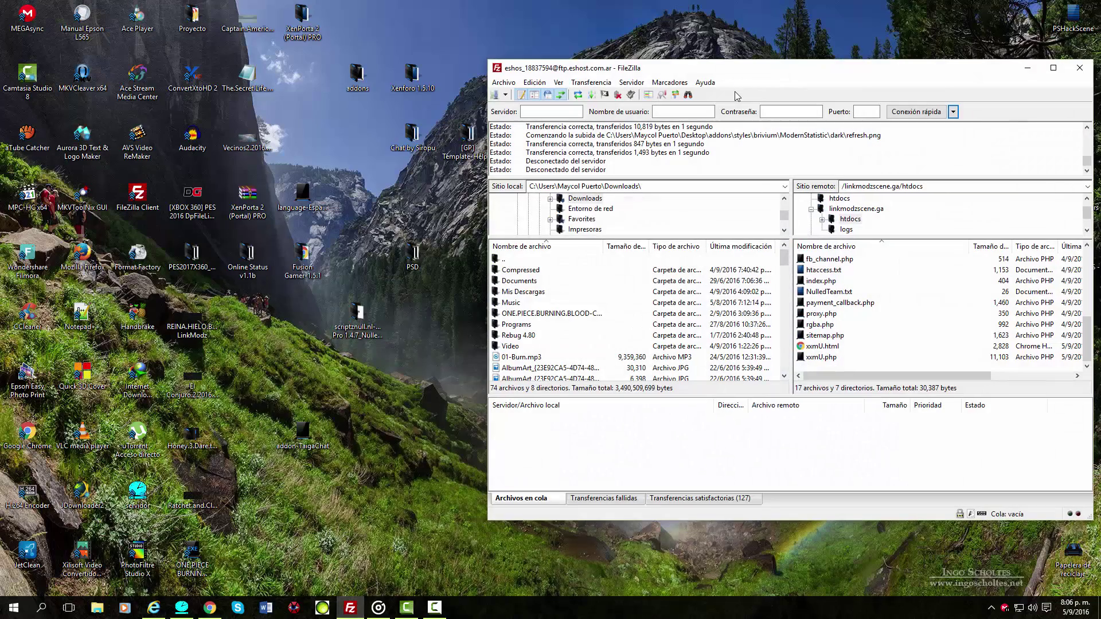
{"action": "left_click", "coordinate": [954, 114]}
{"action": "left_click_drag", "start_coordinate": [870, 71], "coordinate": [444, 114]}
{"action": "double_click", "coordinate": [800, 375]}
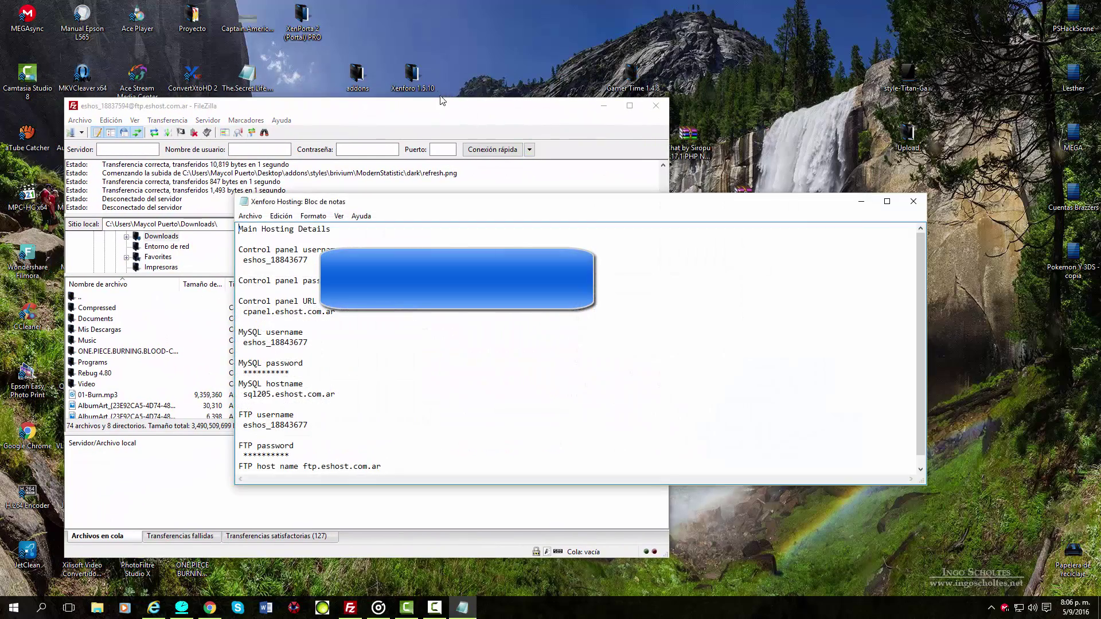
{"action": "left_click", "coordinate": [426, 112]}
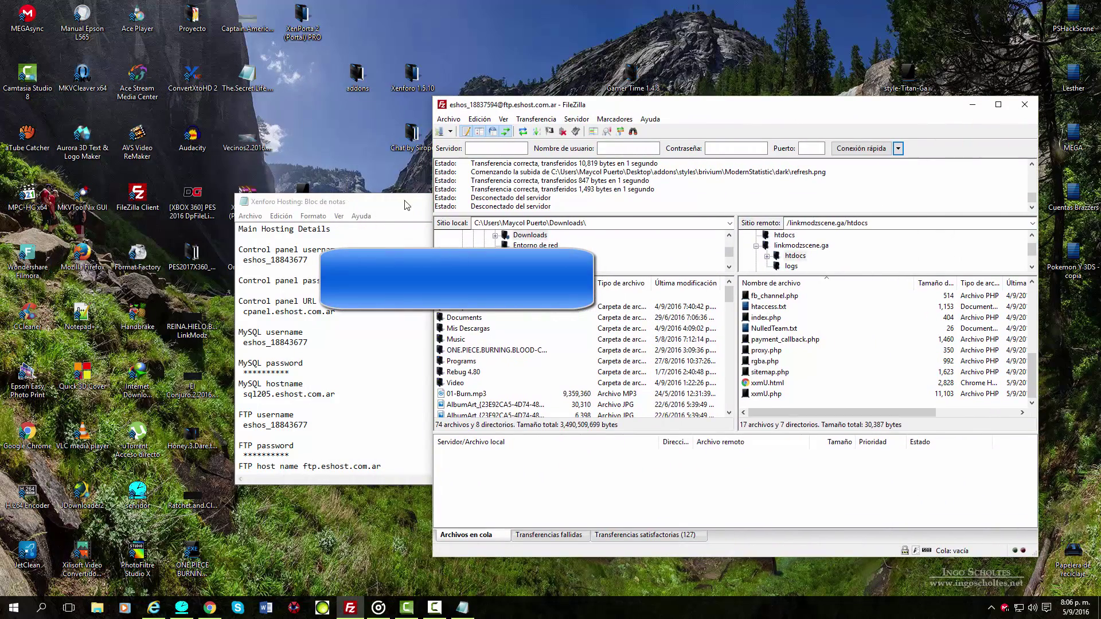
{"action": "left_click_drag", "start_coordinate": [406, 205], "coordinate": [300, 137]}
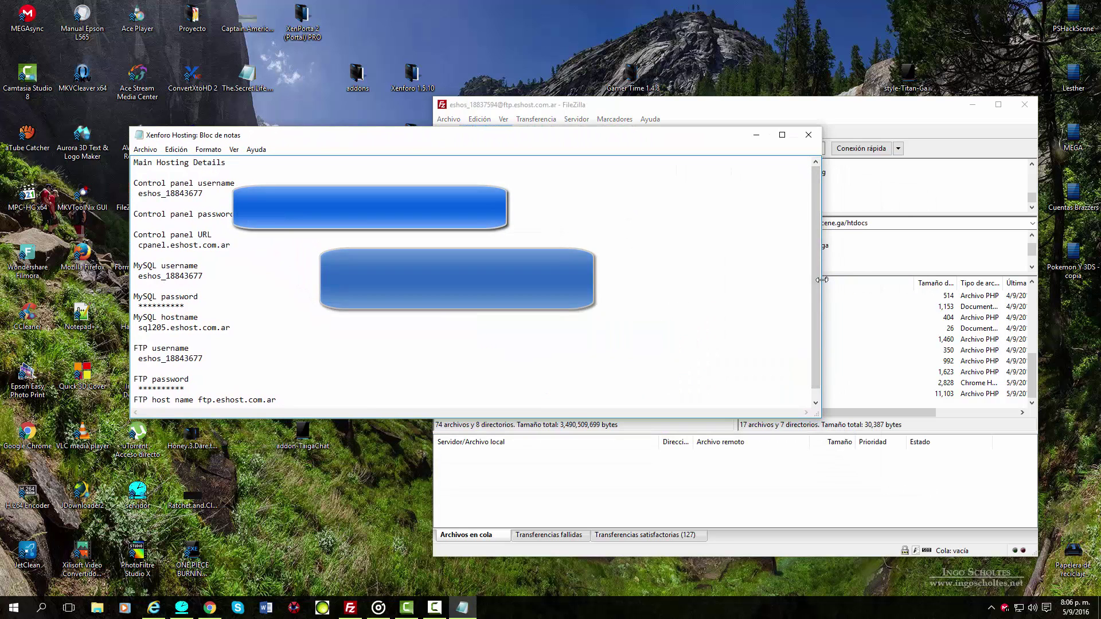
{"action": "left_click_drag", "start_coordinate": [822, 279], "coordinate": [403, 251]}
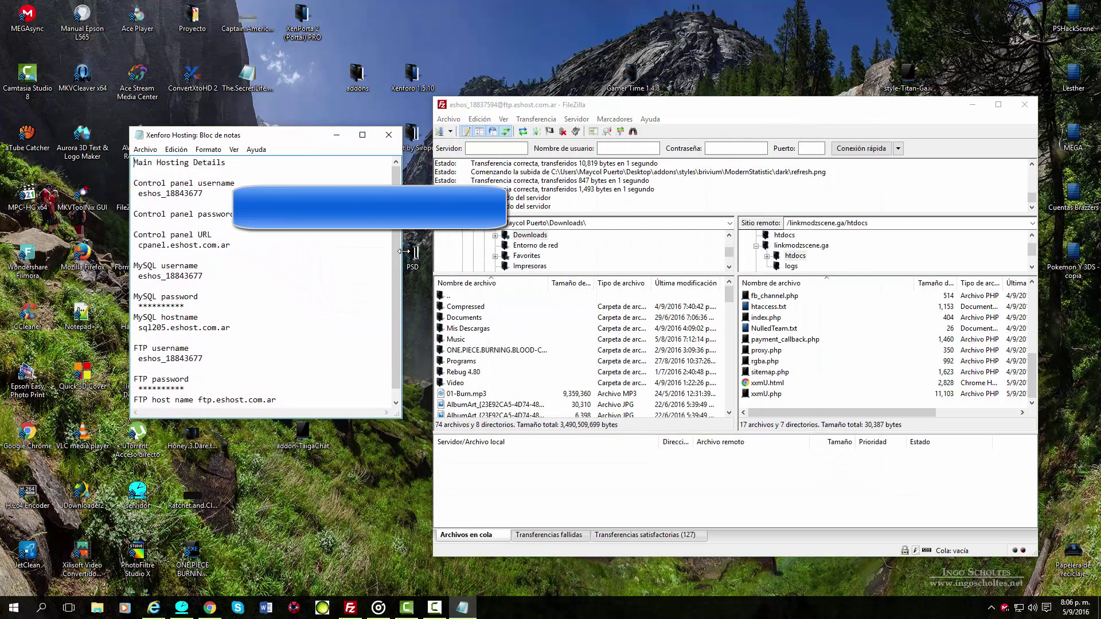
{"action": "scroll", "coordinate": [233, 290], "scroll_direction": "down", "scroll_amount": 1}
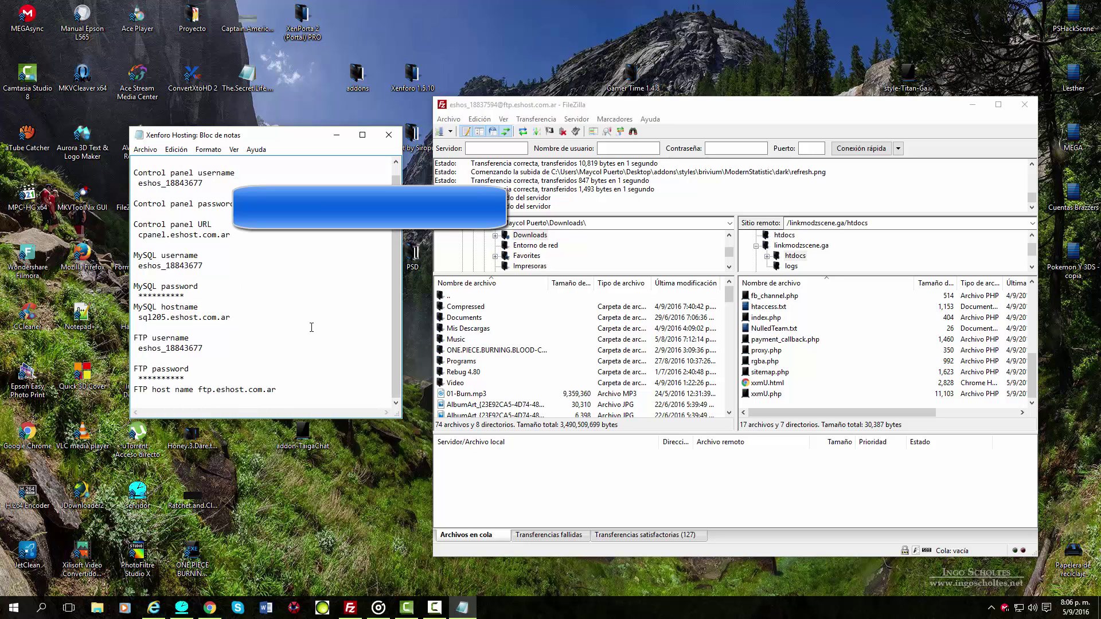
{"action": "left_click_drag", "start_coordinate": [298, 128], "coordinate": [298, 198]}
{"action": "scroll", "coordinate": [368, 277], "scroll_direction": "down", "scroll_amount": 3}
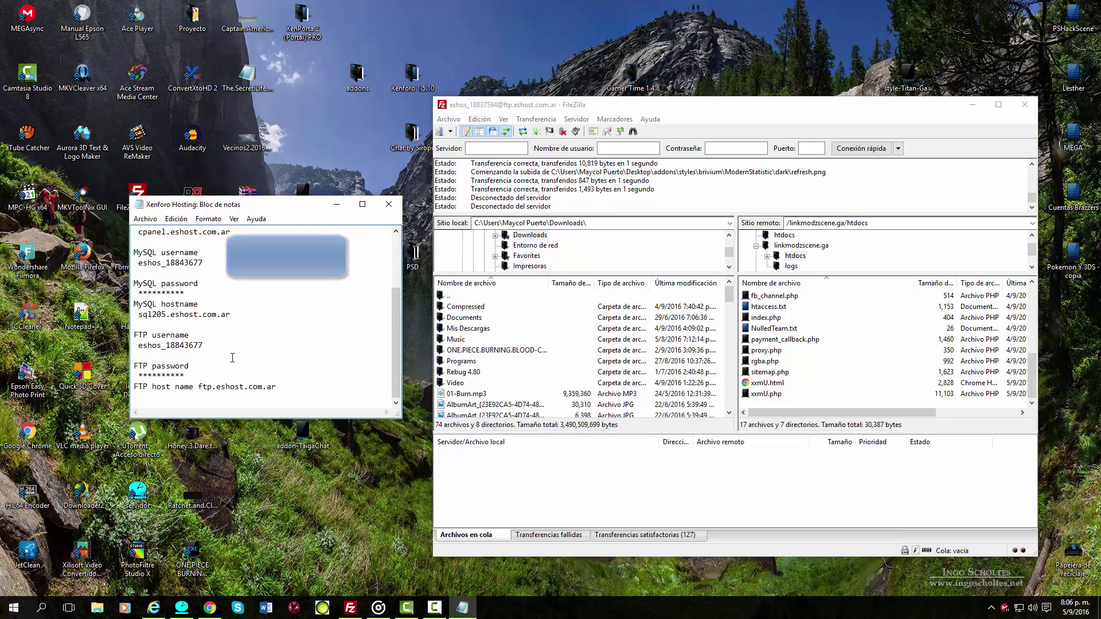
Copy the FTP username from the hosting notes into FileZilla's user name field.
{"action": "left_click_drag", "start_coordinate": [158, 348], "coordinate": [210, 348]}
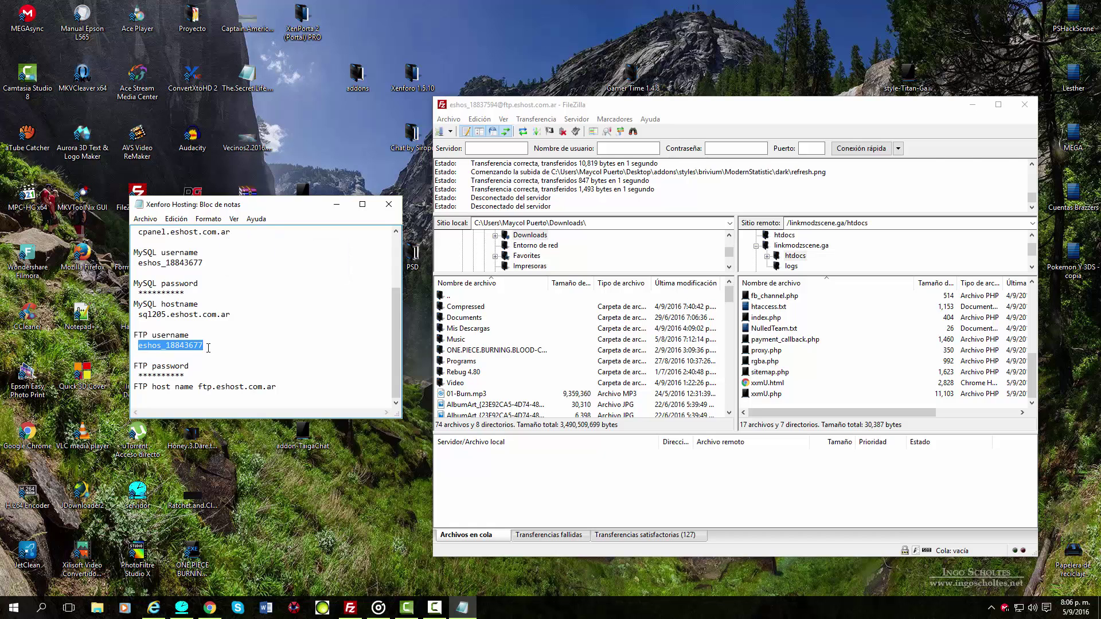
{"action": "right_click", "coordinate": [203, 345]}
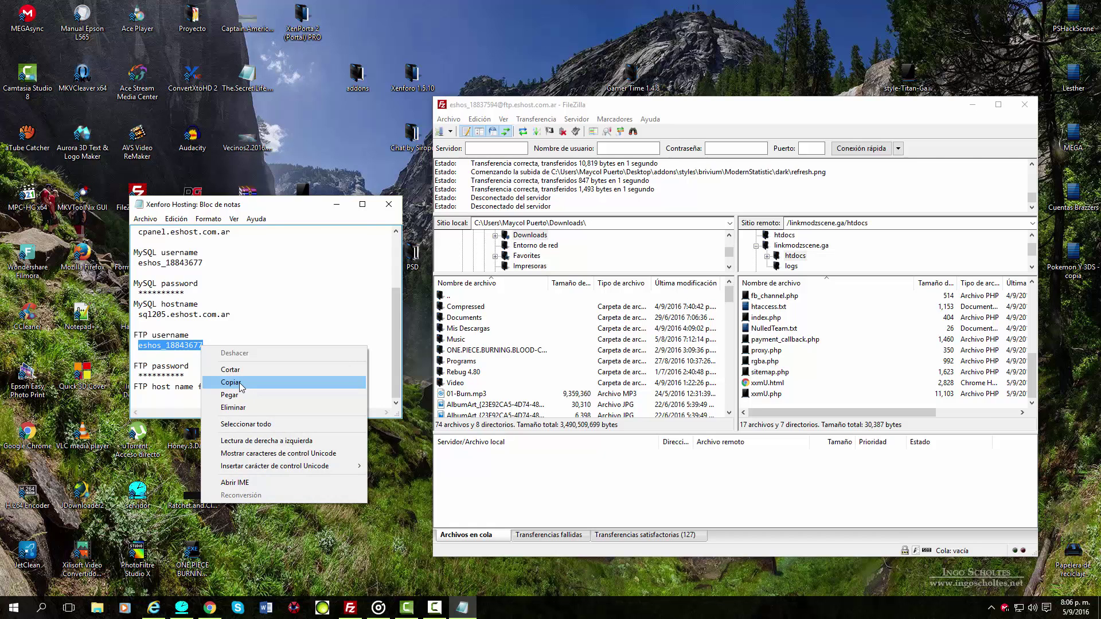
{"action": "left_click", "coordinate": [244, 385]}
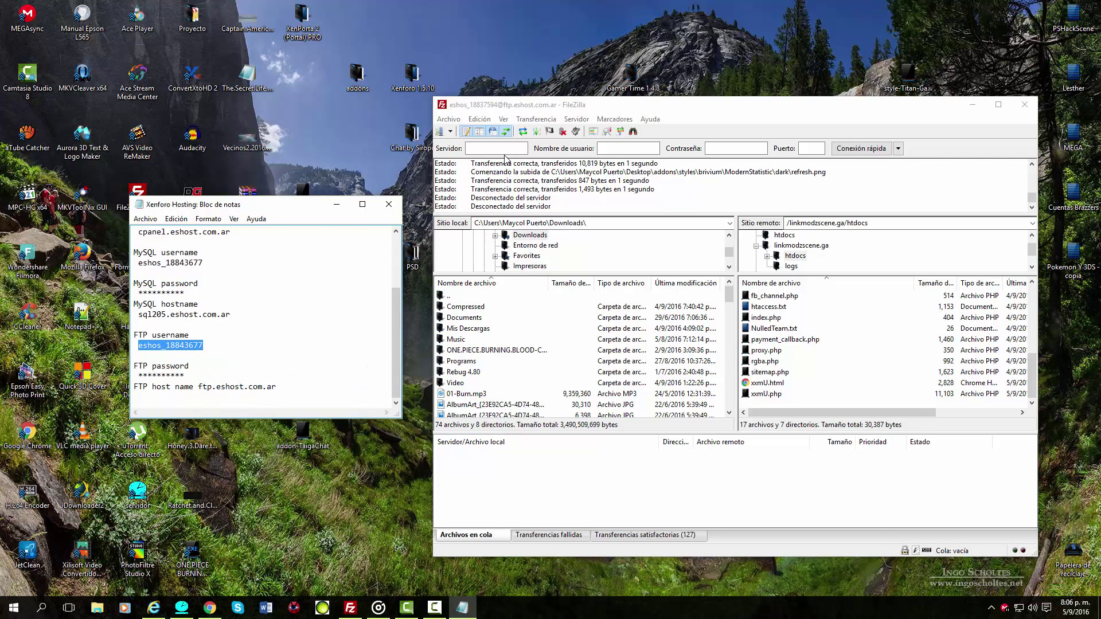
{"action": "left_click", "coordinate": [634, 150]}
{"action": "right_click", "coordinate": [637, 146]}
{"action": "left_click", "coordinate": [665, 198]}
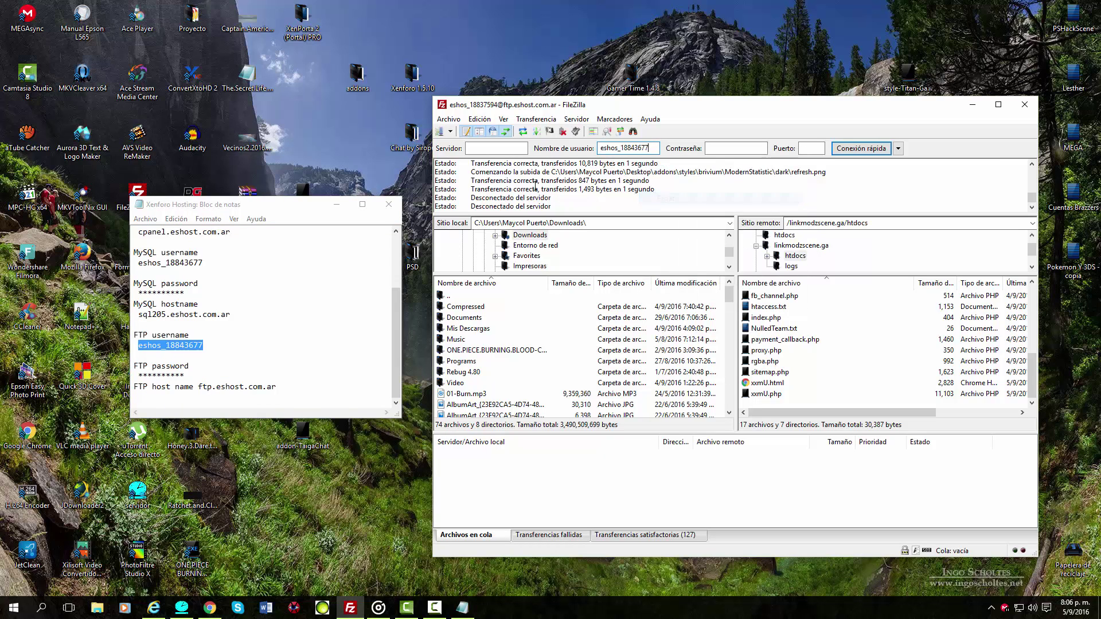
Paste ftp.eshost.com.ar as the server, enter the FTP password and quick-connect.
{"action": "right_click", "coordinate": [500, 148]}
{"action": "left_click", "coordinate": [262, 373]}
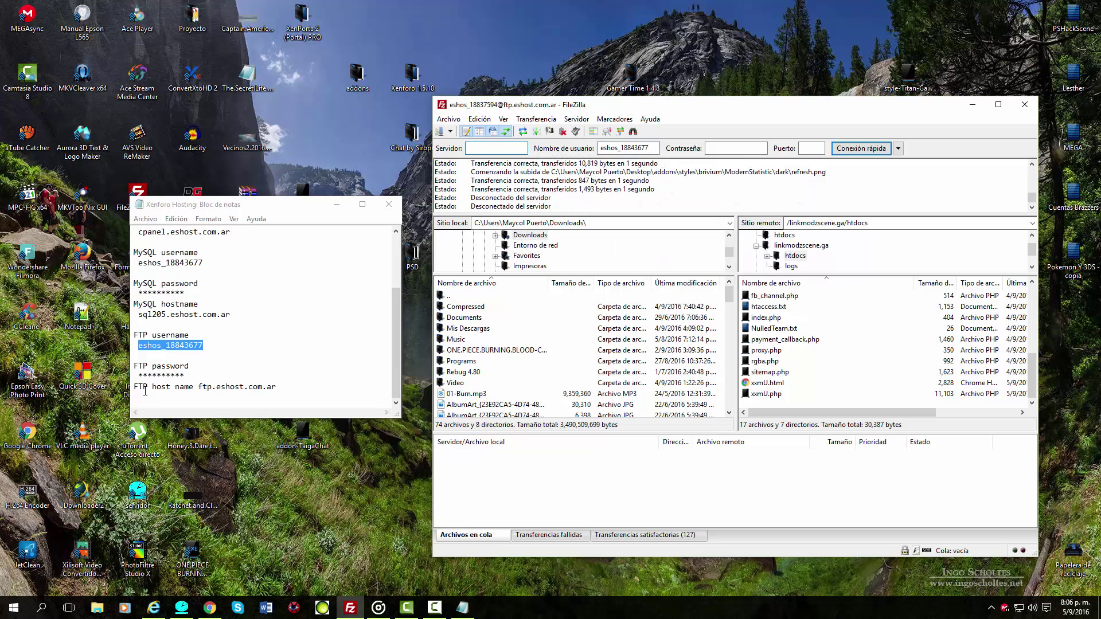
{"action": "left_click", "coordinate": [198, 387]}
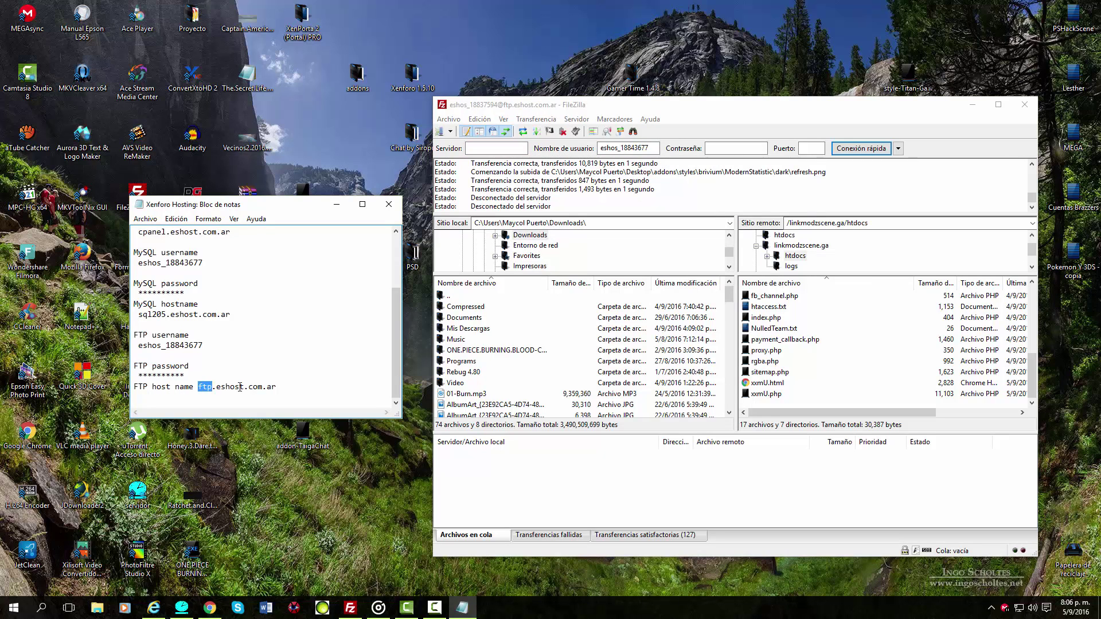
{"action": "left_click_drag", "start_coordinate": [240, 387], "coordinate": [206, 388]}
{"action": "left_click", "coordinate": [276, 387]}
{"action": "right_click", "coordinate": [205, 388]}
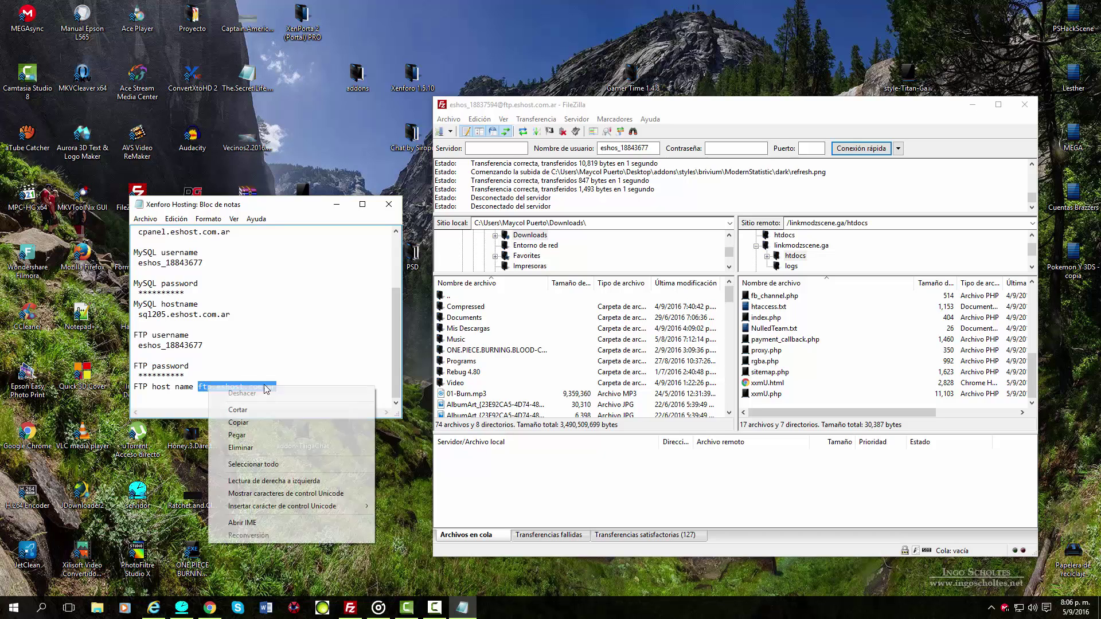
{"action": "left_click", "coordinate": [245, 425]}
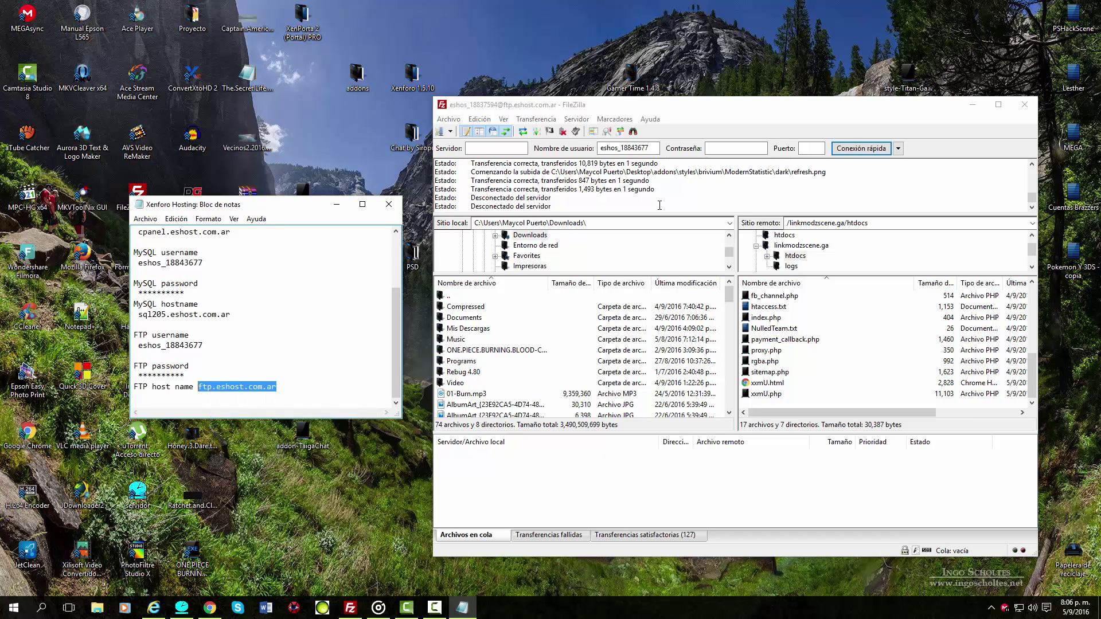
{"action": "right_click", "coordinate": [502, 149]}
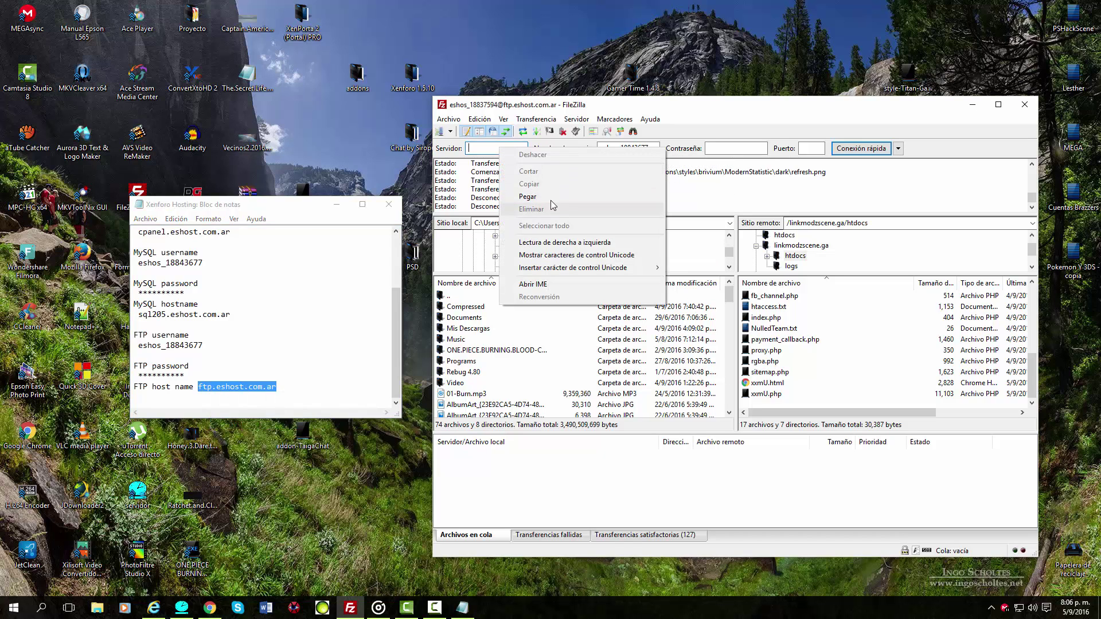
{"action": "left_click", "coordinate": [551, 197]}
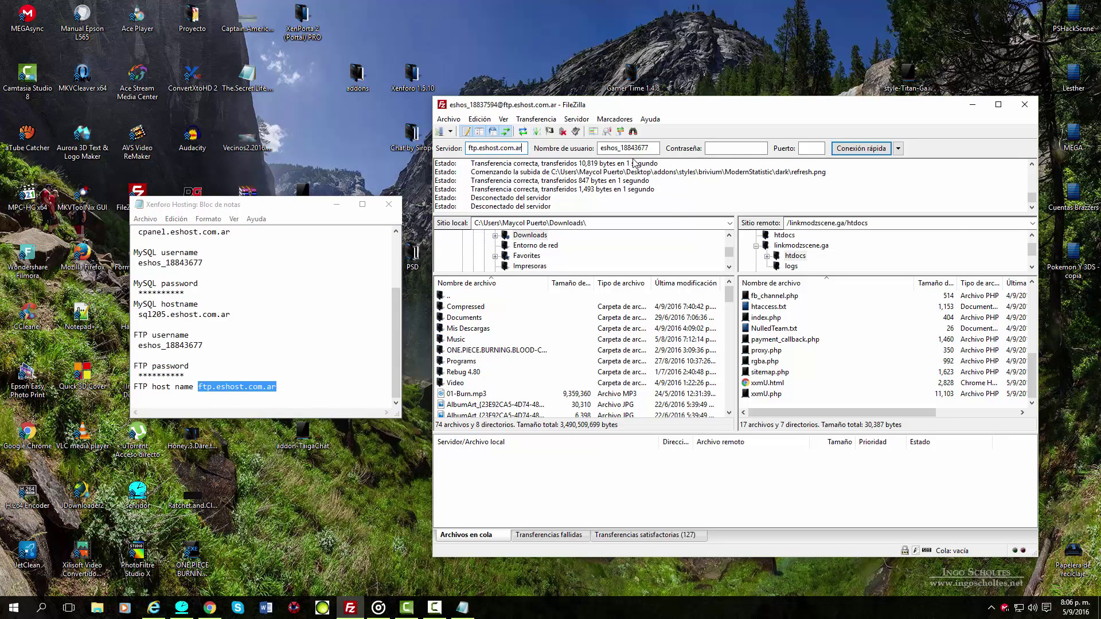
{"action": "left_click", "coordinate": [764, 153]}
{"action": "left_click", "coordinate": [862, 148]}
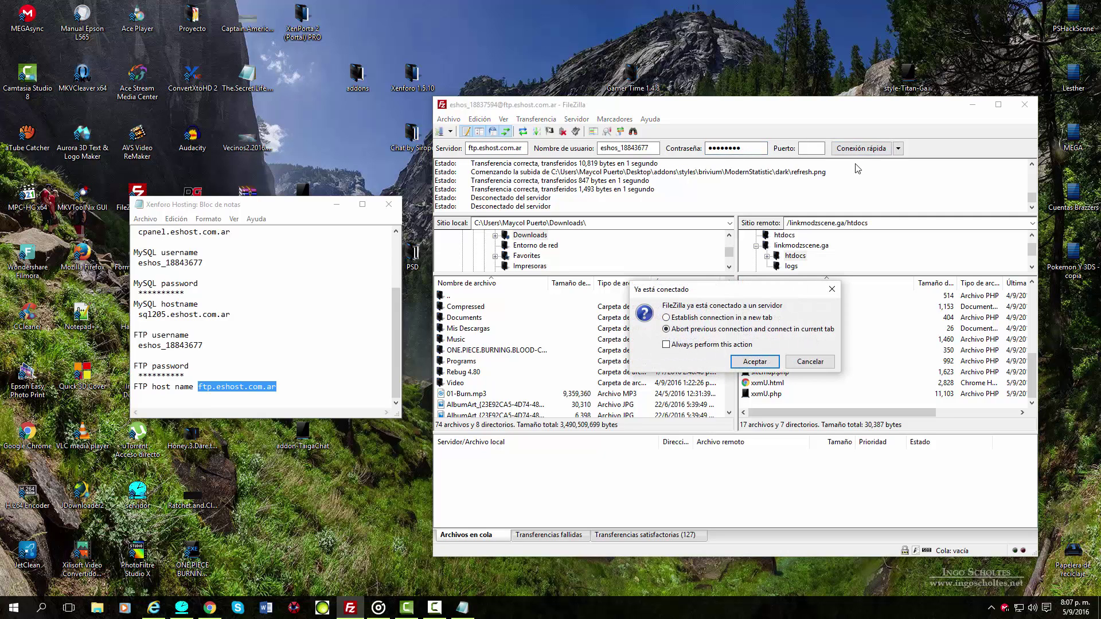
Confirm aborting the old connection so FileZilla connects to ftp.eshost.com.ar.
{"action": "left_click", "coordinate": [758, 364]}
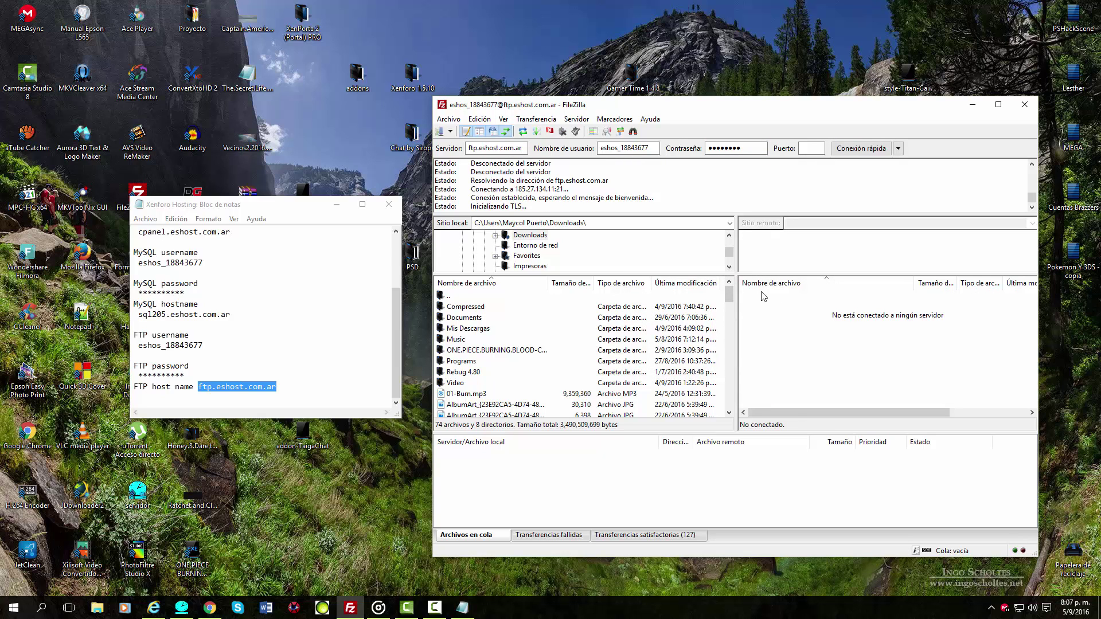
{"action": "left_click", "coordinate": [396, 348]}
{"action": "scroll", "coordinate": [395, 348], "scroll_direction": "up", "scroll_amount": 1}
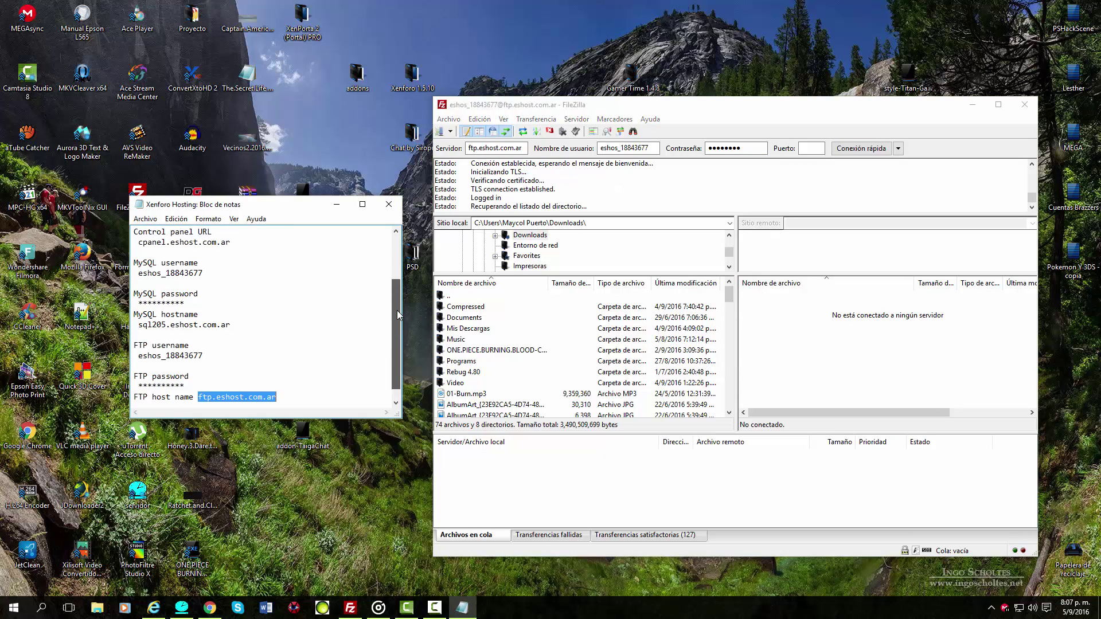
{"action": "scroll", "coordinate": [395, 348], "scroll_direction": "down", "scroll_amount": 1}
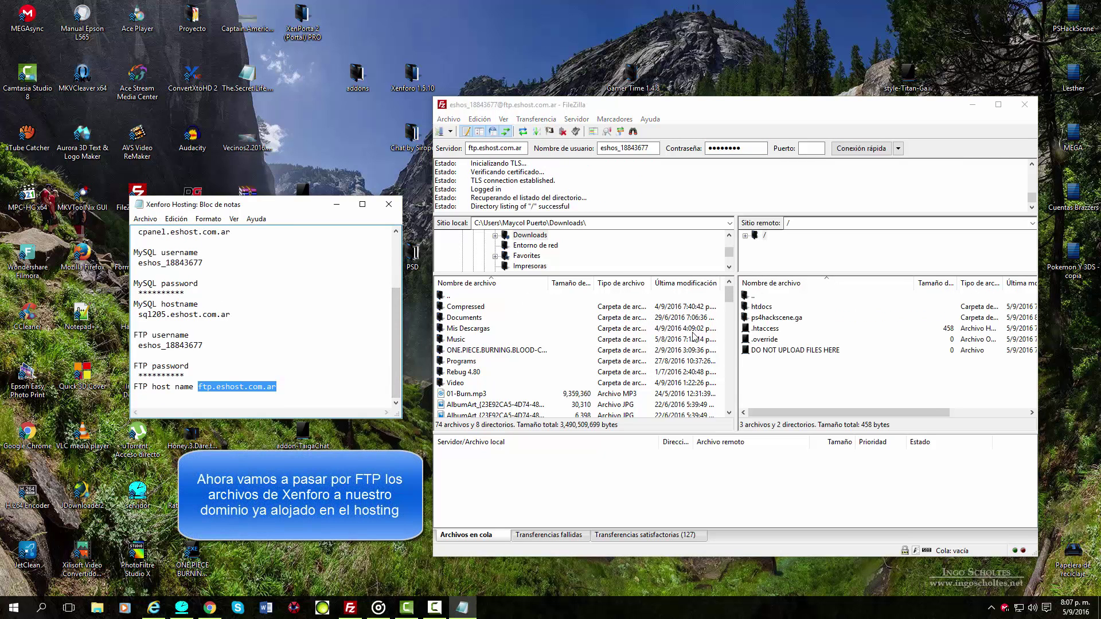
Open the ps4hackscene.ga folder and then its htdocs folder on the server.
{"action": "left_click_drag", "start_coordinate": [789, 392], "coordinate": [766, 305]}
{"action": "left_click", "coordinate": [769, 384]}
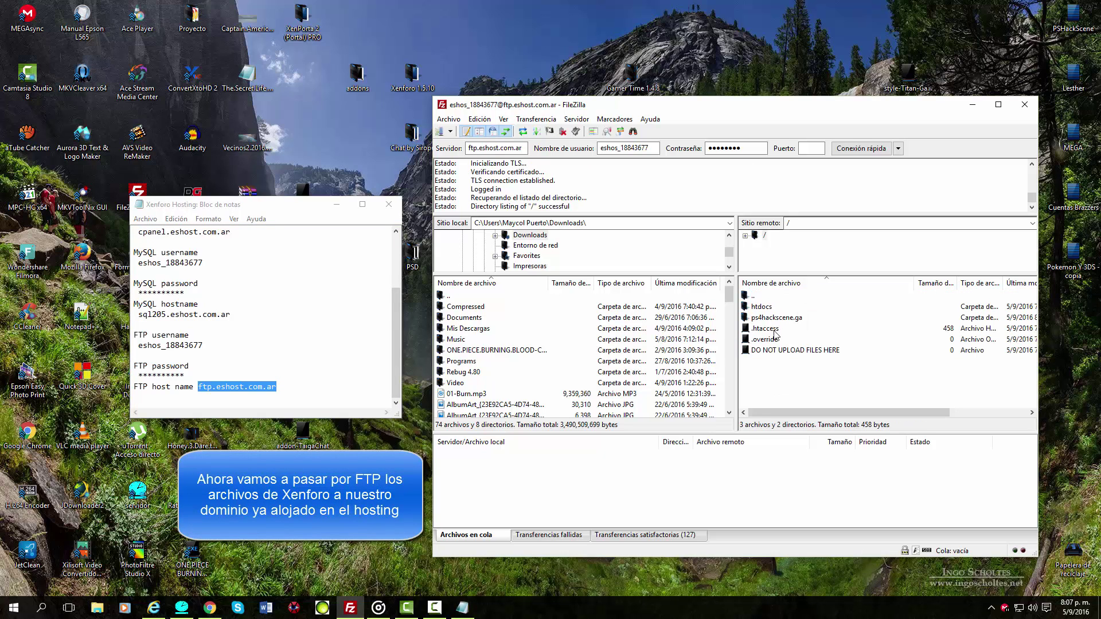
{"action": "left_click", "coordinate": [782, 321]}
{"action": "double_click", "coordinate": [788, 320]}
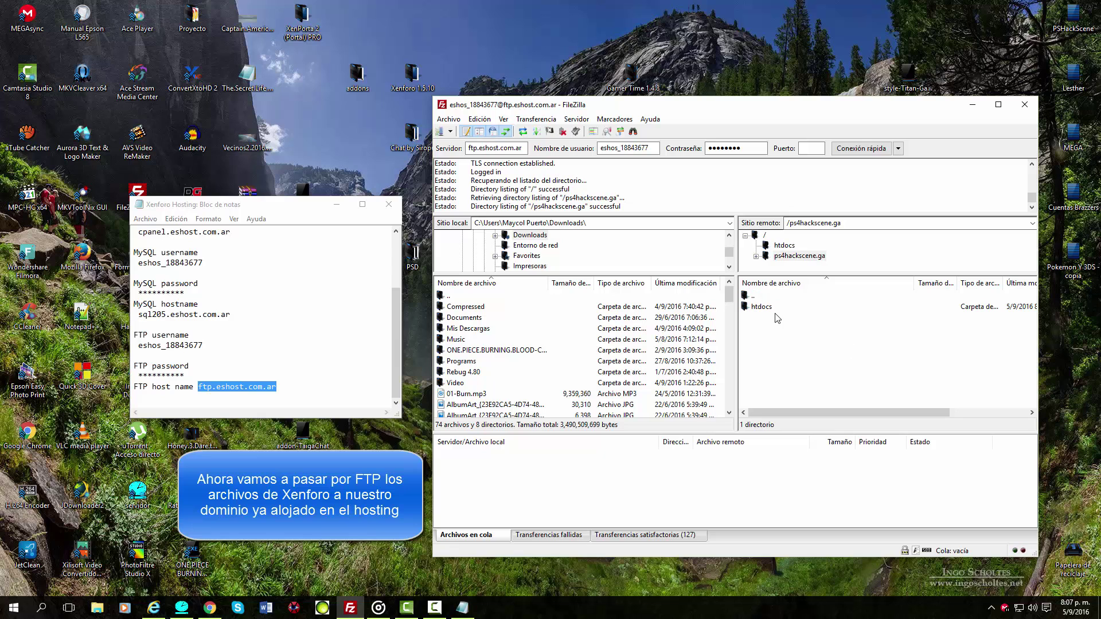
{"action": "double_click", "coordinate": [775, 310]}
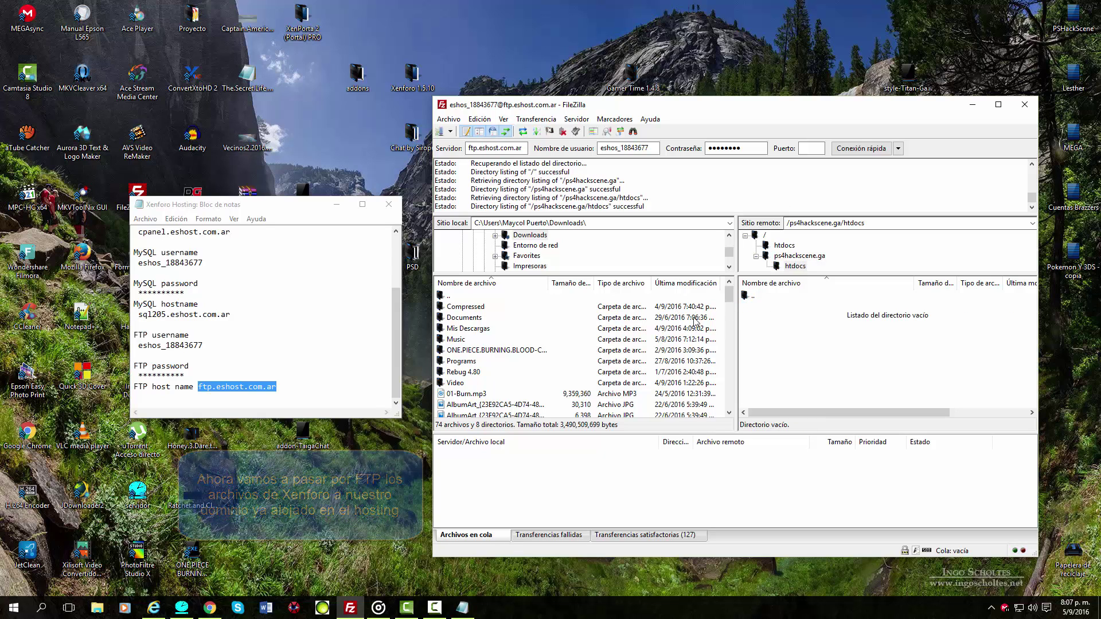
{"action": "left_click", "coordinate": [336, 208]}
Open the desktop Xenforo 1.5.10\upload folder and drag all 19 items onto the remote htdocs pane.
{"action": "left_click", "coordinate": [96, 609]}
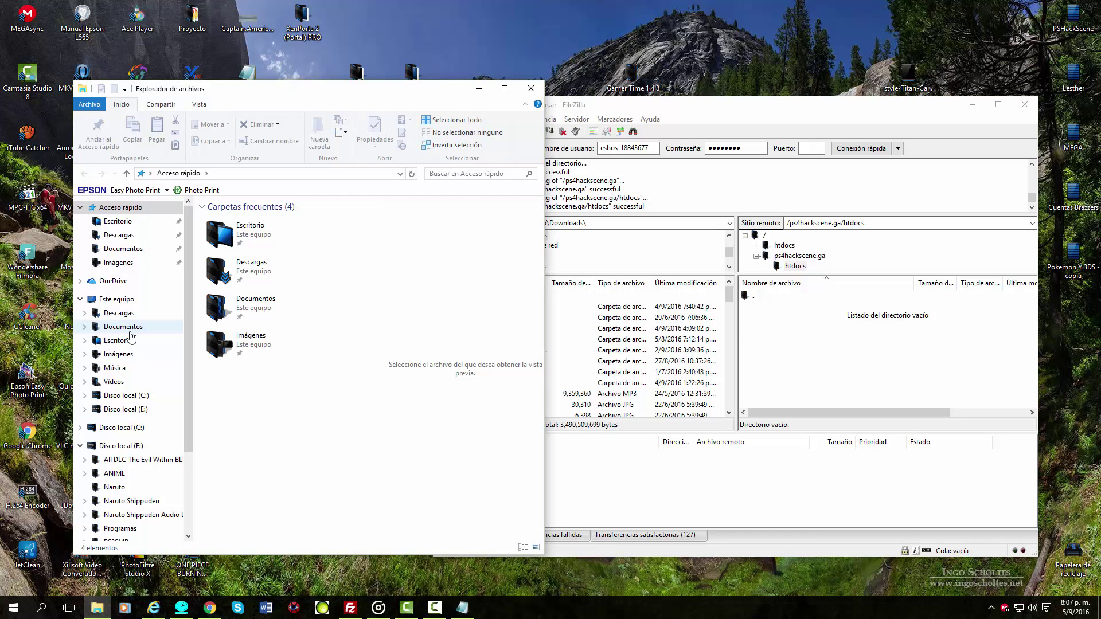
{"action": "left_click", "coordinate": [129, 328]}
{"action": "scroll", "coordinate": [254, 369], "scroll_direction": "down", "scroll_amount": 5}
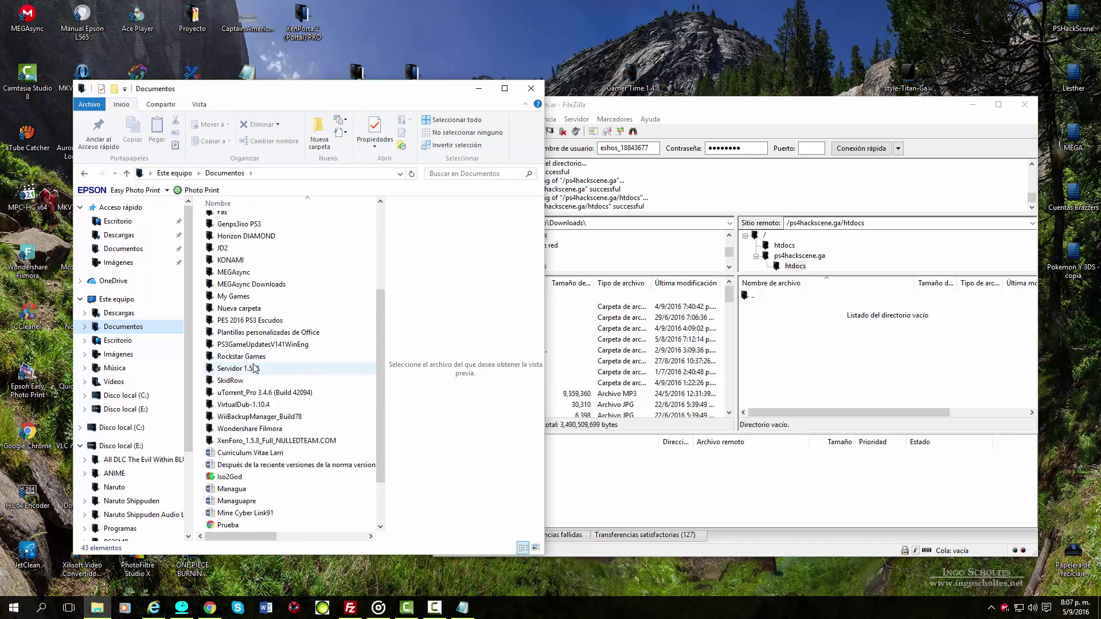
{"action": "scroll", "coordinate": [255, 369], "scroll_direction": "down", "scroll_amount": 1}
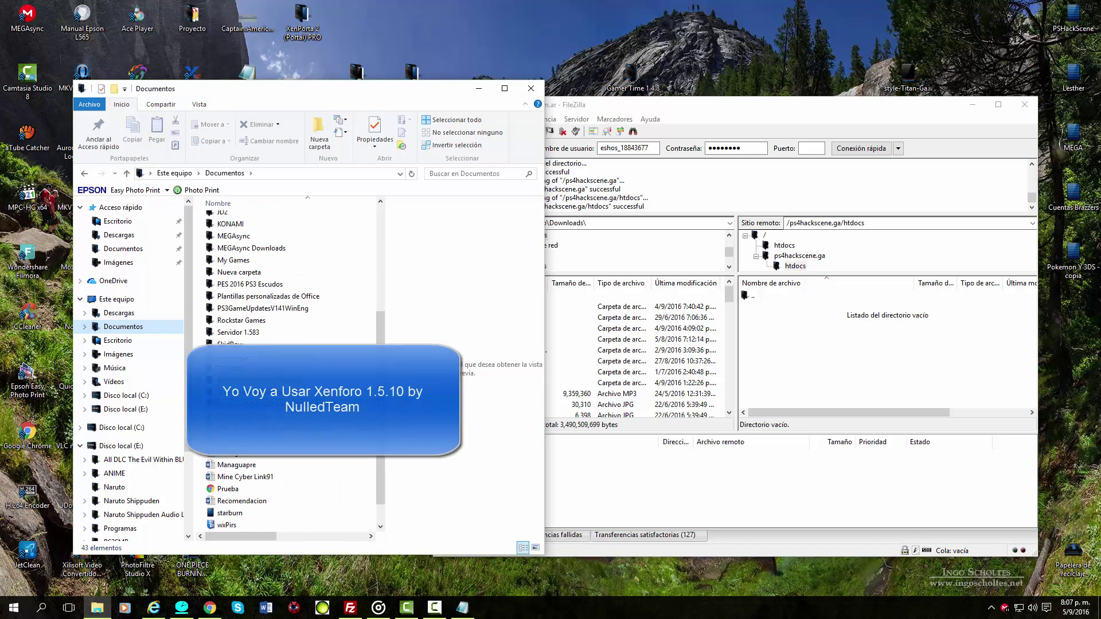
{"action": "left_click", "coordinate": [531, 88]}
{"action": "double_click", "coordinate": [412, 74]}
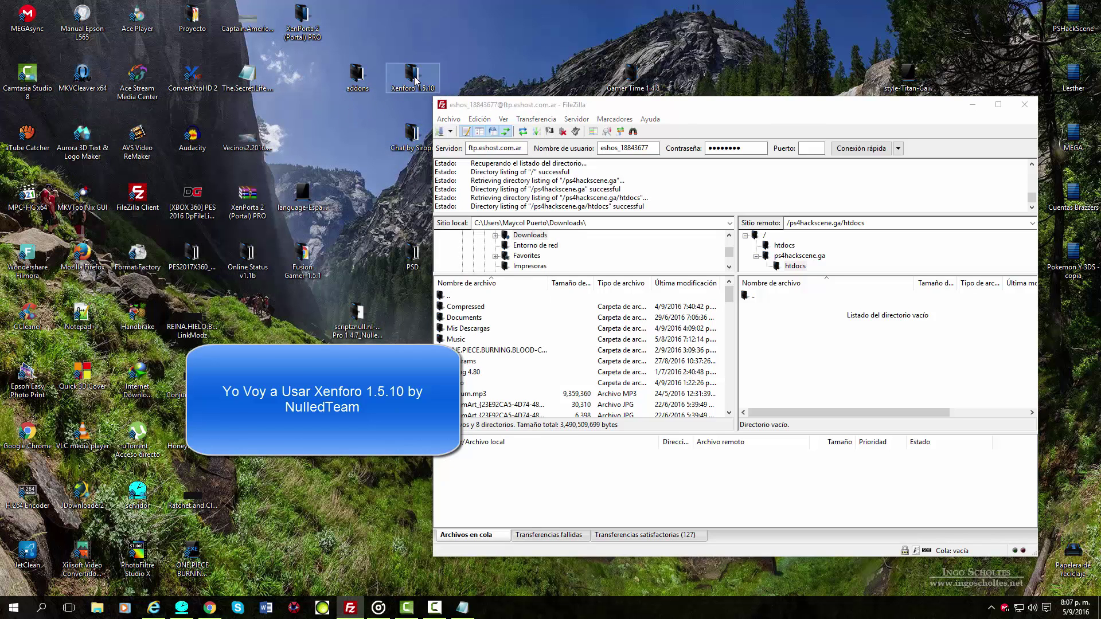
{"action": "double_click", "coordinate": [248, 222]}
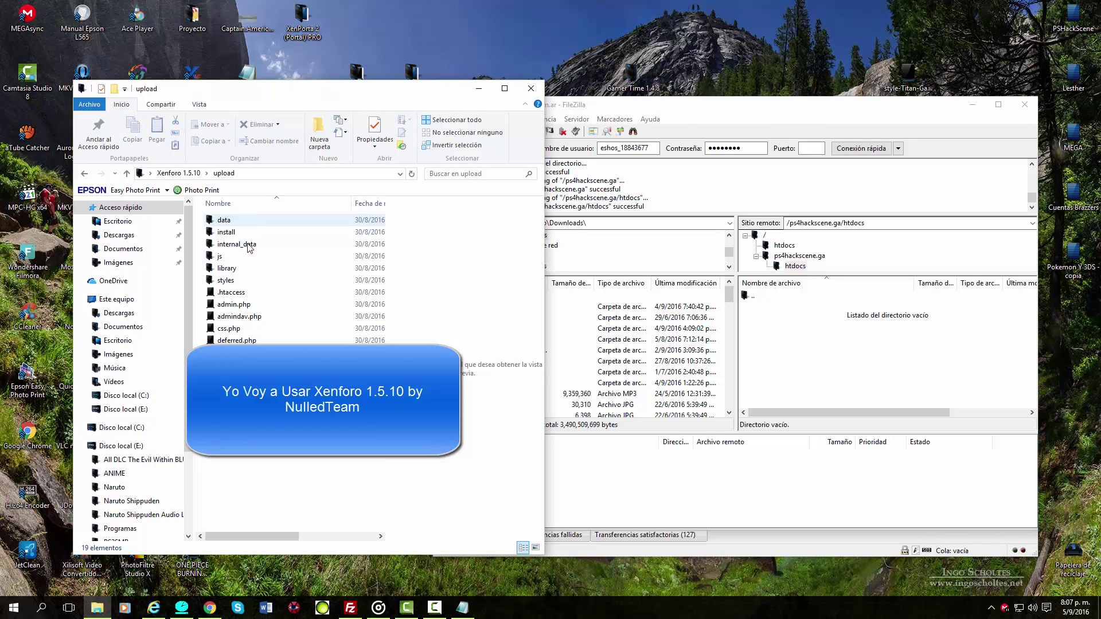
{"action": "left_click_drag", "start_coordinate": [238, 492], "coordinate": [800, 362]}
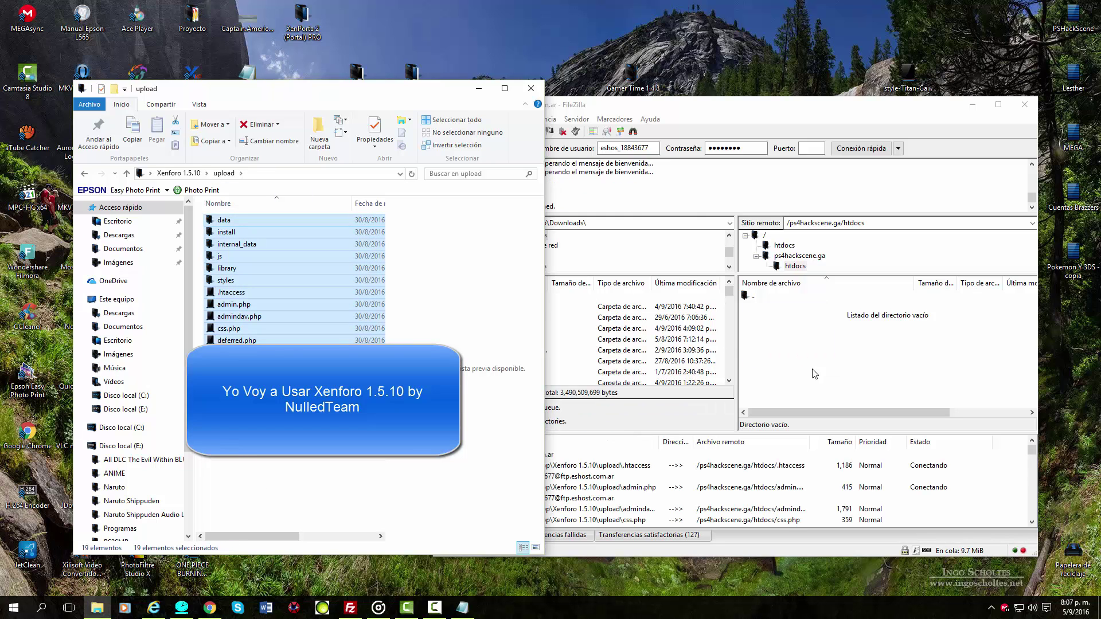
Let the upload finish at 2816 successful transfers and return cPanel to its HOME dashboard.
{"action": "left_click", "coordinate": [479, 88]}
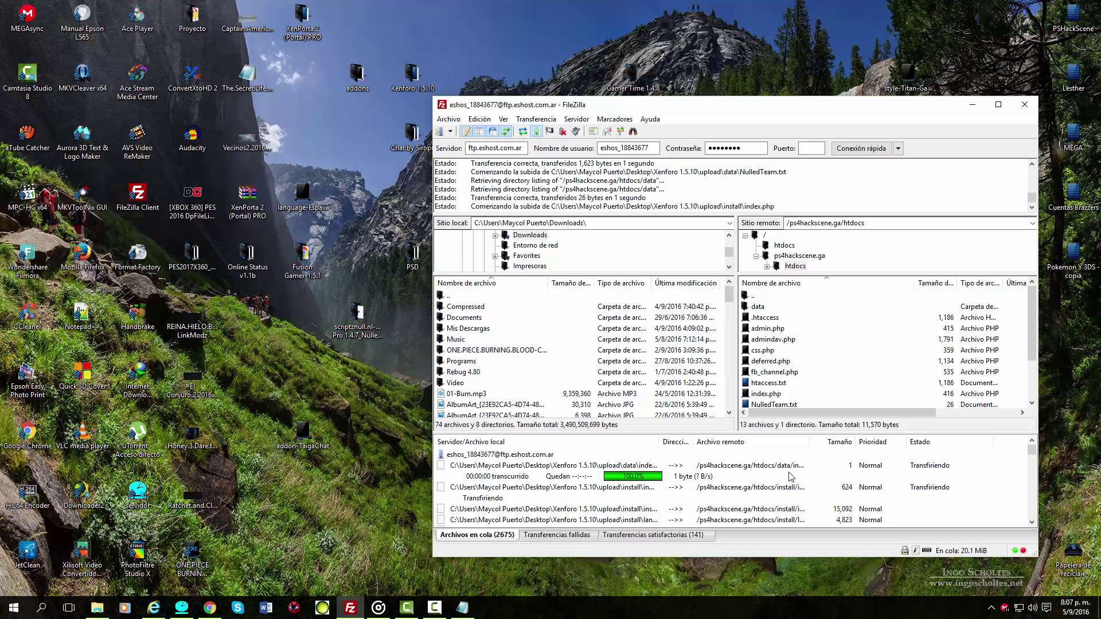
{"action": "left_click", "coordinate": [434, 607]}
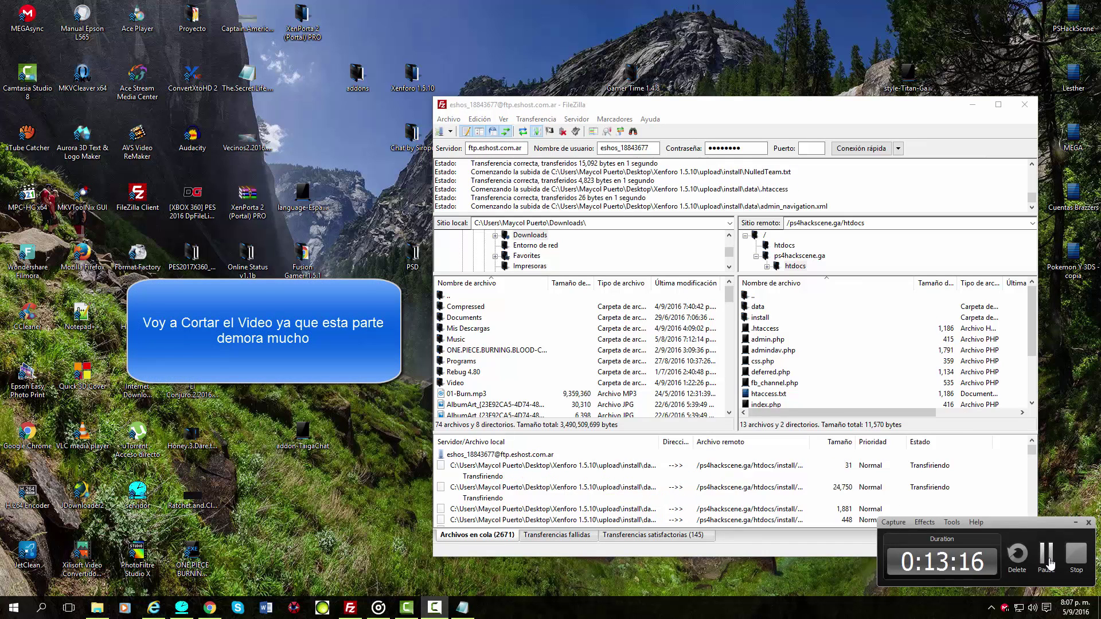
{"action": "left_click", "coordinate": [1046, 555]}
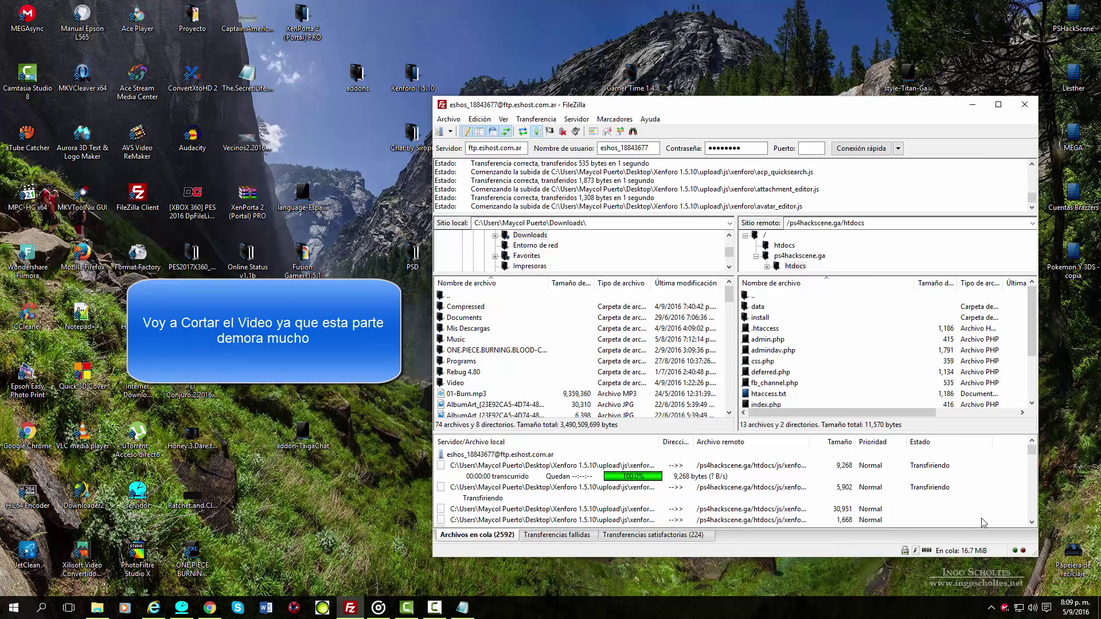
{"action": "left_click", "coordinate": [209, 607]}
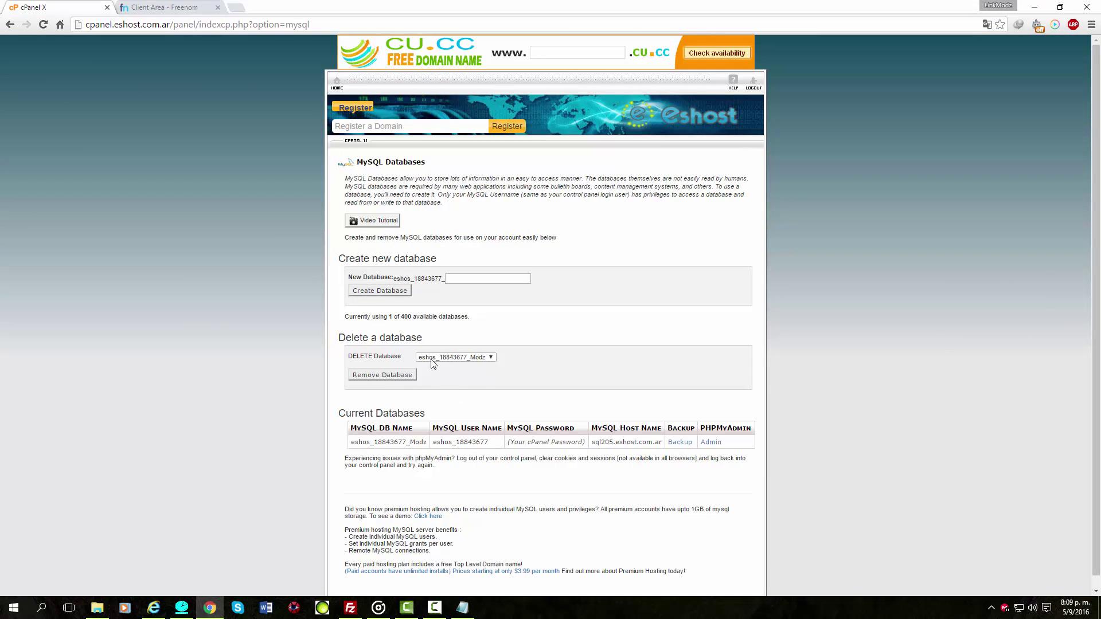
{"action": "left_click", "coordinate": [335, 85]}
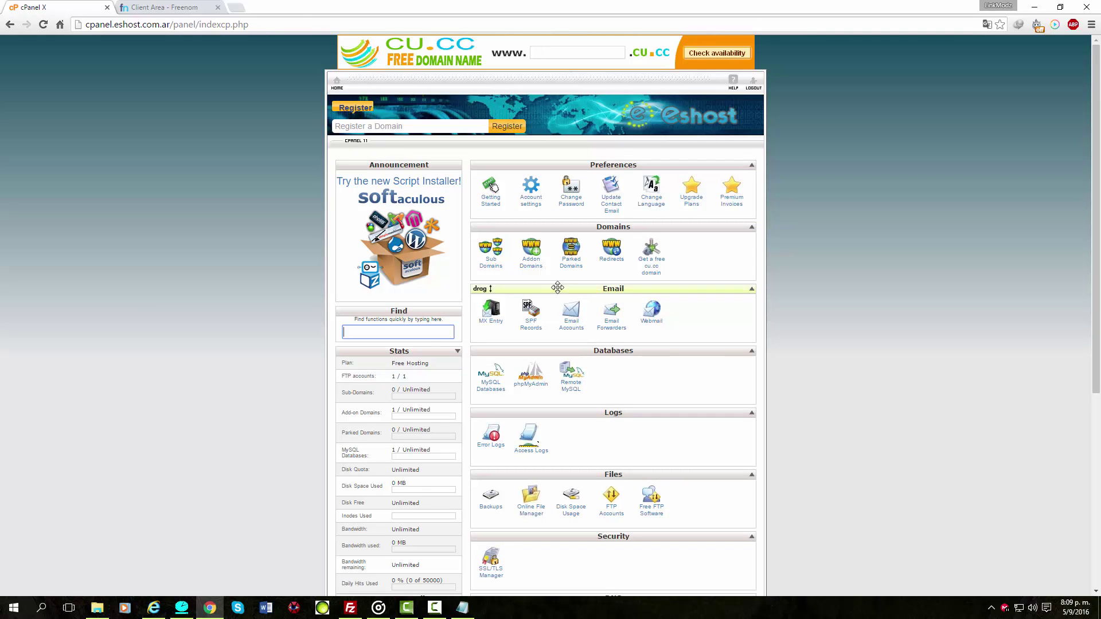
{"action": "left_click", "coordinate": [1034, 7]}
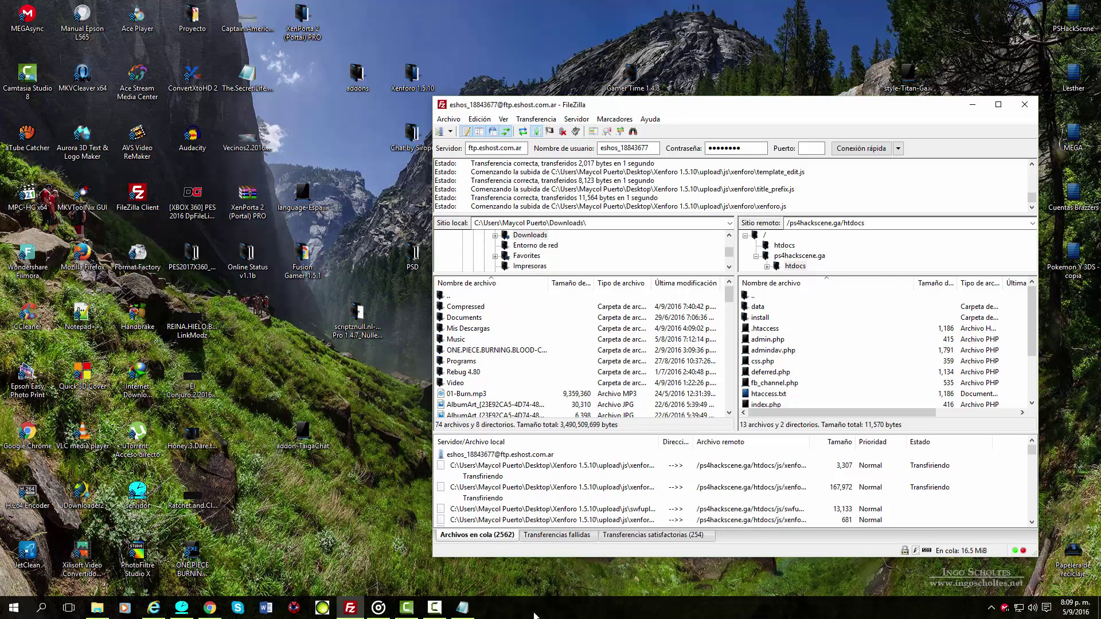
{"action": "left_click", "coordinate": [434, 608]}
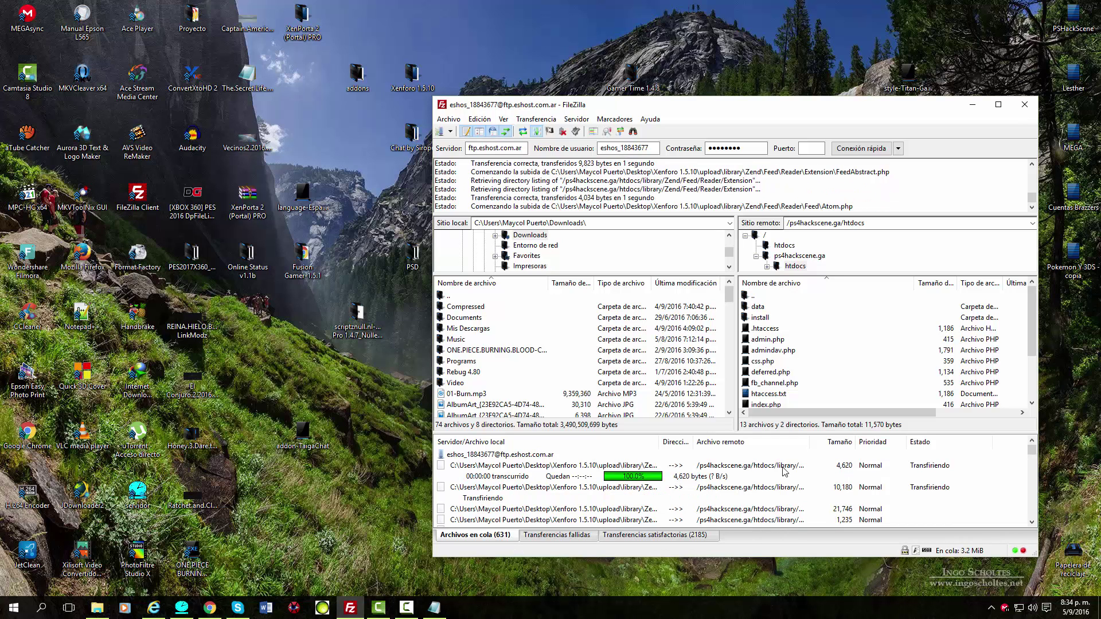
{"action": "left_click", "coordinate": [405, 609]}
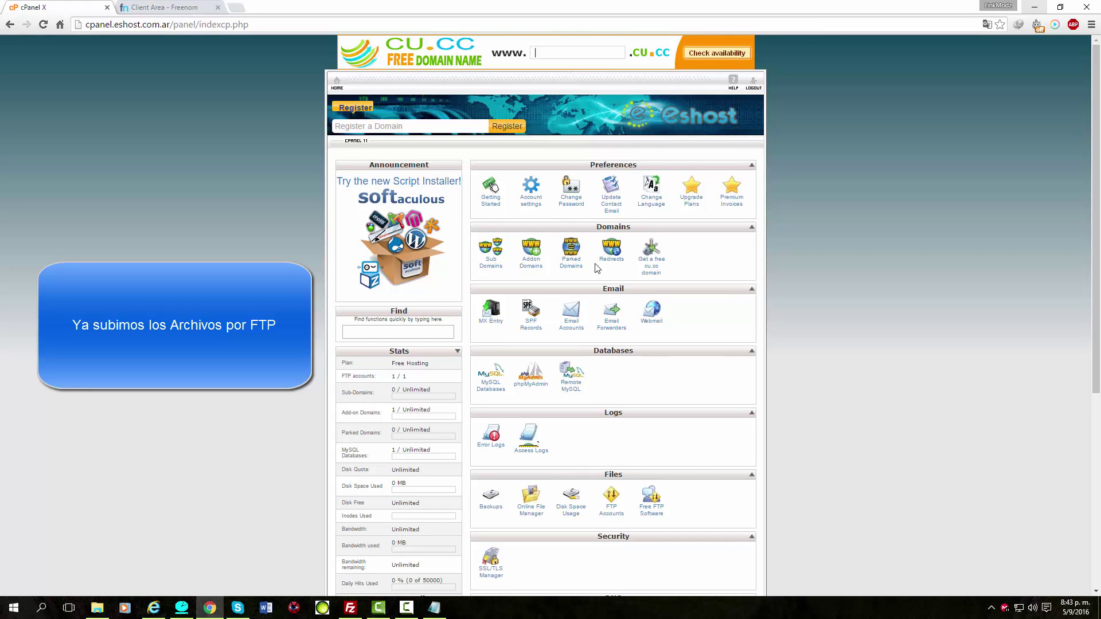
Sign back into Eshost cPanel with the saved hosting username and the account password.
{"action": "left_click", "coordinate": [523, 252]}
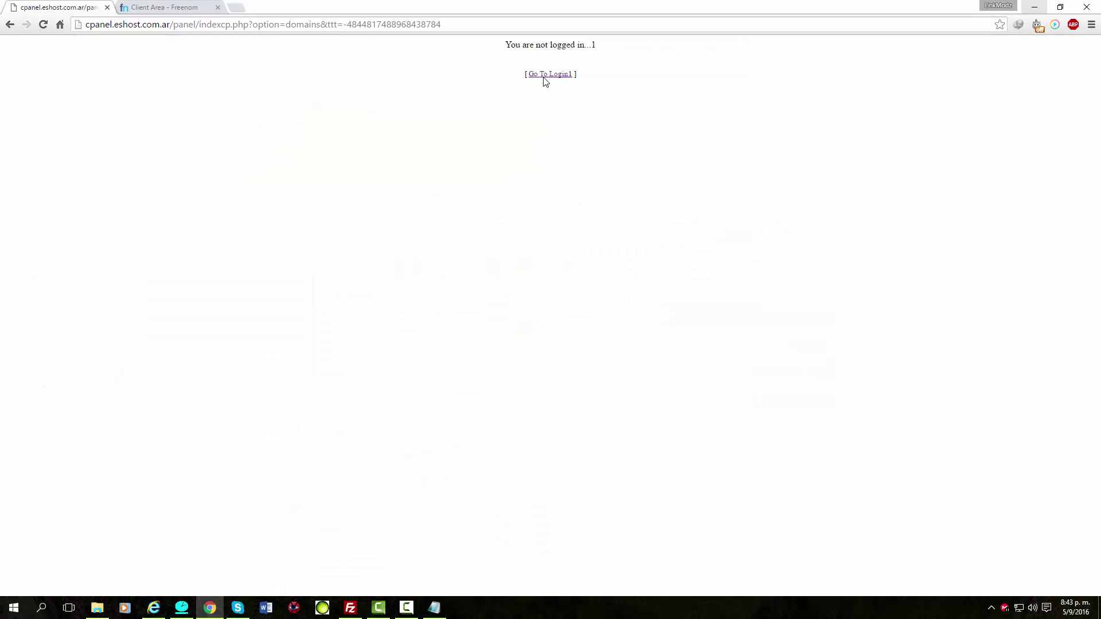
{"action": "left_click", "coordinate": [544, 76]}
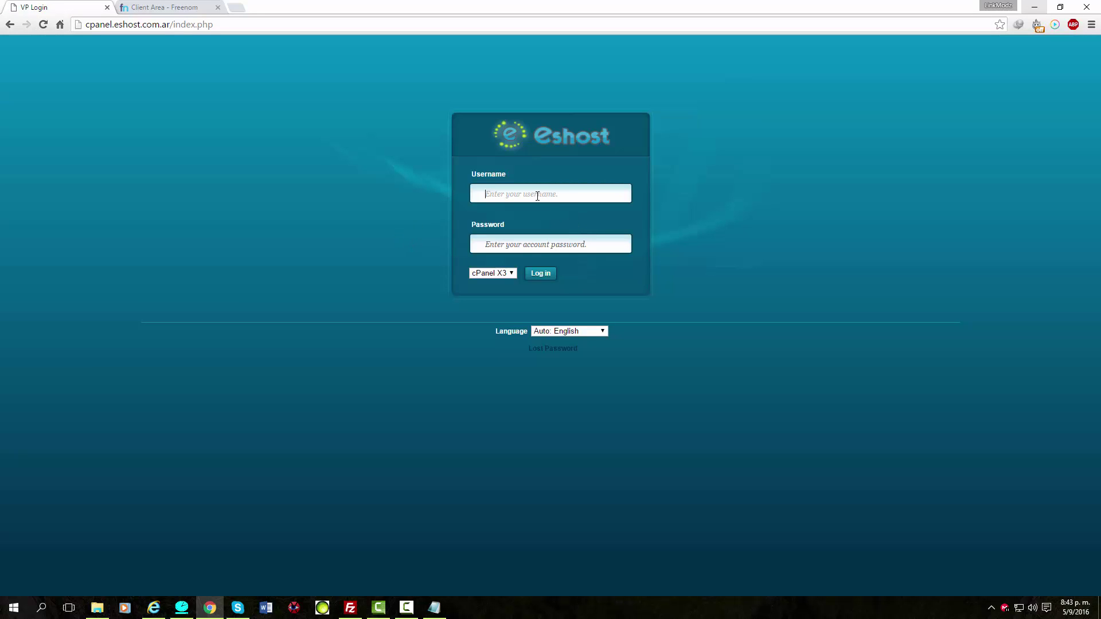
{"action": "left_click", "coordinate": [537, 195]}
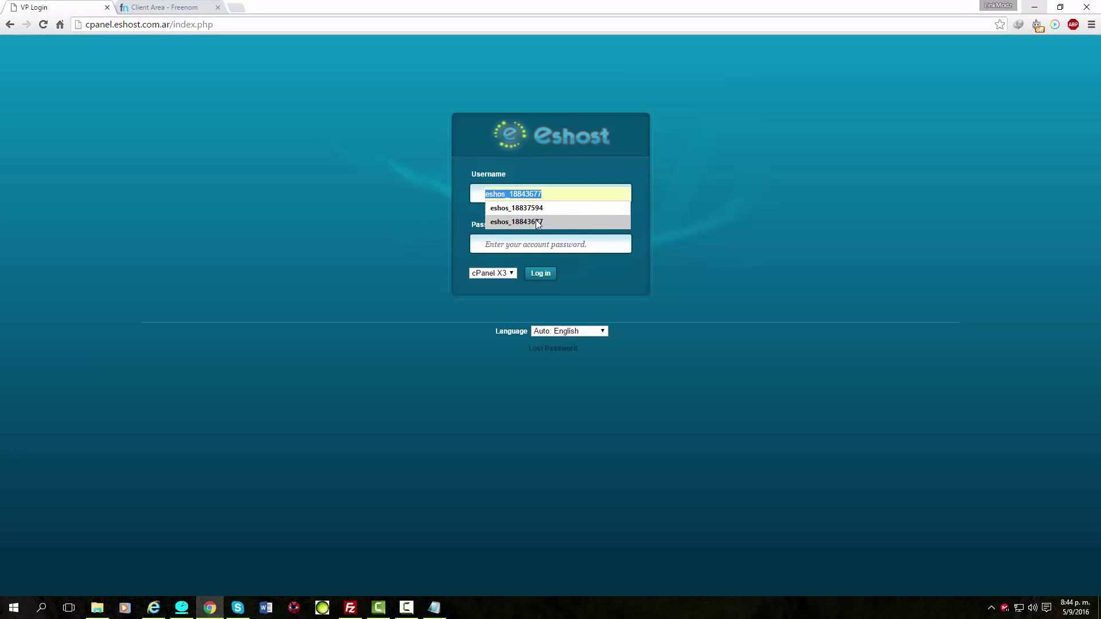
{"action": "left_click", "coordinate": [536, 222]}
{"action": "left_click", "coordinate": [517, 247]}
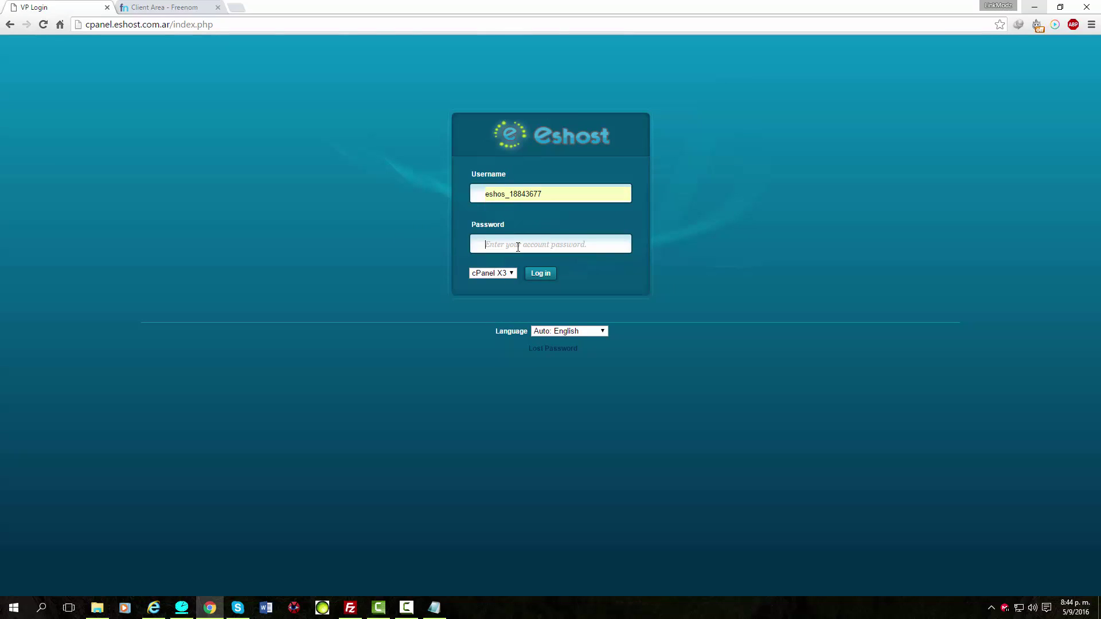
{"action": "type", "text": "a*******"}
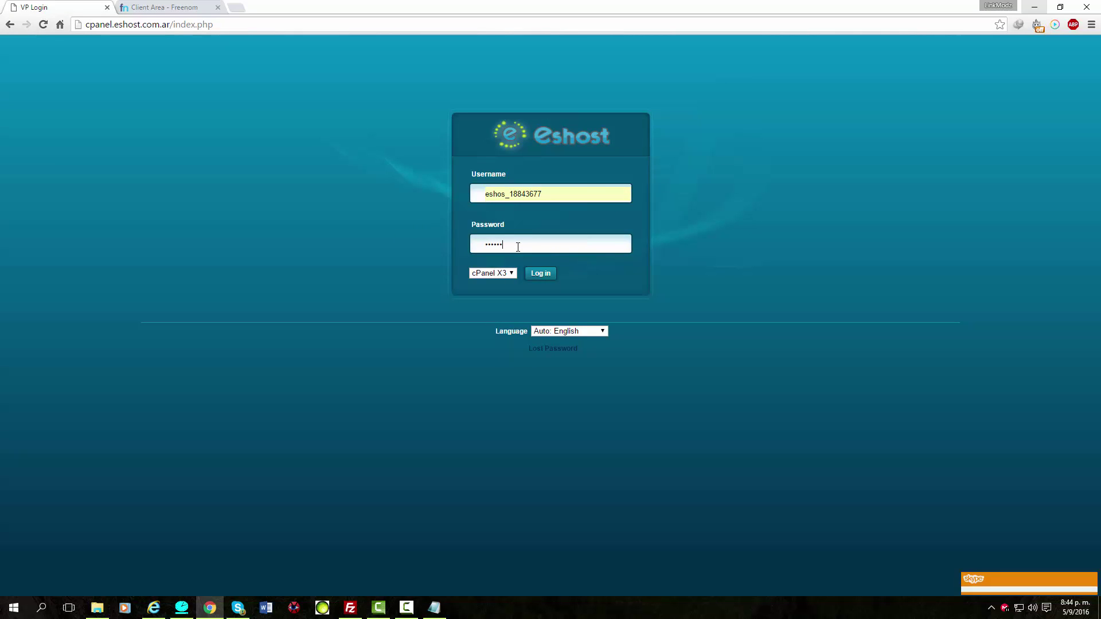
{"action": "key", "text": "Return"}
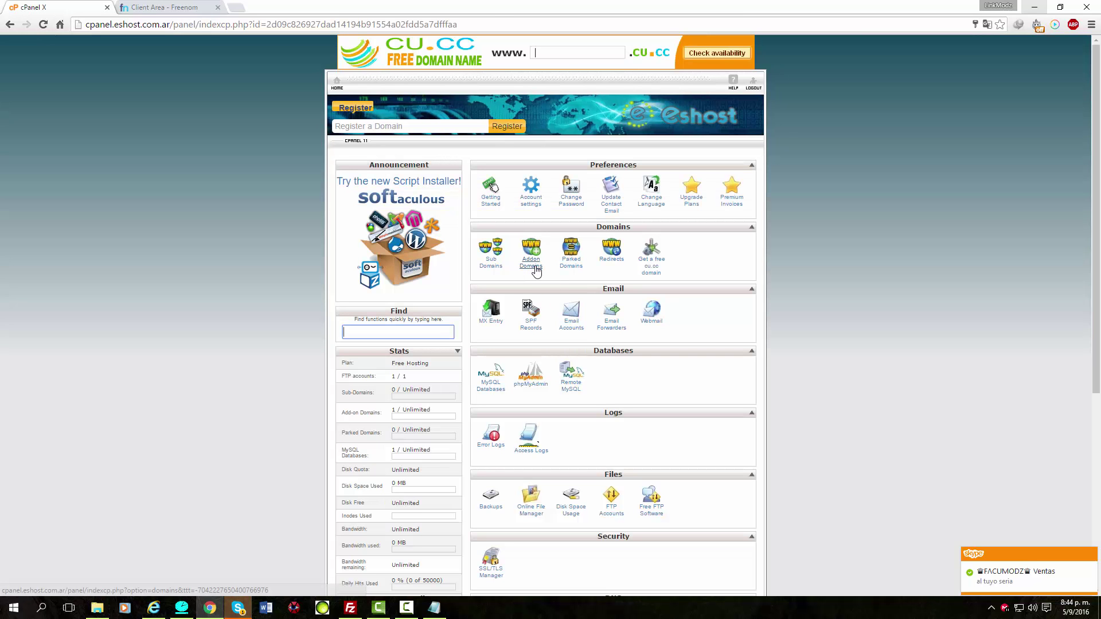
From Addon Domains, open ps4hackscene.ga in a new tab to reach the XenForo 1.5.10 installer.
{"action": "left_click", "coordinate": [533, 263]}
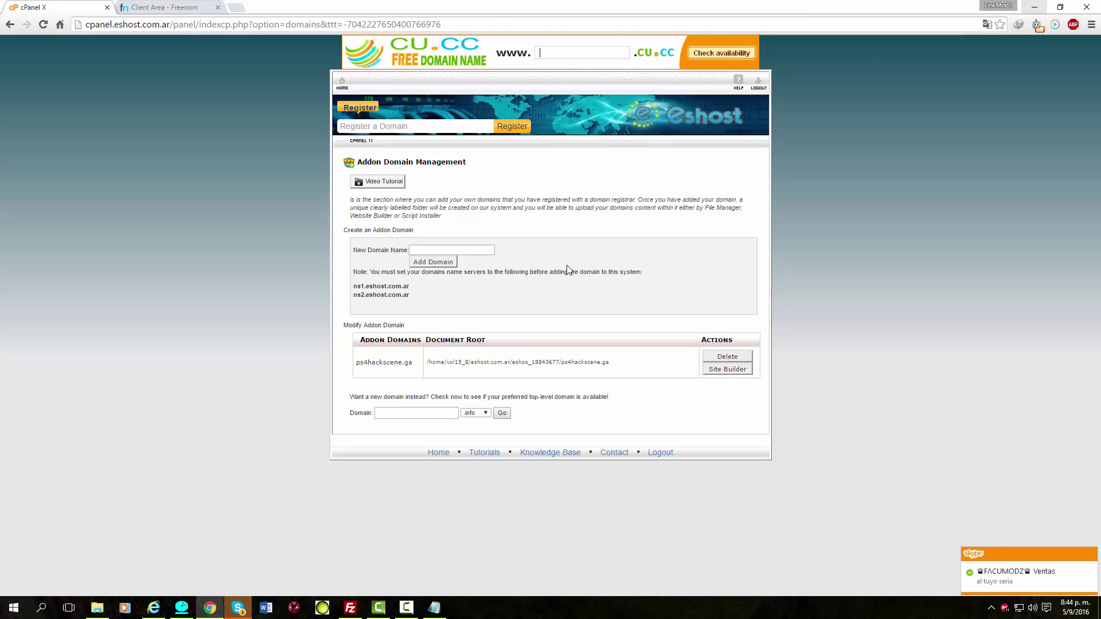
{"action": "mouse_move", "coordinate": [354, 366]}
{"action": "left_mouse_down"}
{"action": "mouse_move", "coordinate": [361, 341]}
{"action": "mouse_move", "coordinate": [364, 368]}
{"action": "left_mouse_up"}
{"action": "left_click", "coordinate": [402, 363]}
{"action": "right_click", "coordinate": [361, 366]}
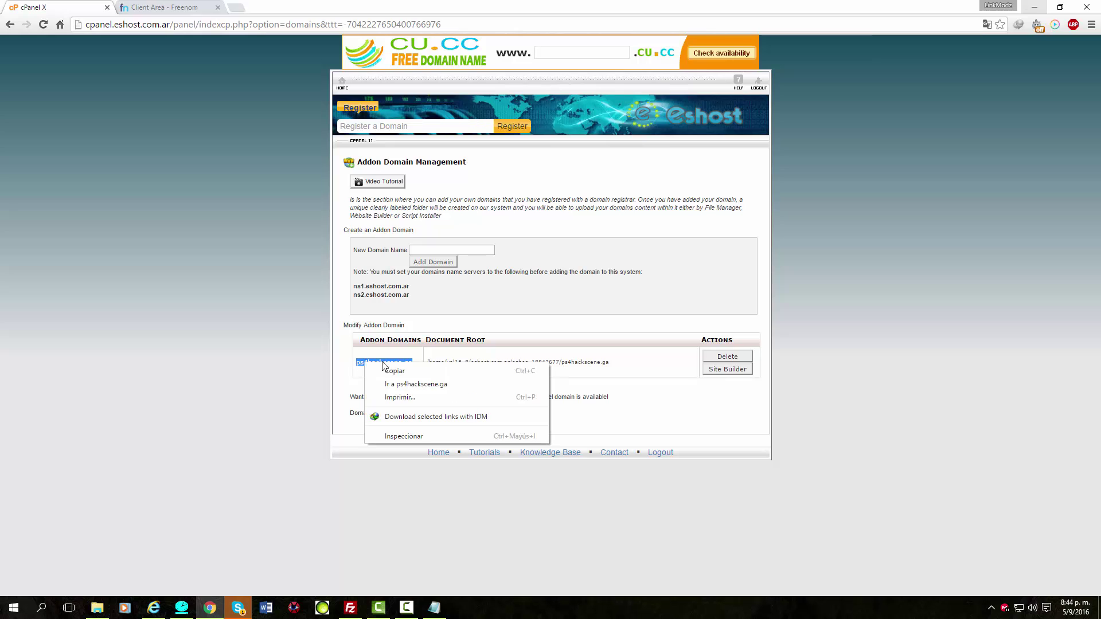
{"action": "left_click", "coordinate": [418, 382]}
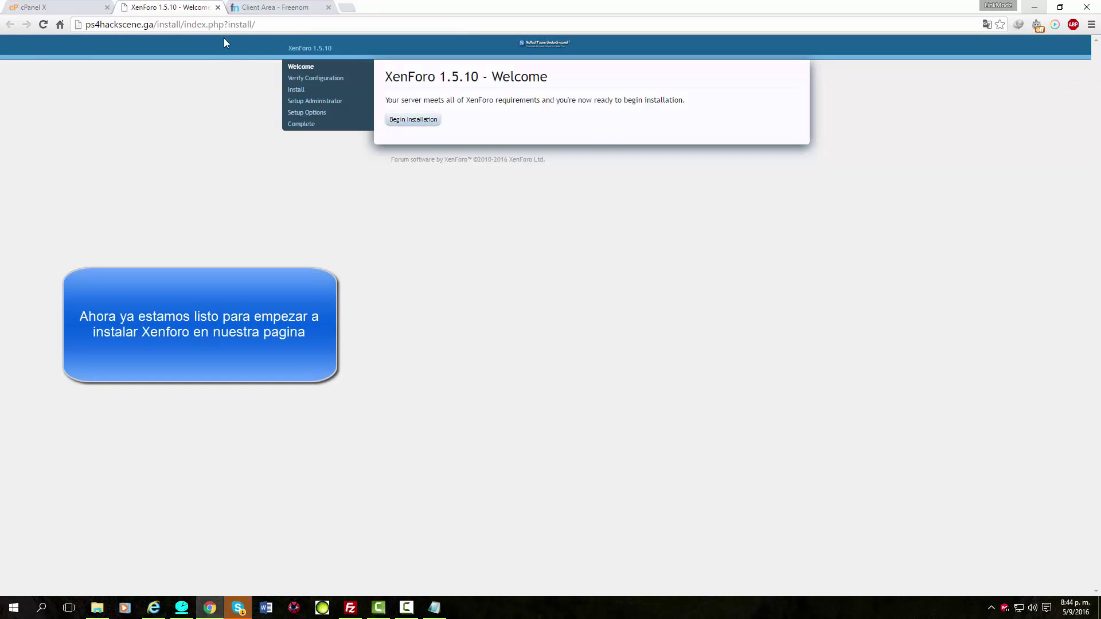
Open cPanel's MySQL Databases page, then Begin Installation in the XenForo installer tab.
{"action": "left_click", "coordinate": [406, 608]}
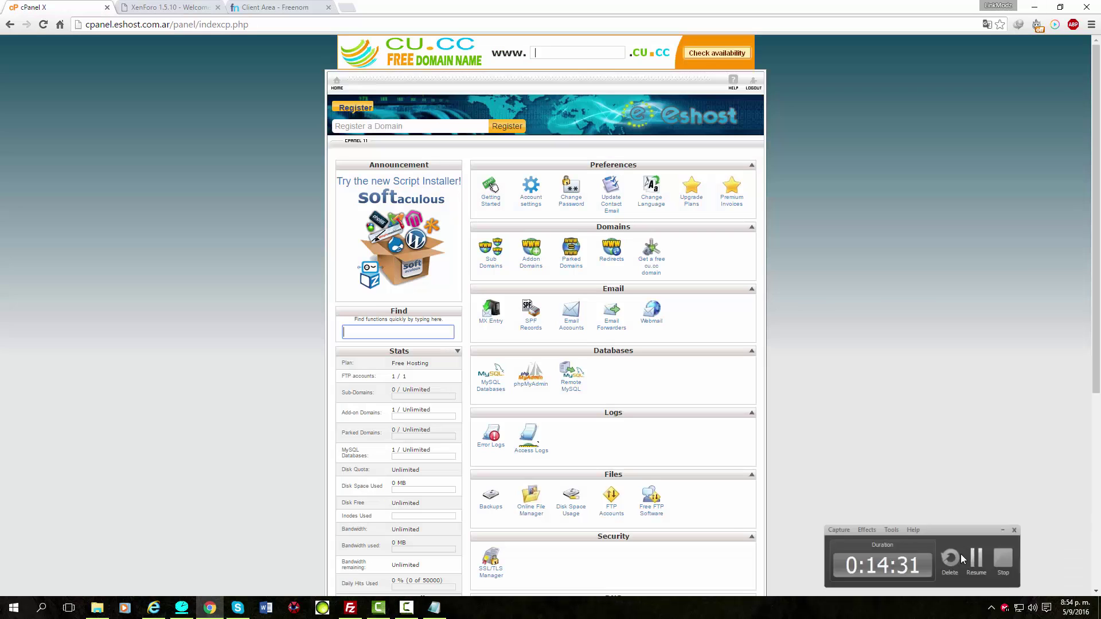
{"action": "scroll", "coordinate": [145, 468], "scroll_direction": "down", "scroll_amount": 4}
{"action": "scroll", "coordinate": [146, 468], "scroll_direction": "up", "scroll_amount": 4}
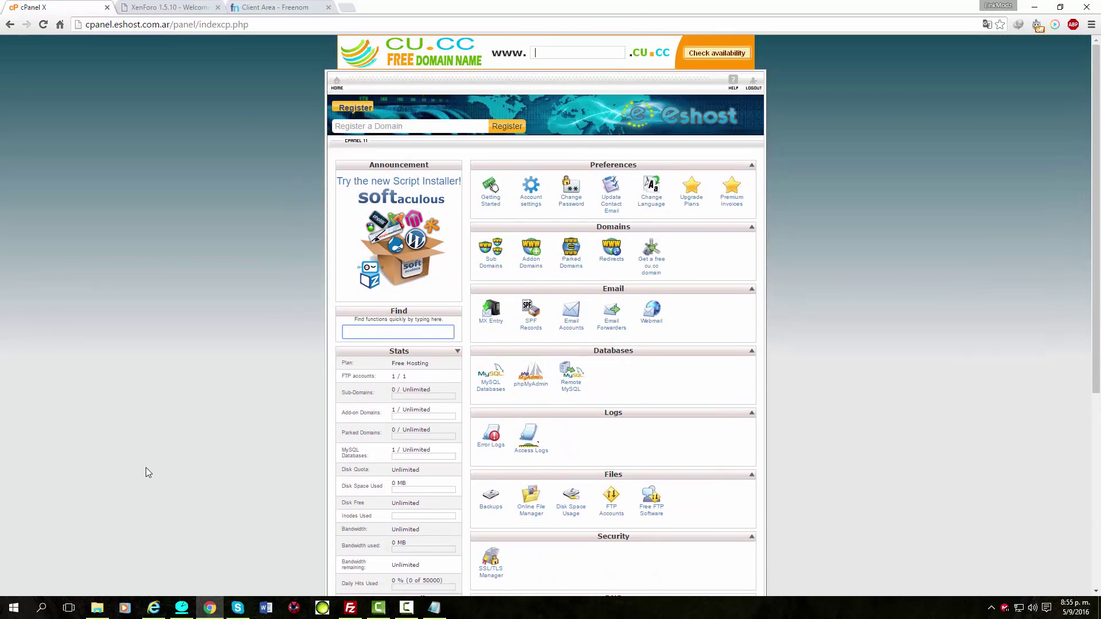
{"action": "left_click", "coordinate": [489, 392]}
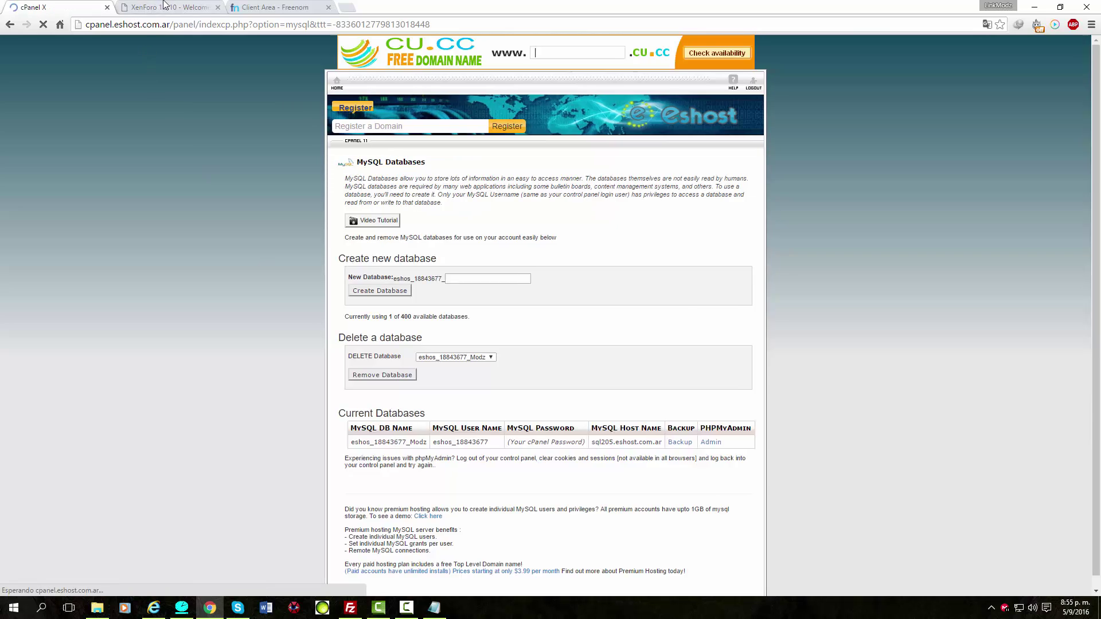
{"action": "left_click", "coordinate": [169, 7]}
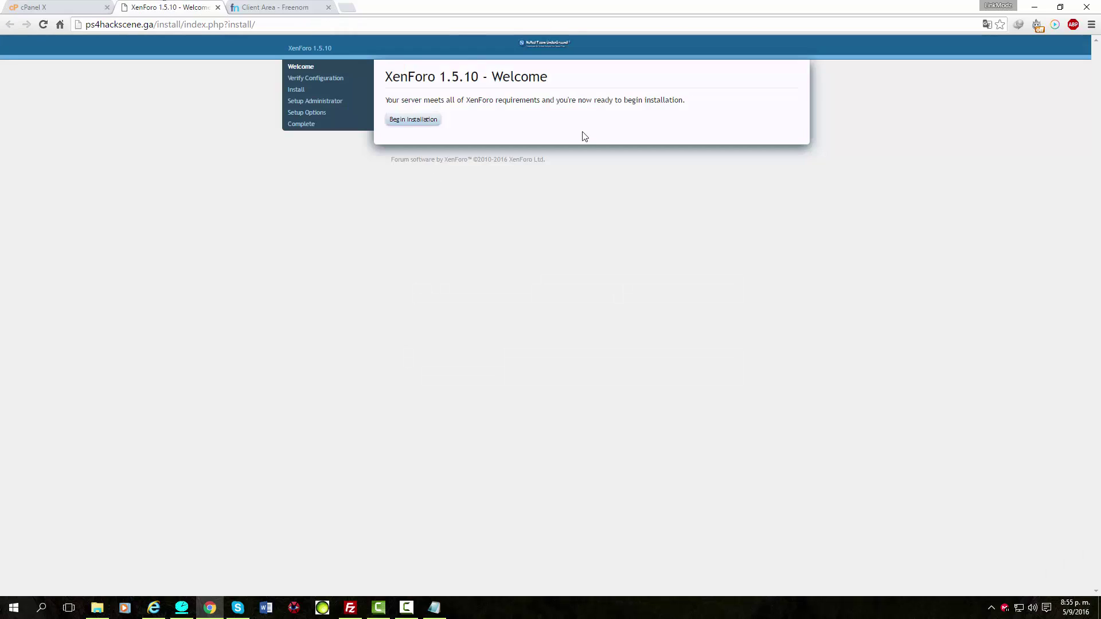
{"action": "left_click", "coordinate": [414, 120]}
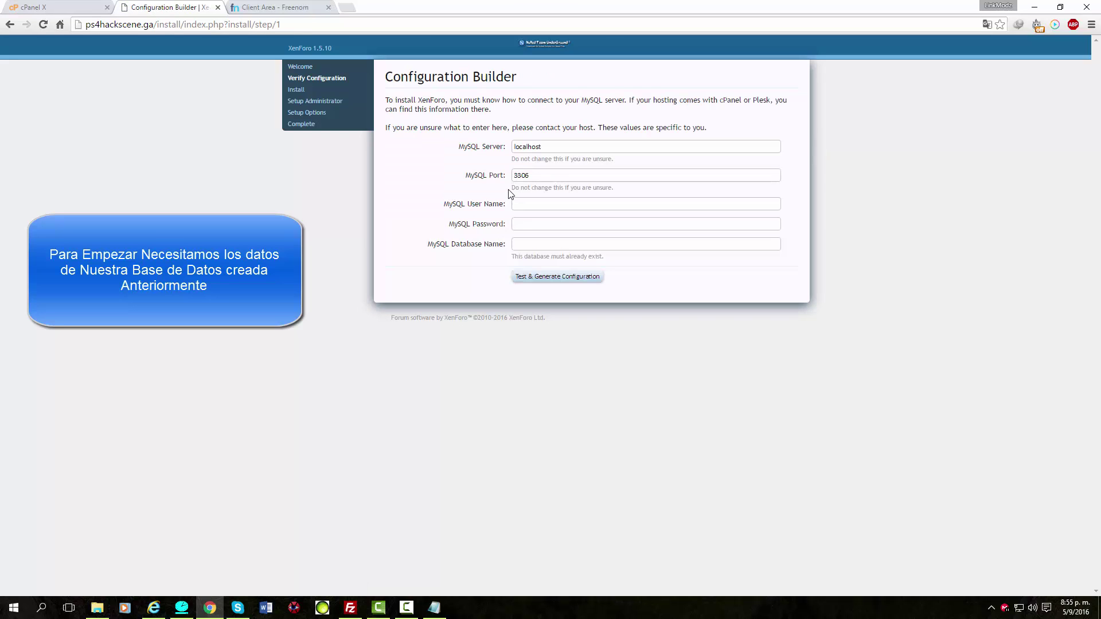
Replace localhost with the MySQL host name sql205.eshost.com.ar copied from cPanel.
{"action": "left_click", "coordinate": [74, 7]}
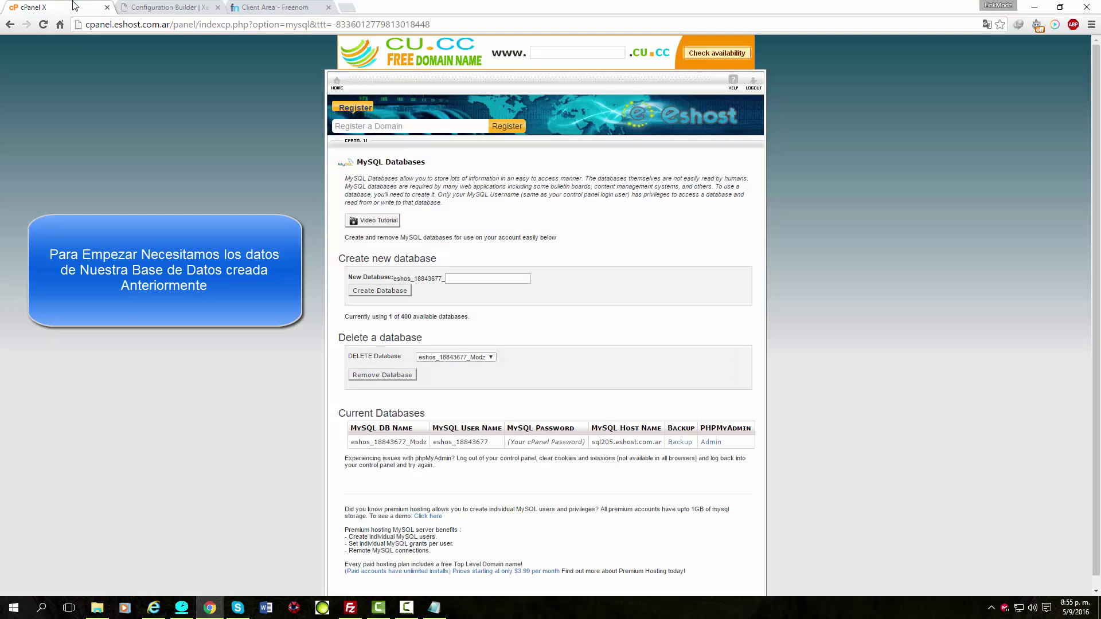
{"action": "scroll", "coordinate": [601, 424], "scroll_direction": "down", "scroll_amount": 1}
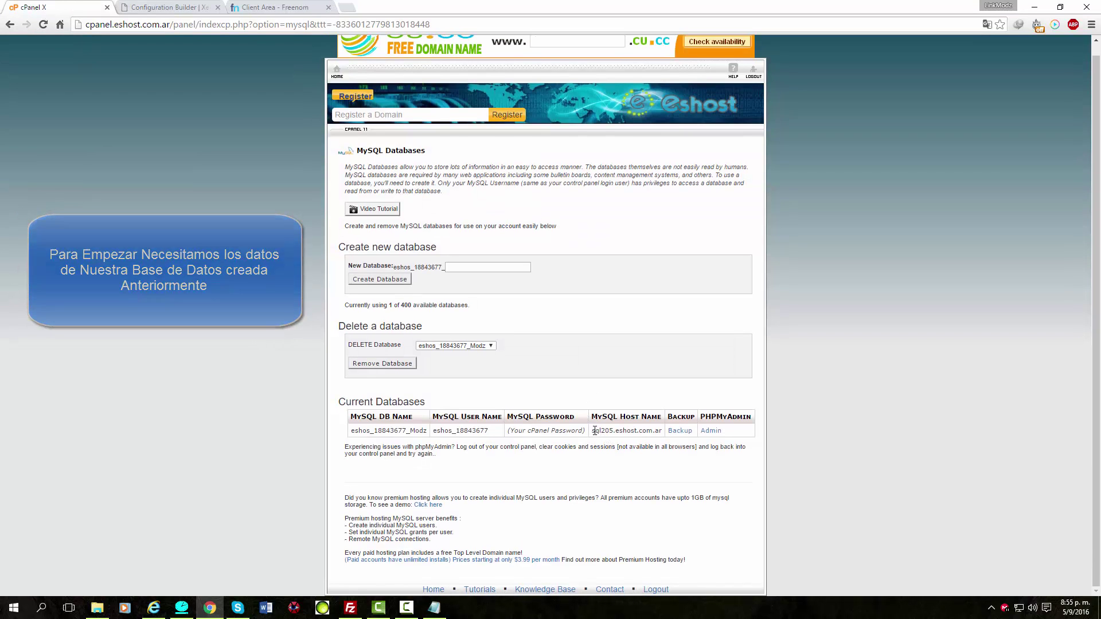
{"action": "left_click_drag", "start_coordinate": [594, 431], "coordinate": [659, 432]}
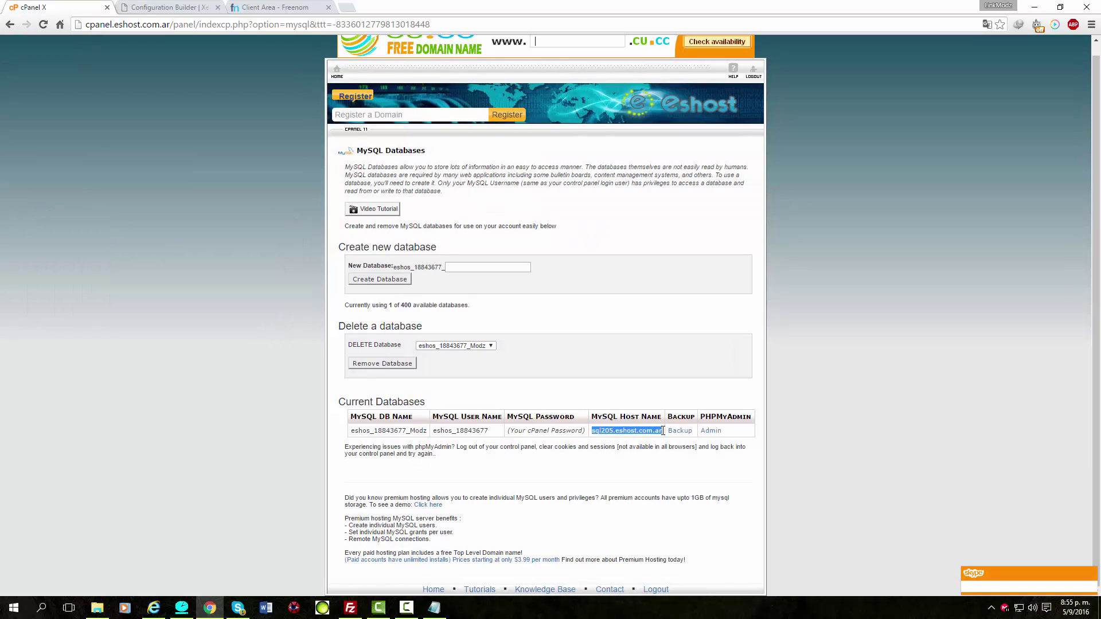
{"action": "right_click", "coordinate": [659, 431]}
{"action": "left_click", "coordinate": [688, 439]}
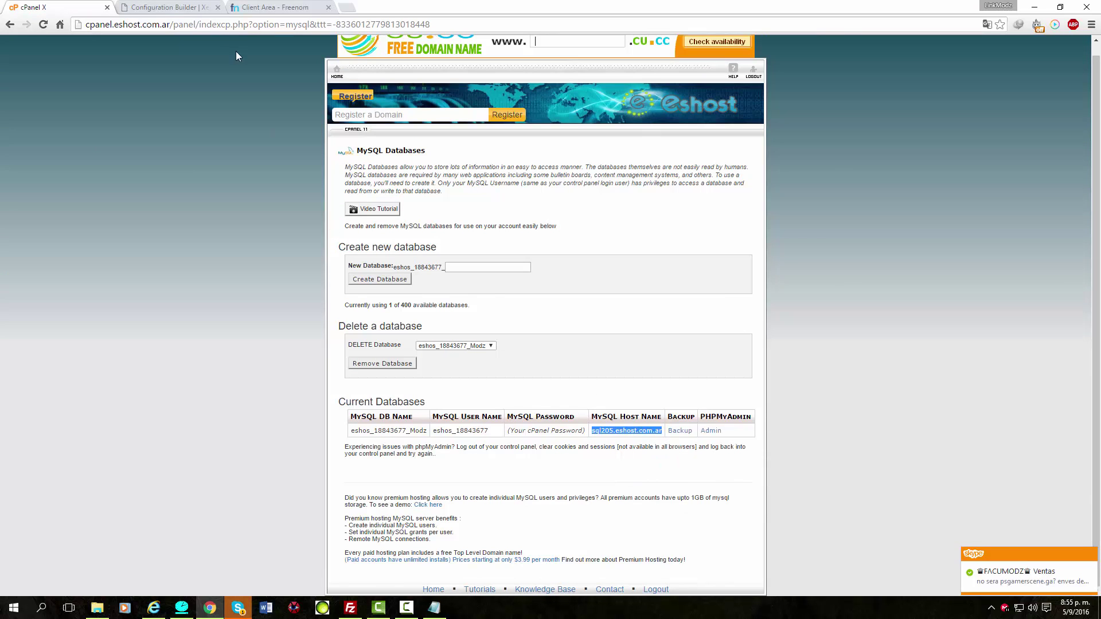
{"action": "left_click", "coordinate": [278, 7]}
{"action": "left_click", "coordinate": [167, 7]}
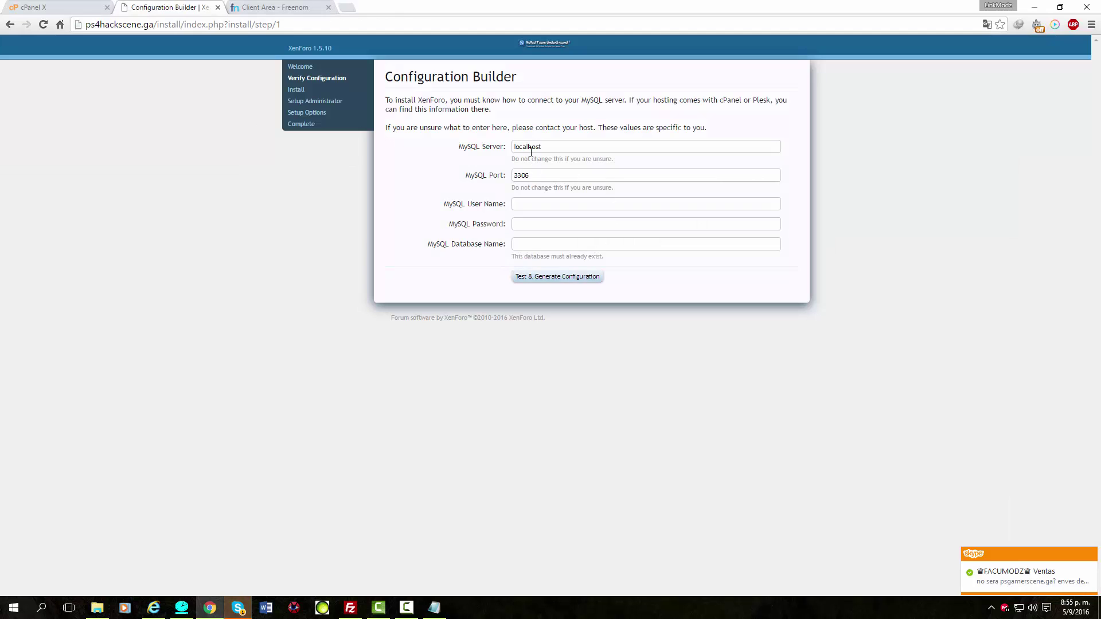
{"action": "left_click_drag", "start_coordinate": [544, 147], "coordinate": [463, 150]}
{"action": "key", "text": "ctrl+v"}
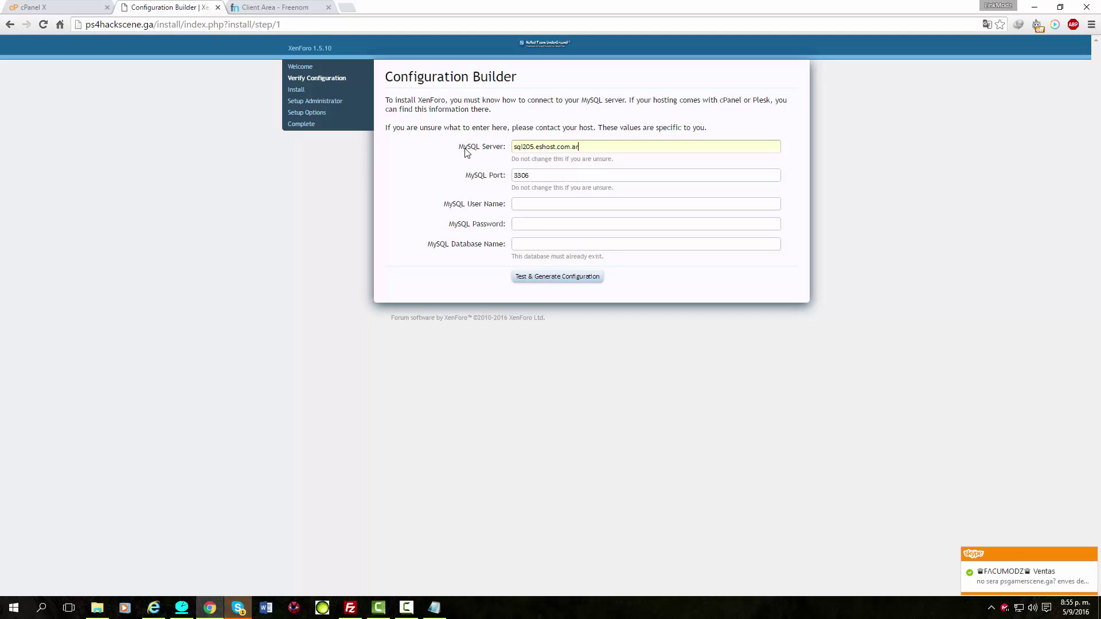
Copy the MySQL user name into the User Name field, removing its leading space.
{"action": "left_click", "coordinate": [75, 7]}
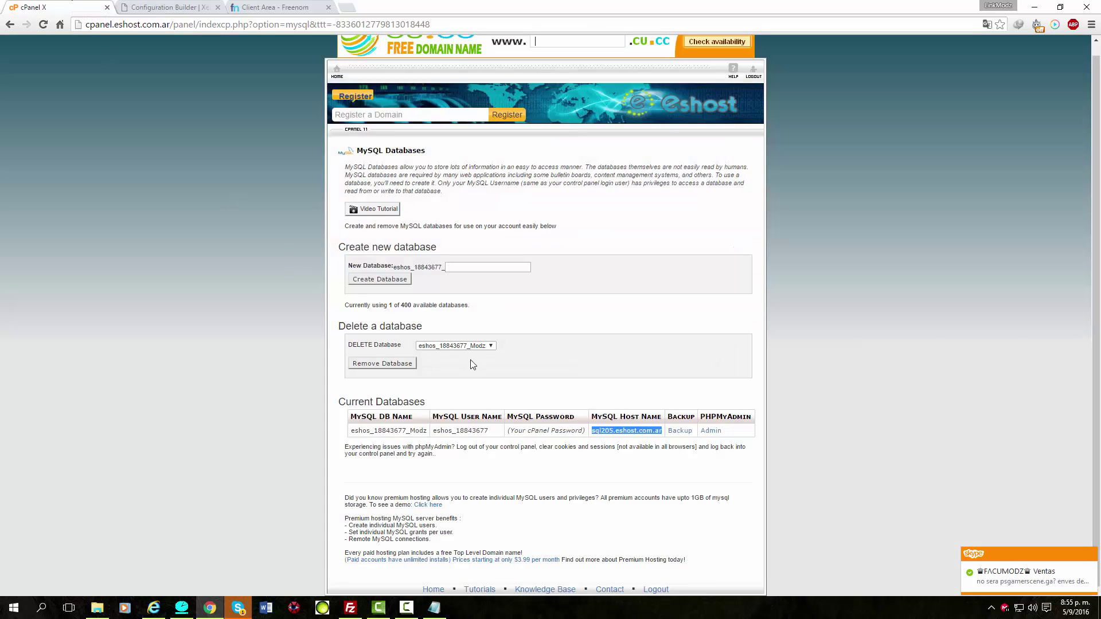
{"action": "left_click_drag", "start_coordinate": [492, 430], "coordinate": [432, 436]}
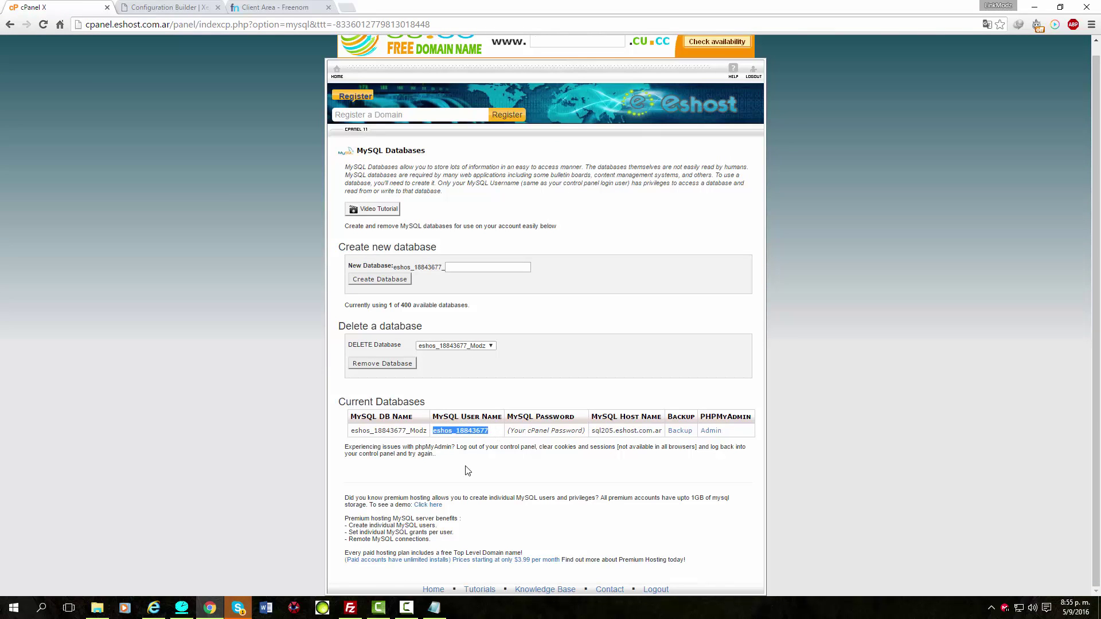
{"action": "left_click", "coordinate": [166, 7]}
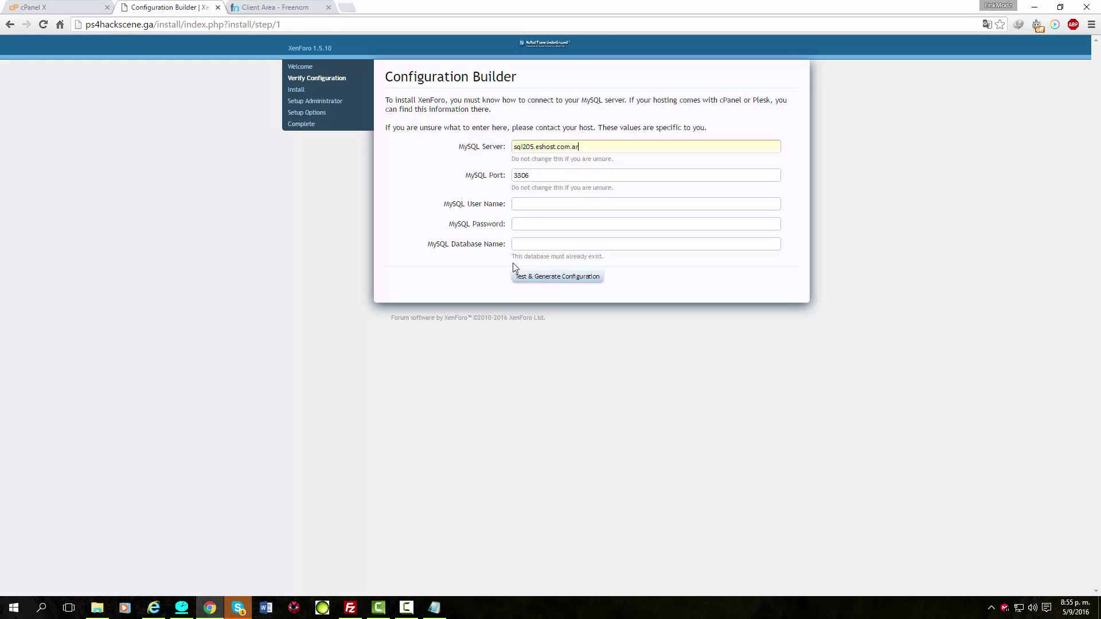
{"action": "left_click", "coordinate": [525, 202]}
{"action": "key", "text": "ctrl+v"}
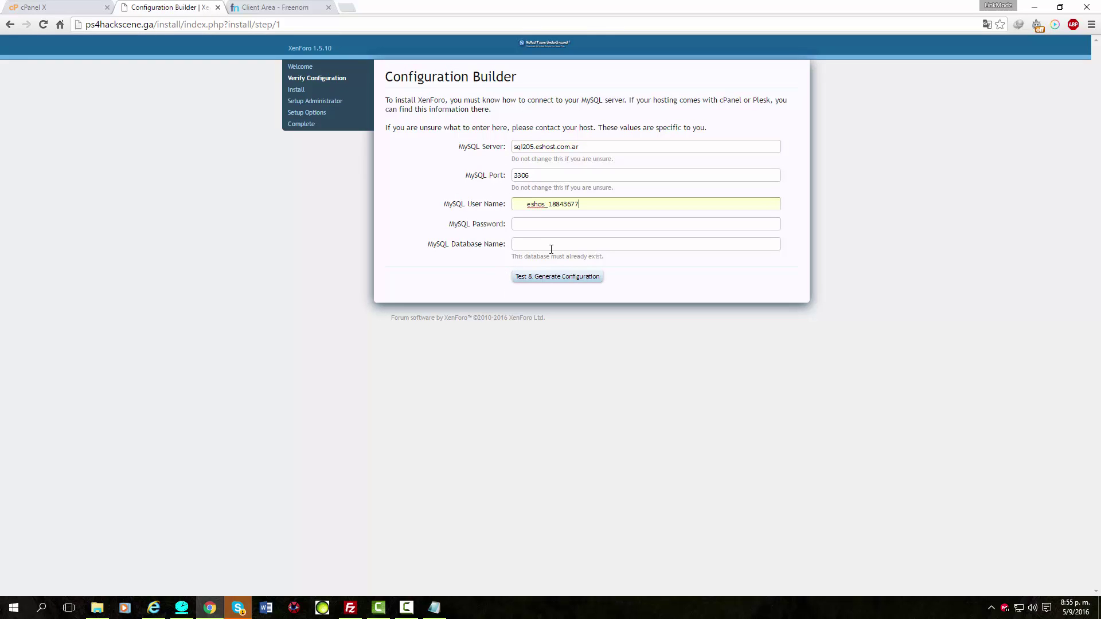
{"action": "left_click", "coordinate": [525, 204]}
{"action": "key", "text": "BackSpace"}
Paste the database name, enter the MySQL password, and test and generate the configuration.
{"action": "left_click", "coordinate": [518, 240]}
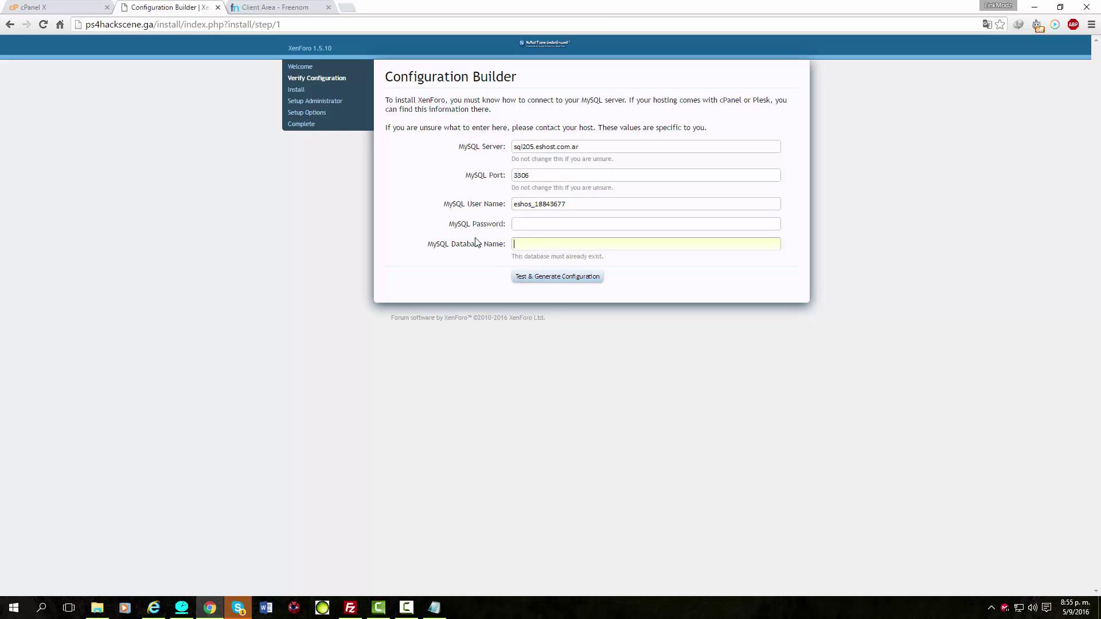
{"action": "left_click", "coordinate": [75, 7]}
{"action": "left_click", "coordinate": [421, 430]}
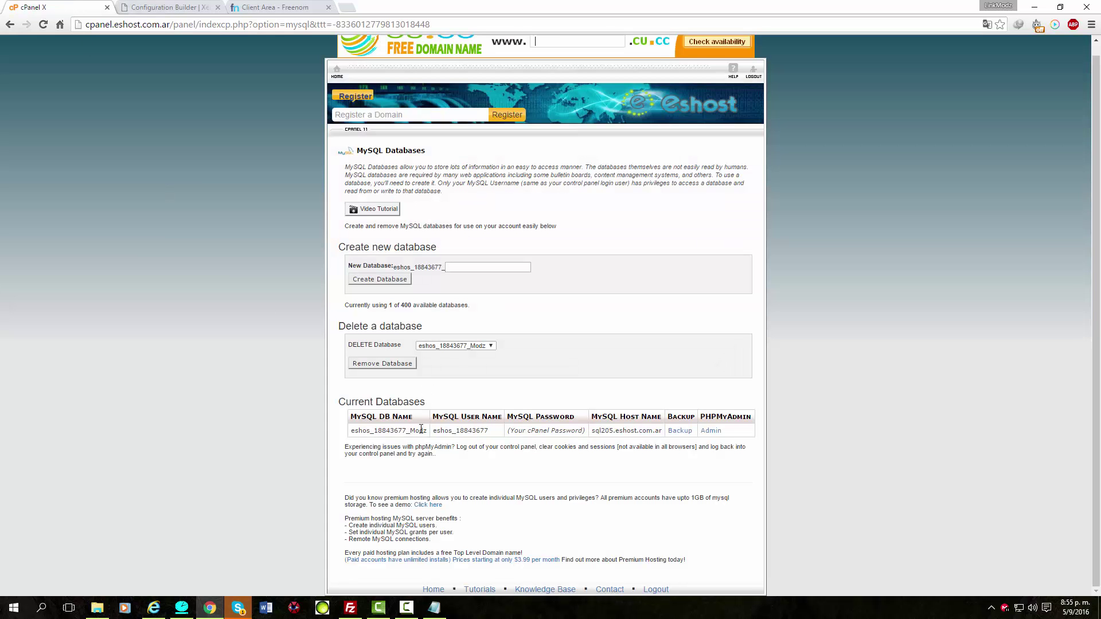
{"action": "left_click_drag", "start_coordinate": [415, 430], "coordinate": [351, 431]}
{"action": "left_click", "coordinate": [160, 8]}
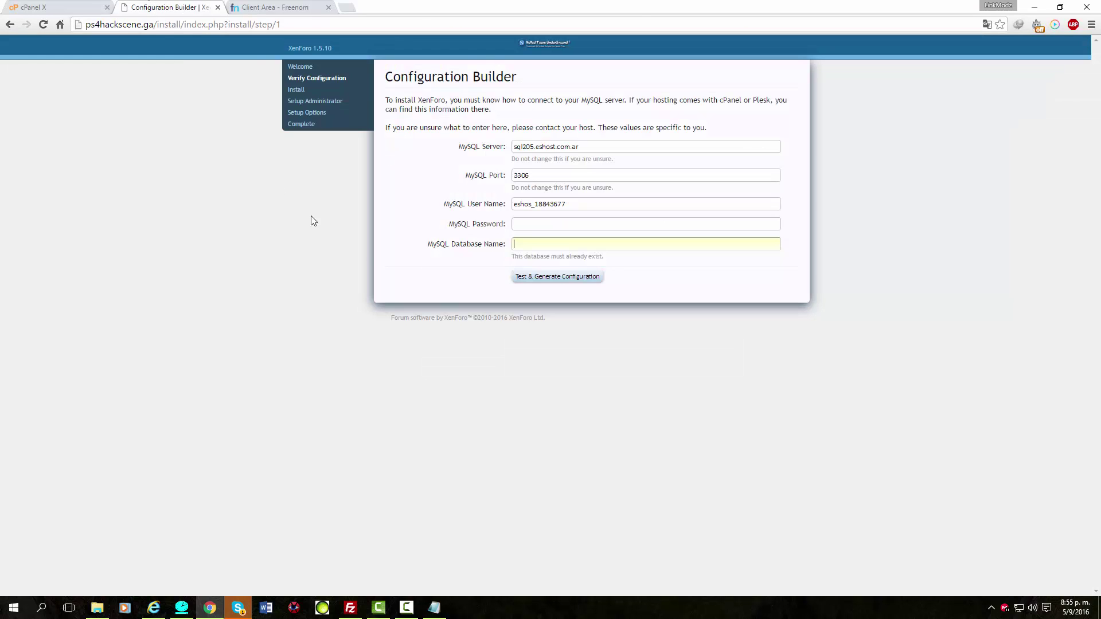
{"action": "left_click", "coordinate": [533, 245]}
{"action": "key", "text": "ctrl+v"}
{"action": "left_click", "coordinate": [526, 223]}
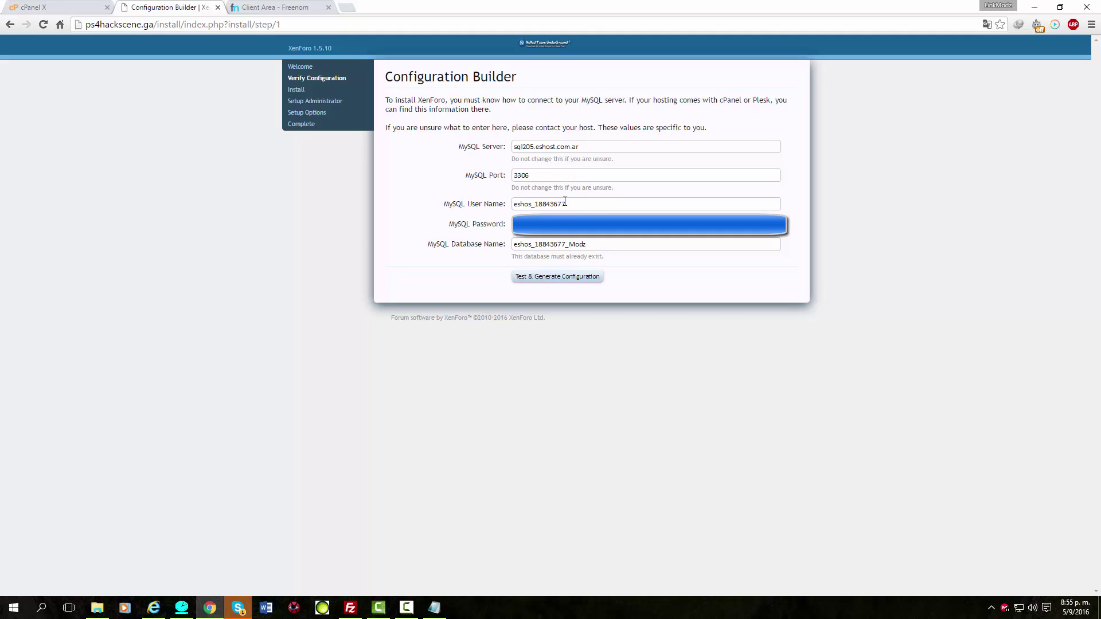
{"action": "left_click", "coordinate": [551, 283]}
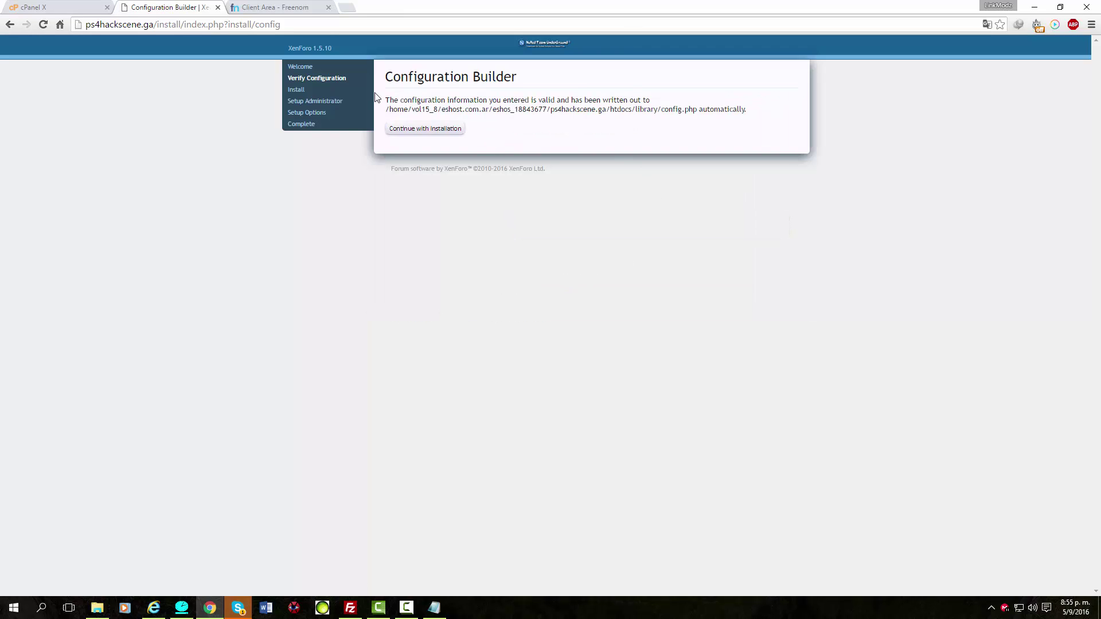
Continue with installation and begin installing from the Verify Configuration page.
{"action": "left_click_drag", "start_coordinate": [385, 99], "coordinate": [781, 116]}
{"action": "left_click", "coordinate": [714, 147]}
{"action": "left_click", "coordinate": [428, 129]}
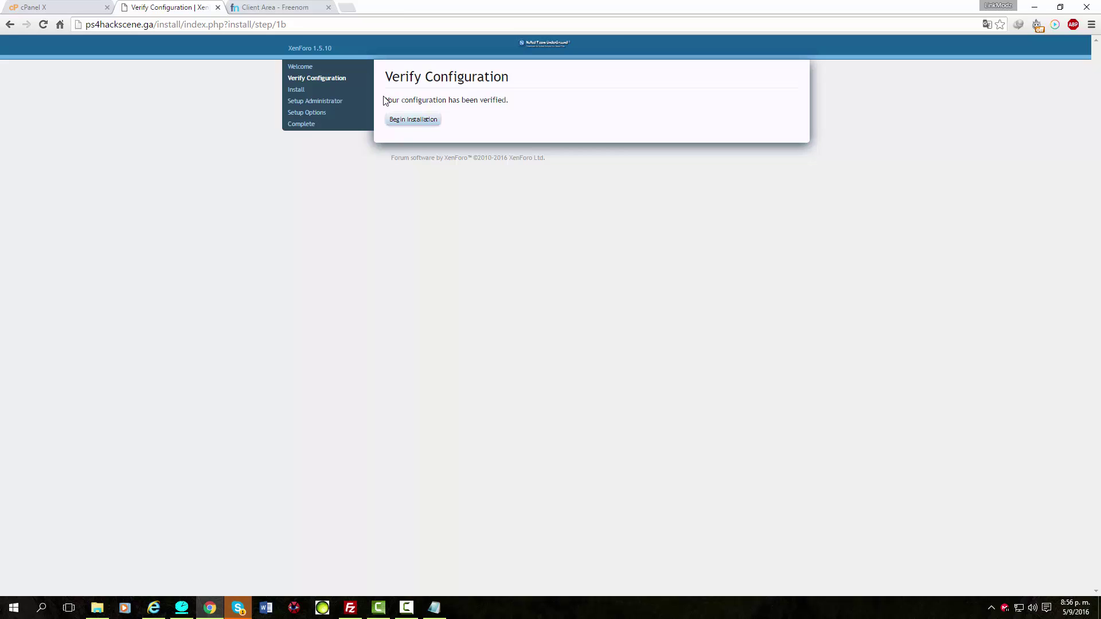
{"action": "left_click_drag", "start_coordinate": [384, 100], "coordinate": [531, 98]}
{"action": "left_click", "coordinate": [542, 103]}
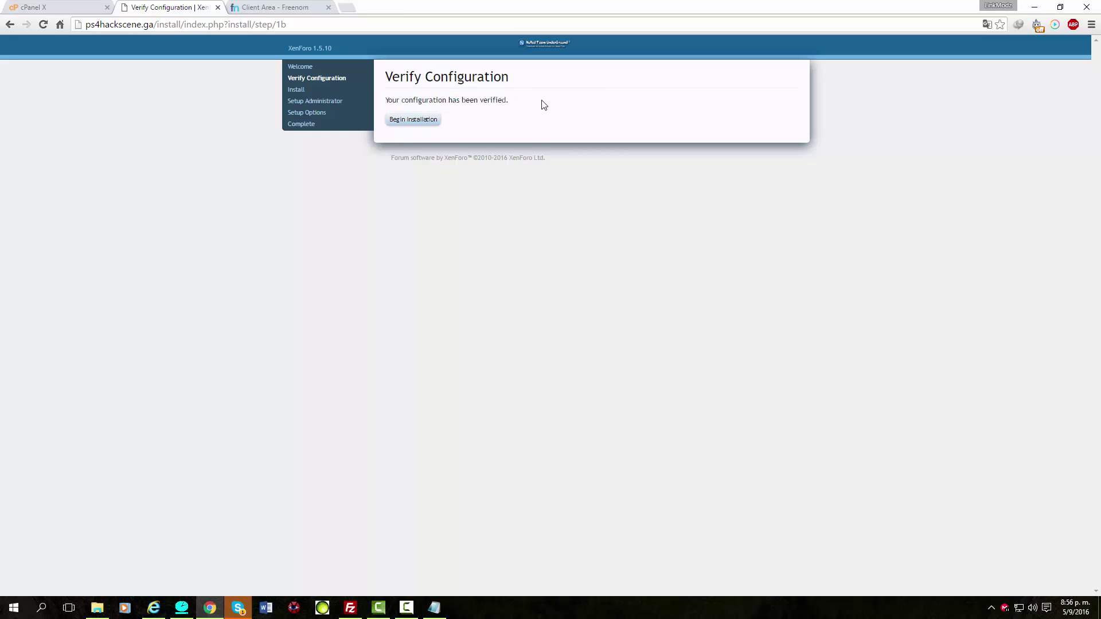
{"action": "left_click", "coordinate": [407, 121]}
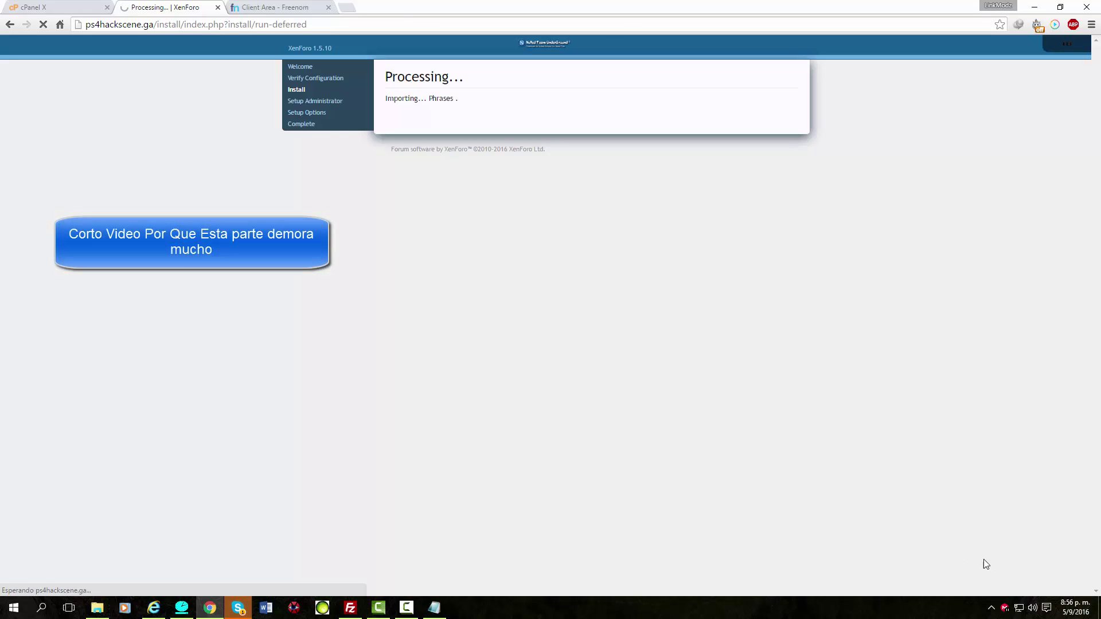
{"action": "left_click", "coordinate": [406, 607]}
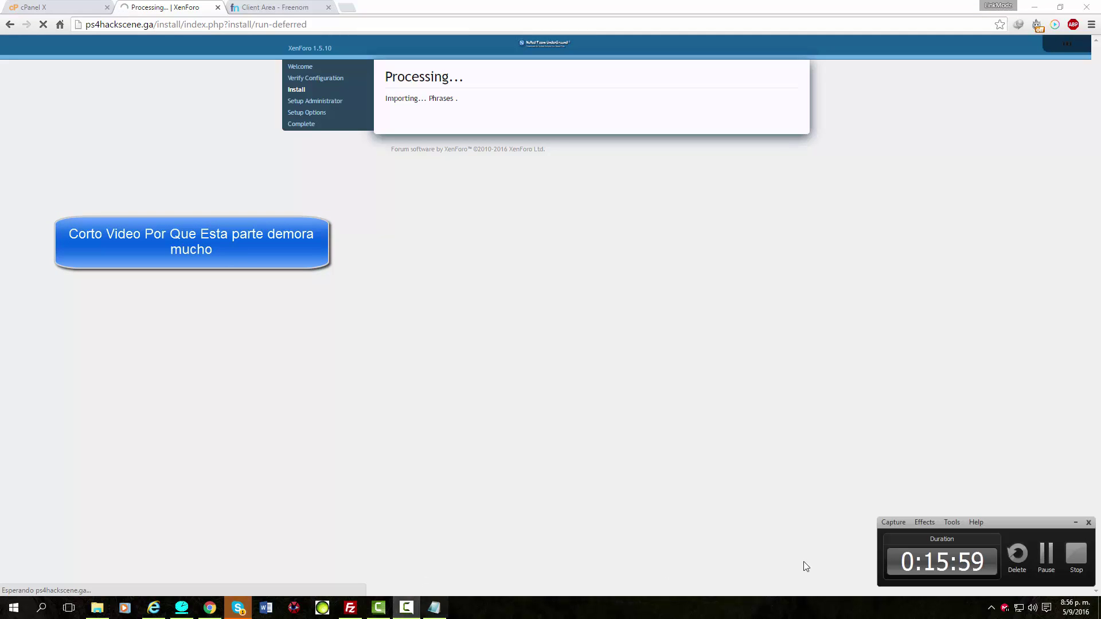
Fill in the administrator user name, password and confirmation, then switch to Internet Explorer for the e-mail.
{"action": "left_click", "coordinate": [1047, 555]}
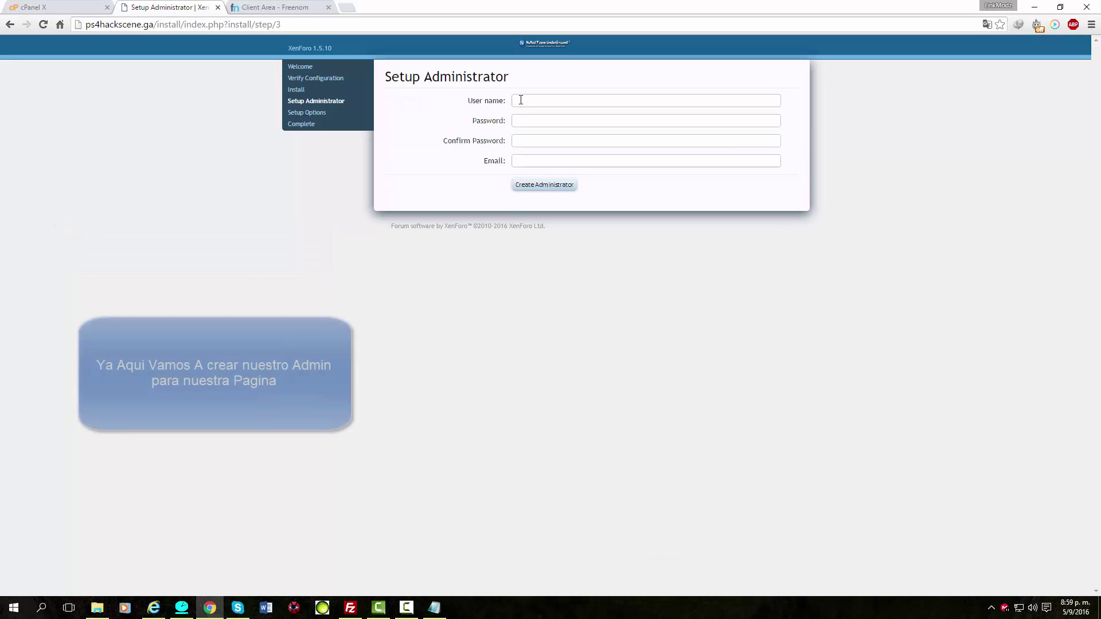
{"action": "left_click", "coordinate": [521, 100]}
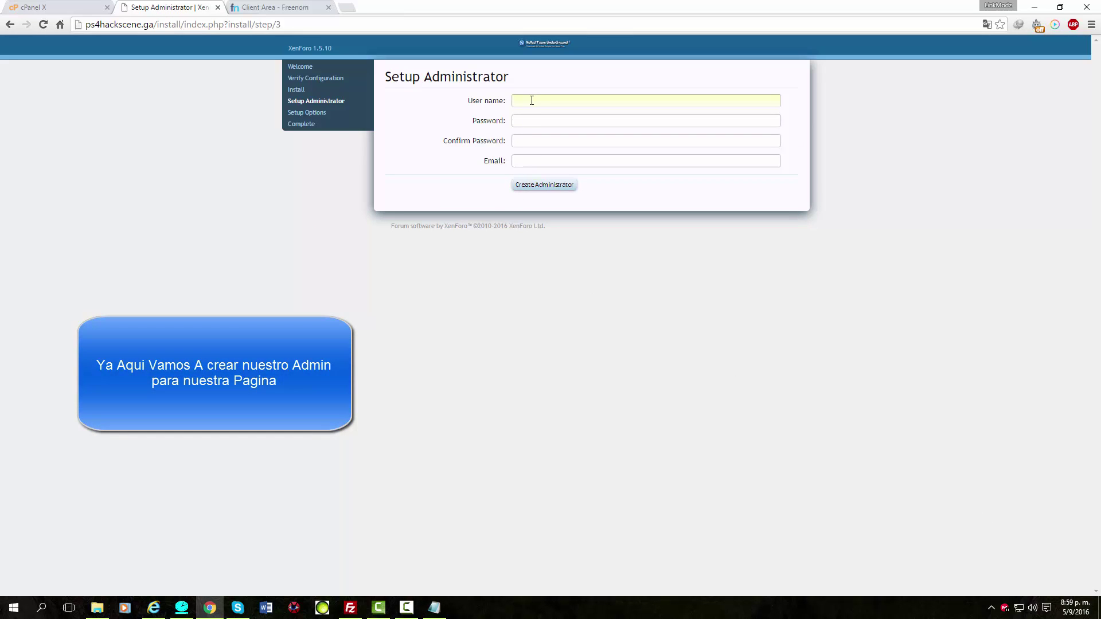
{"action": "type", "text": "Link"}
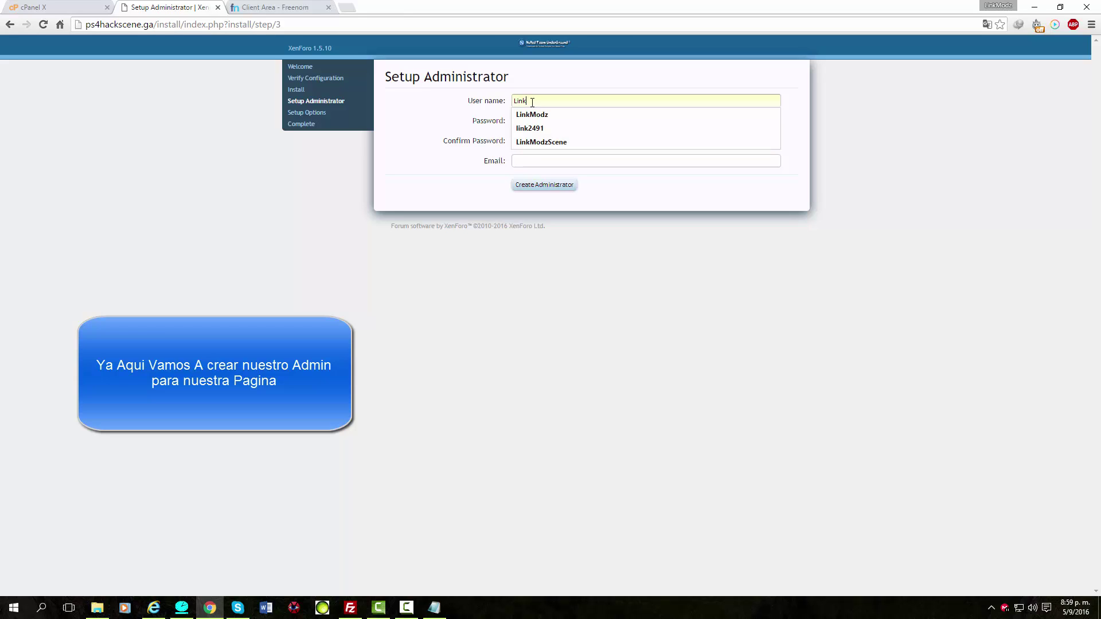
{"action": "left_click", "coordinate": [539, 114]}
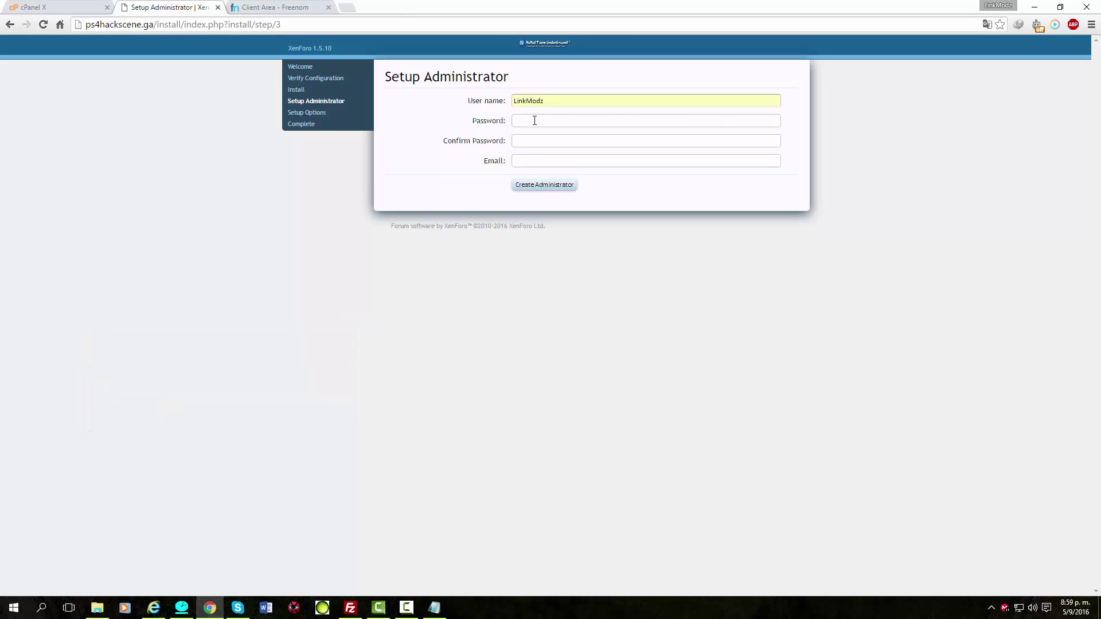
{"action": "left_click", "coordinate": [535, 120]}
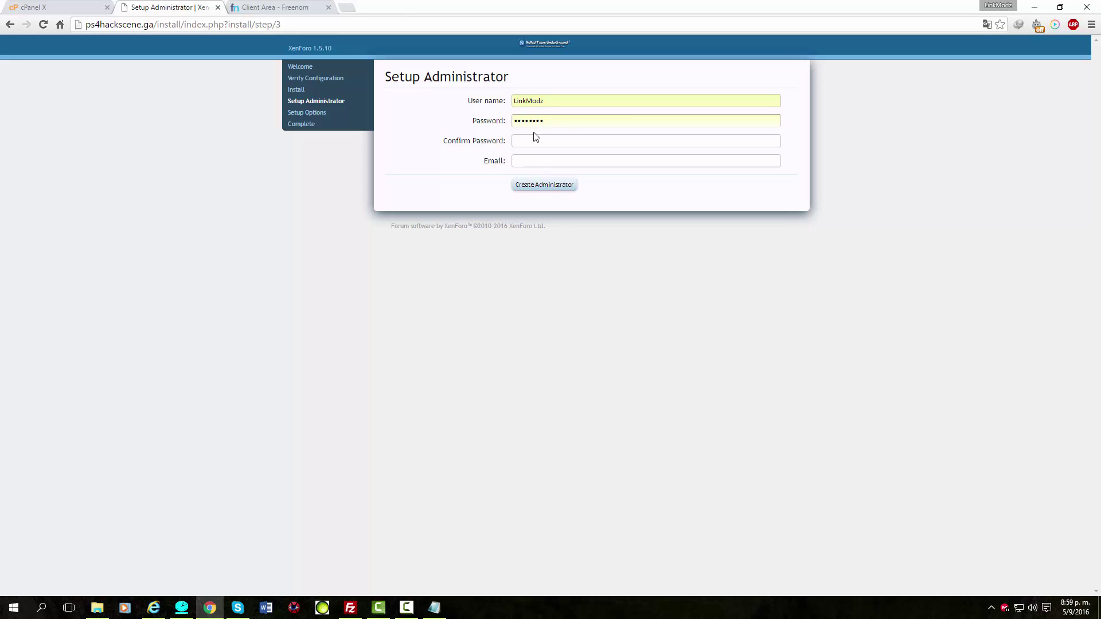
{"action": "left_click", "coordinate": [538, 139]}
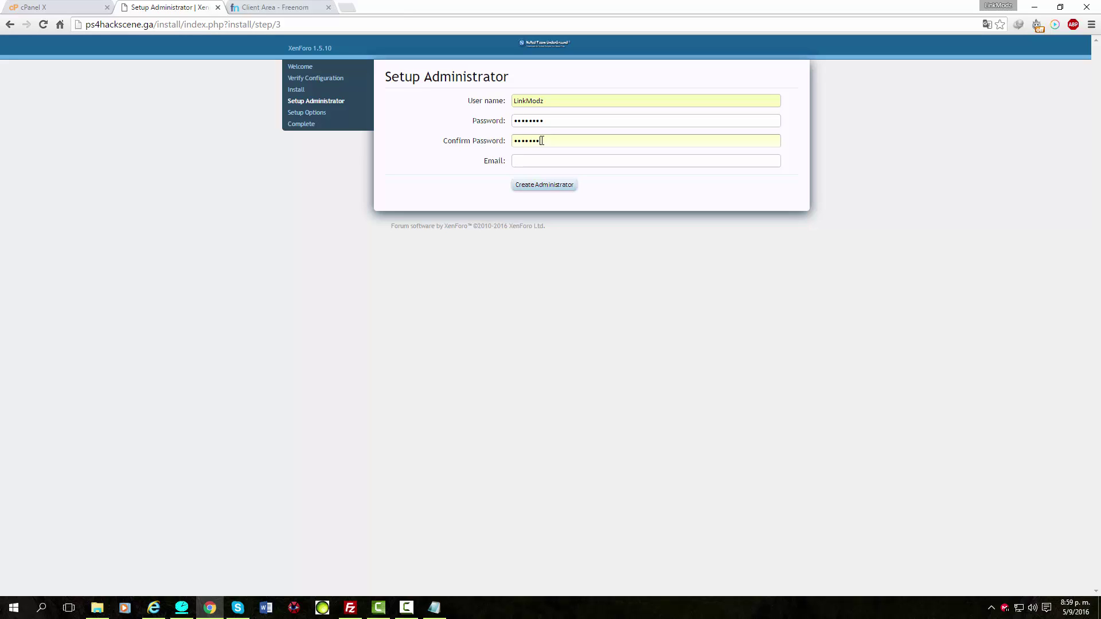
{"action": "left_click", "coordinate": [546, 161]}
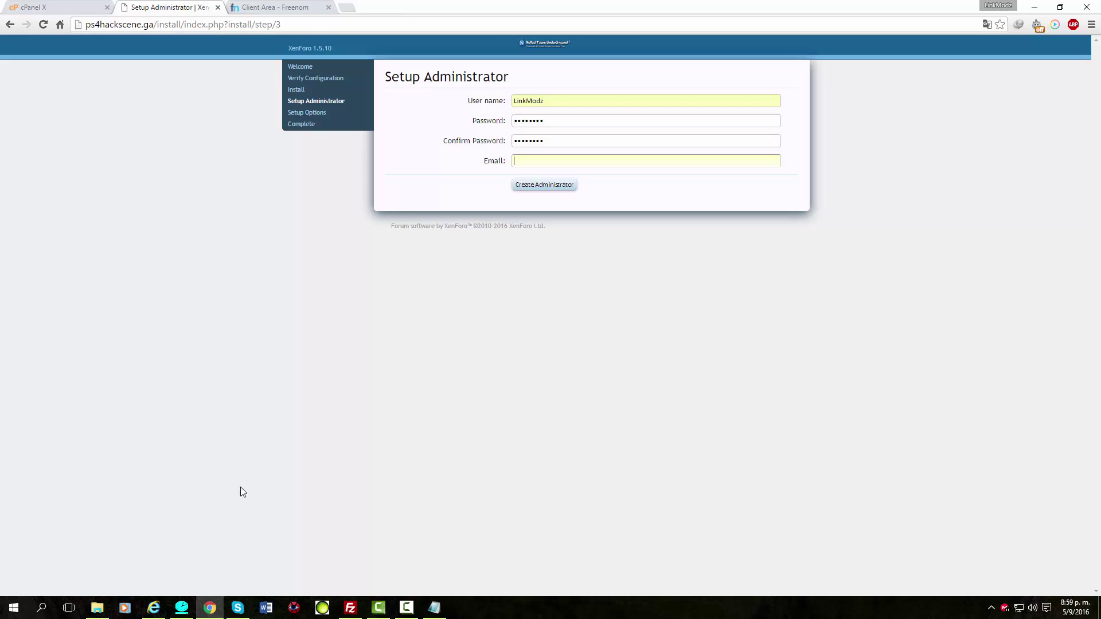
{"action": "key", "text": "alt+Tab"}
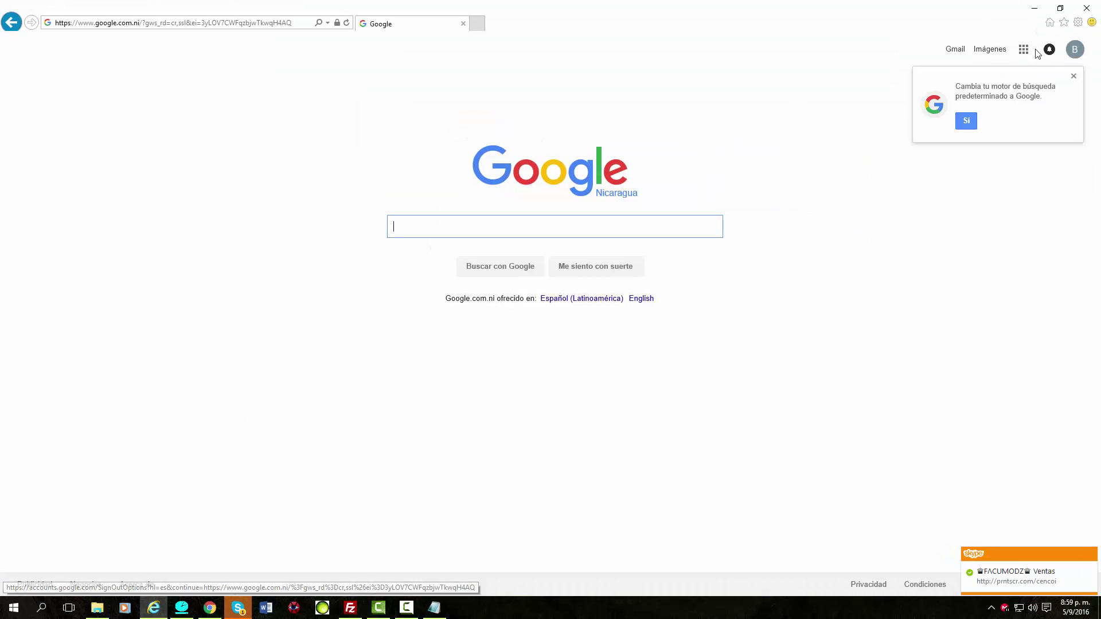
Copy the e-mail address from the Google account details, then minimize Internet Explorer.
{"action": "left_click", "coordinate": [1075, 50]}
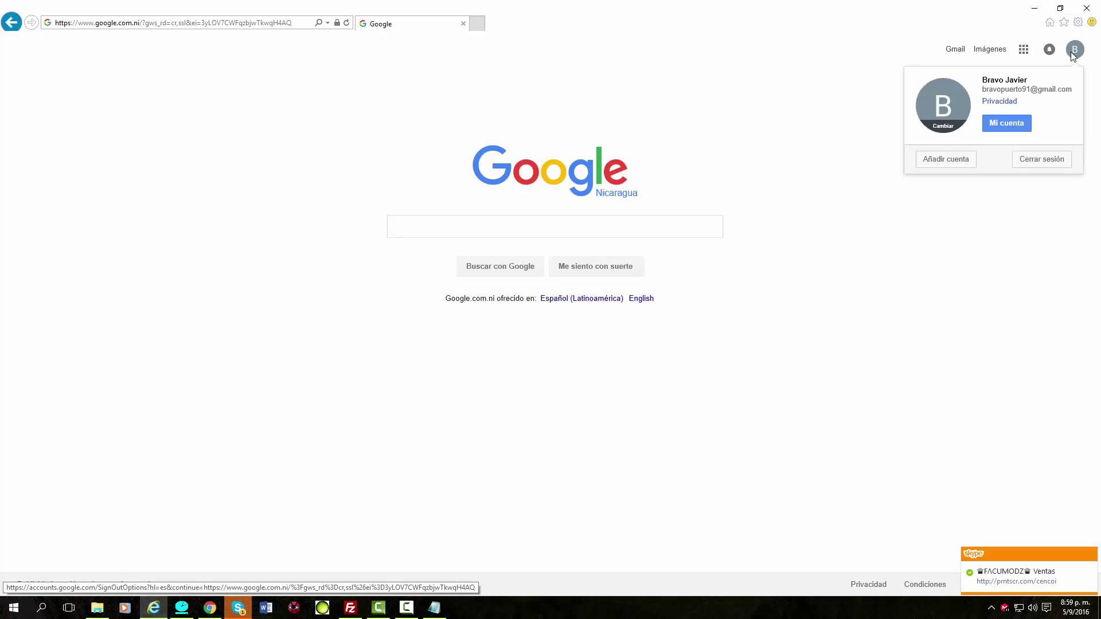
{"action": "mouse_move", "coordinate": [1075, 95]}
{"action": "left_mouse_down"}
{"action": "mouse_move", "coordinate": [984, 91]}
{"action": "mouse_move", "coordinate": [1077, 93]}
{"action": "mouse_move", "coordinate": [997, 89]}
{"action": "mouse_move", "coordinate": [1068, 88]}
{"action": "left_mouse_up"}
{"action": "key", "text": "ctrl+c"}
{"action": "left_click", "coordinate": [984, 90]}
{"action": "right_click", "coordinate": [1069, 93]}
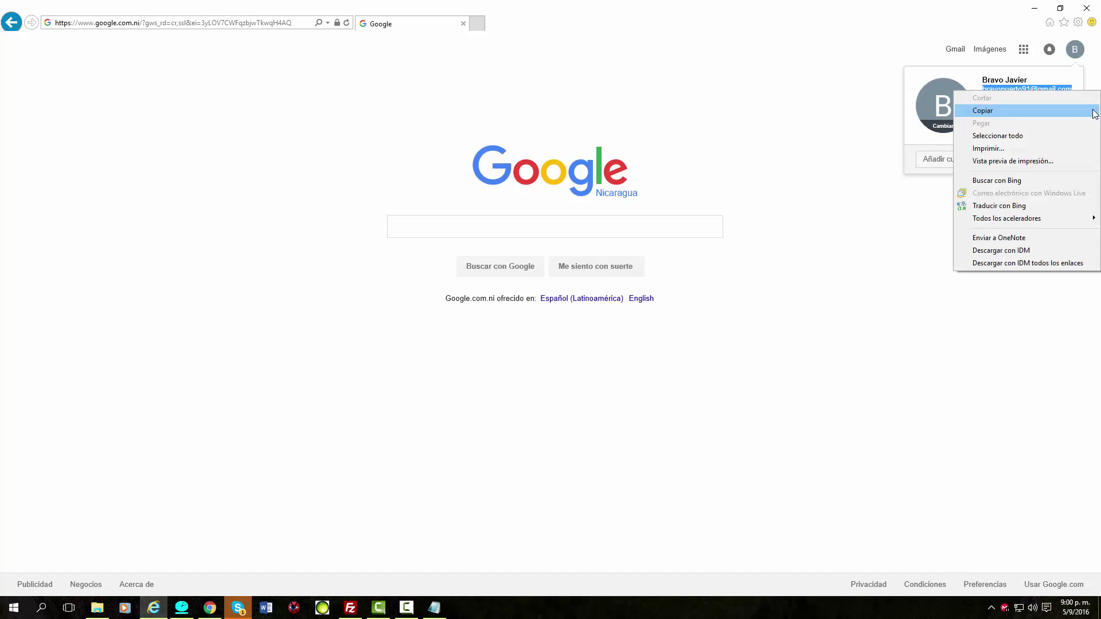
{"action": "left_click", "coordinate": [998, 108]}
{"action": "left_click", "coordinate": [1035, 8]}
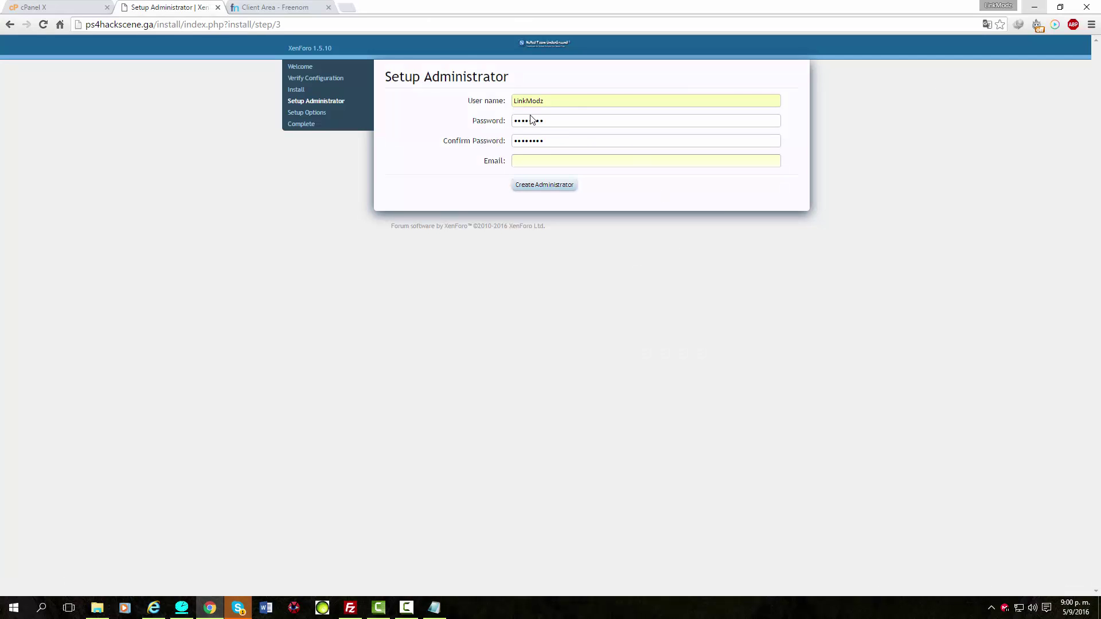
Paste the copied e-mail into the administrator Email field and create the administrator account.
{"action": "right_click", "coordinate": [555, 164]}
{"action": "left_click", "coordinate": [584, 227]}
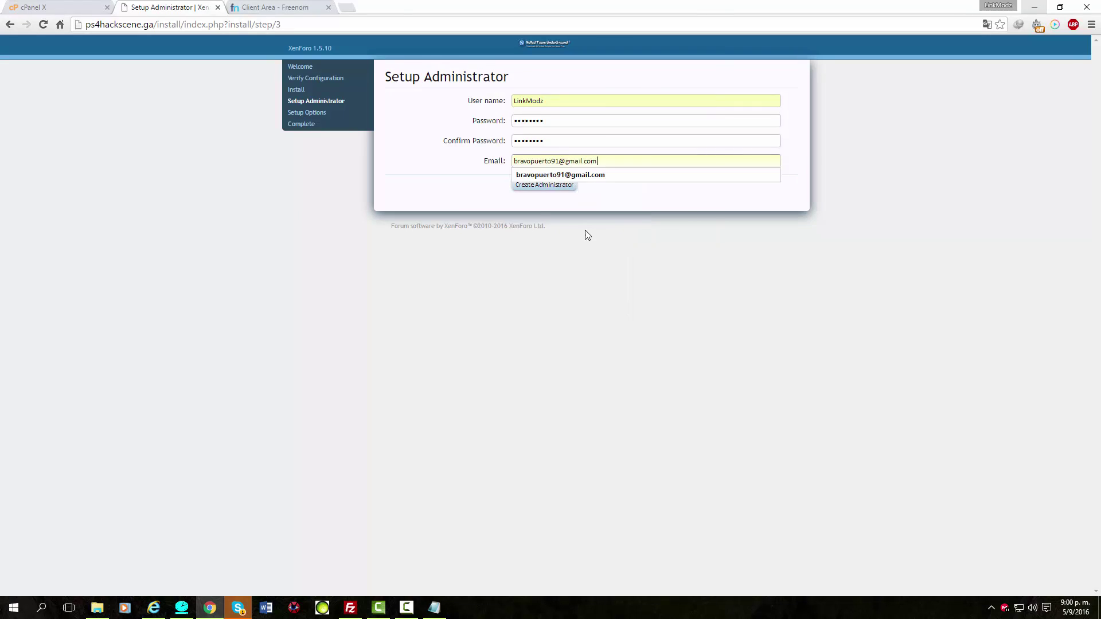
{"action": "left_click", "coordinate": [580, 175]}
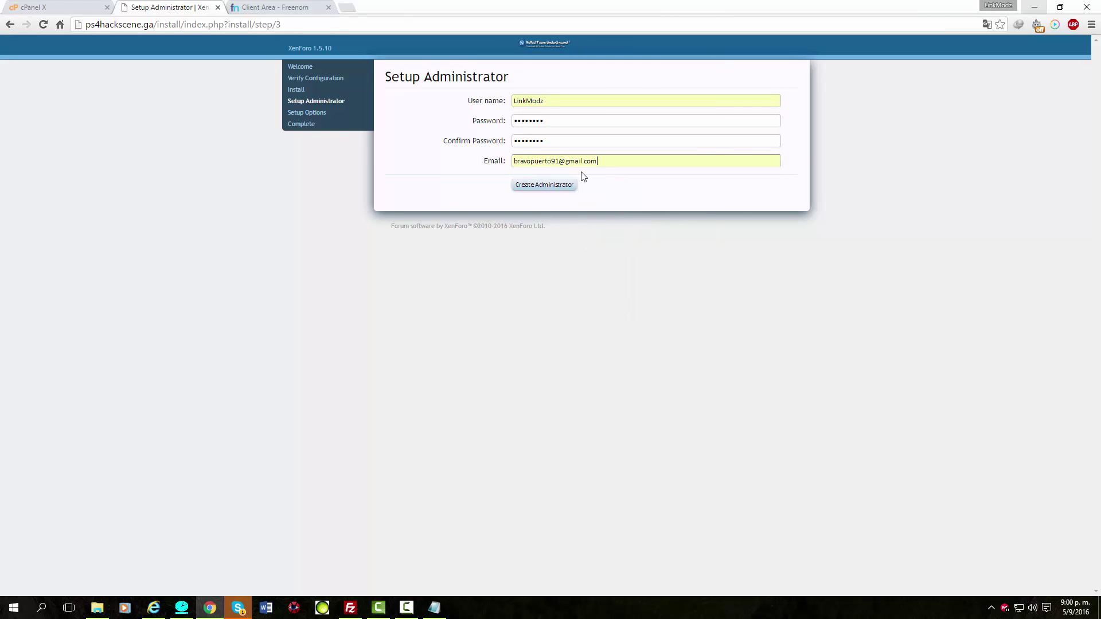
{"action": "left_click", "coordinate": [544, 185]}
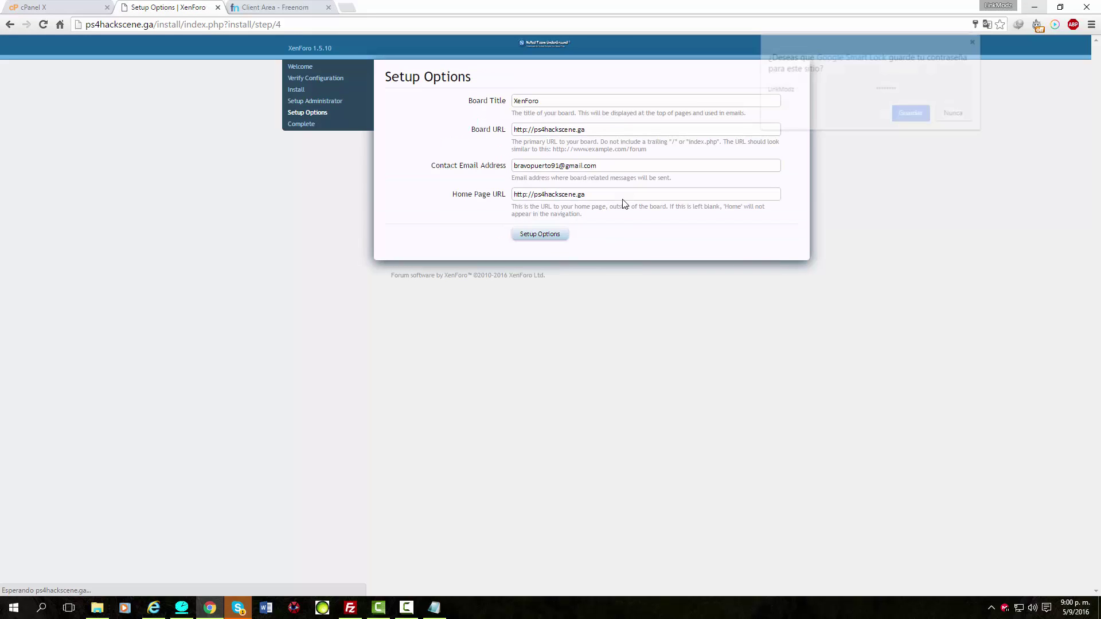
Save the site password, change the Board Title from XenForo to PS4HACKSCENE, and finish setup.
{"action": "left_click", "coordinate": [911, 114]}
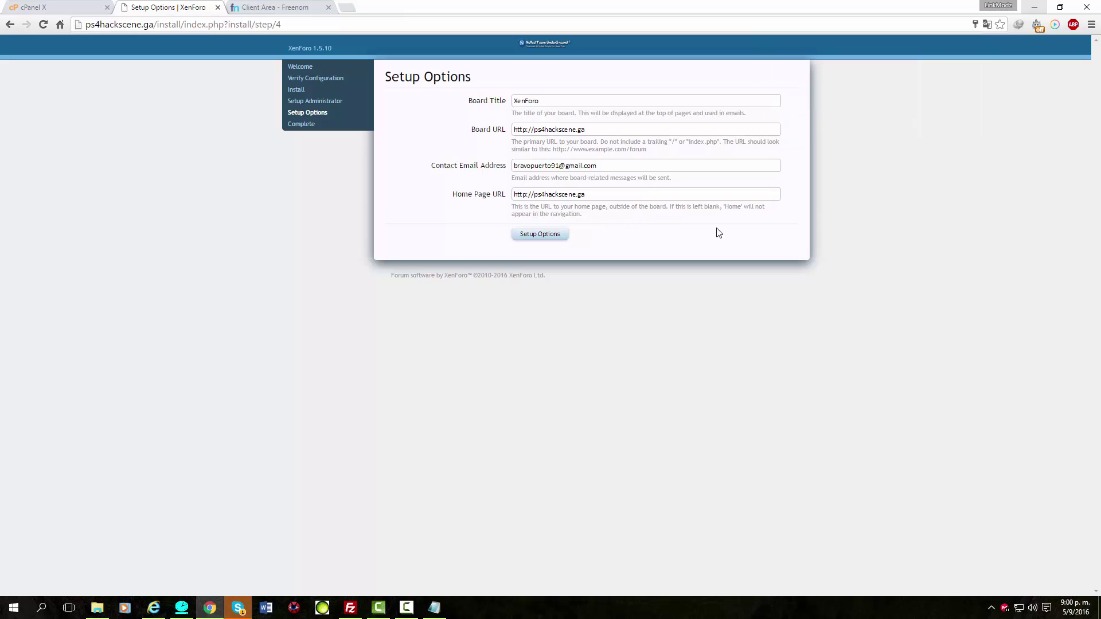
{"action": "left_click_drag", "start_coordinate": [540, 103], "coordinate": [514, 102]}
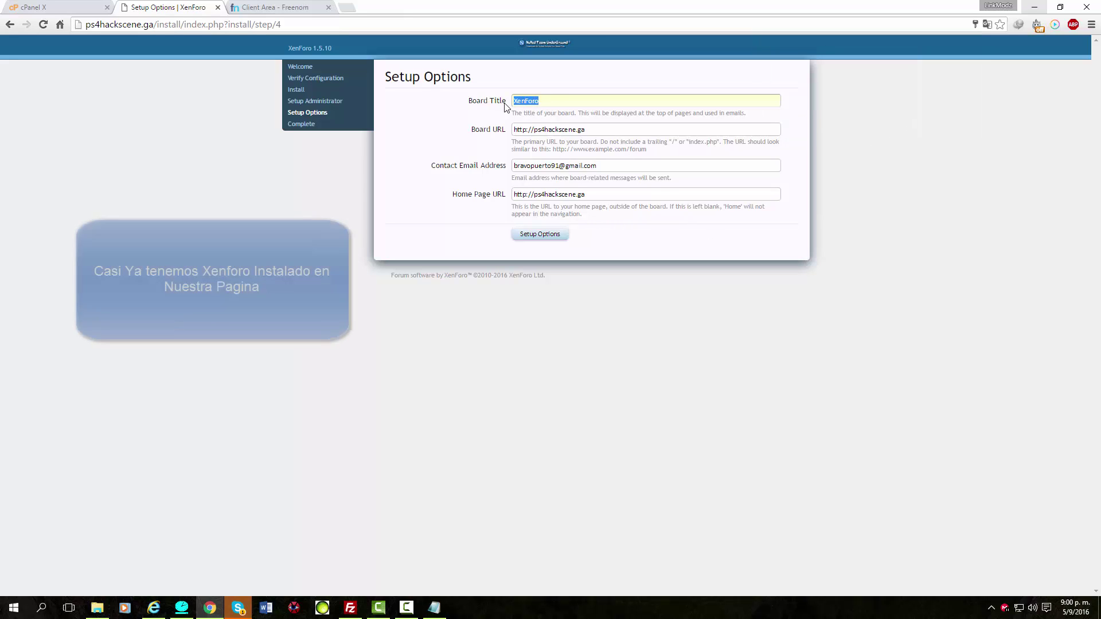
{"action": "type", "text": "P"}
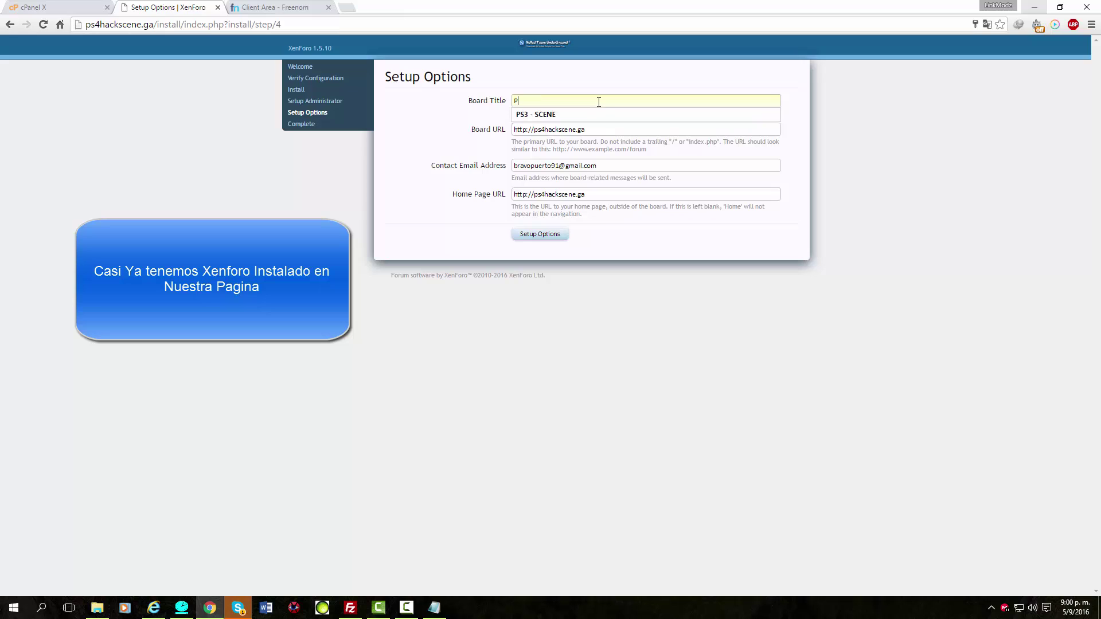
{"action": "type", "text": "S4HACKSCENE"}
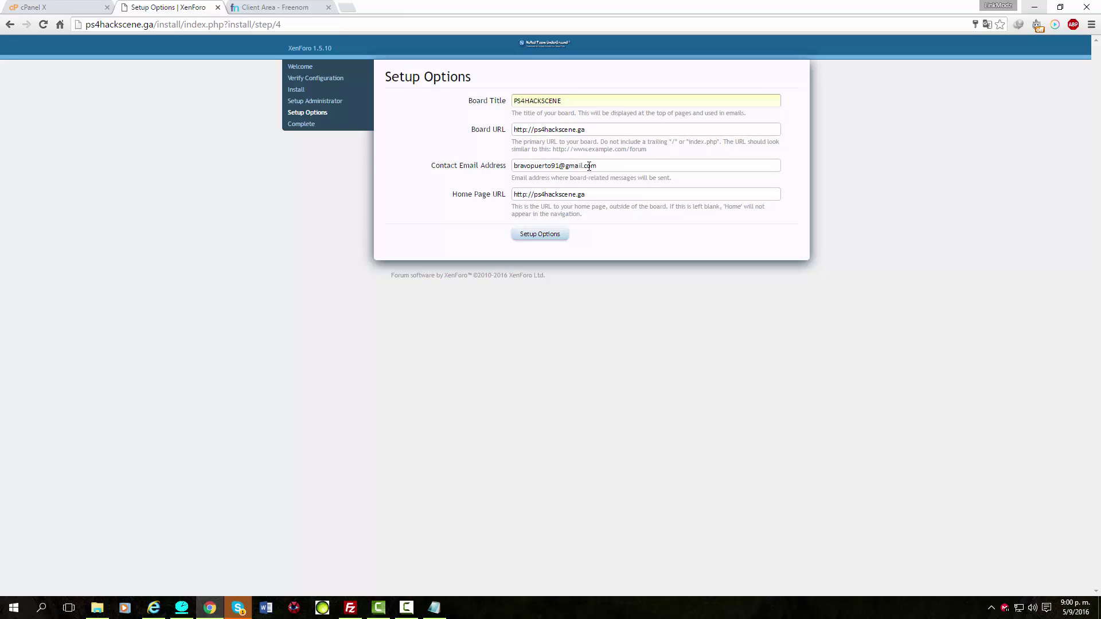
{"action": "left_click", "coordinate": [534, 236]}
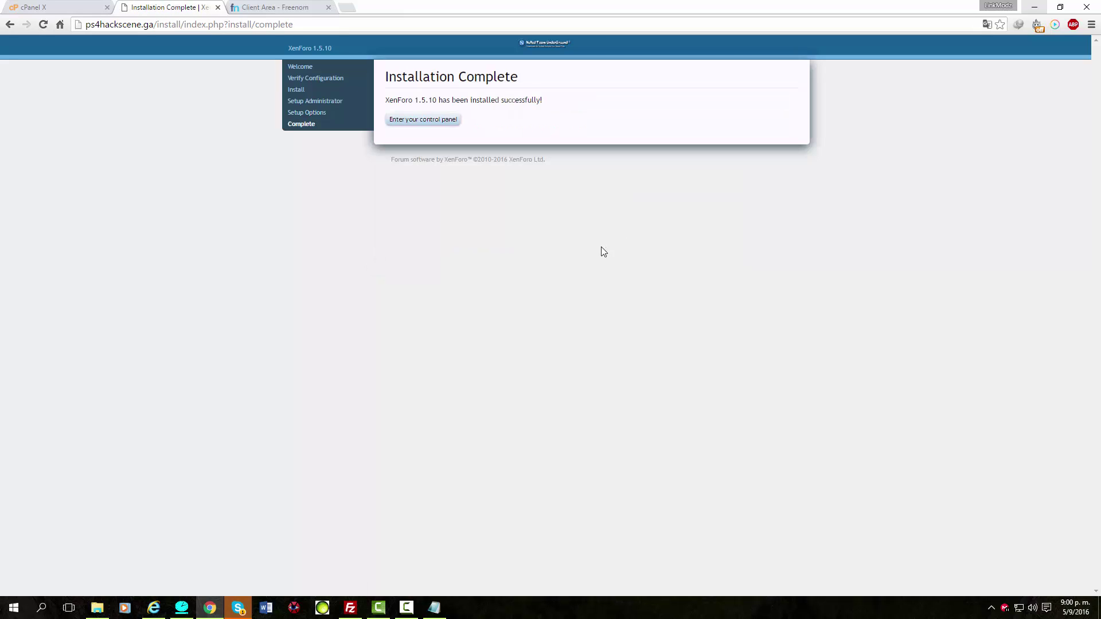
Log in to the admin control panel and open the live forum at ps4hackscene.ga in a new tab.
{"action": "left_click", "coordinate": [433, 121]}
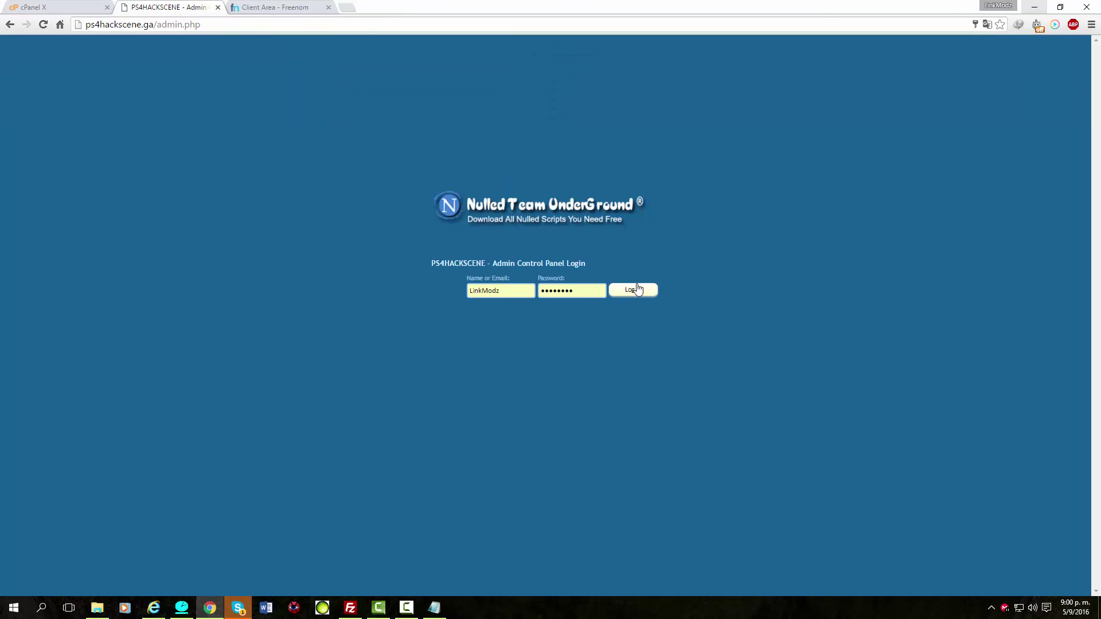
{"action": "left_click", "coordinate": [644, 291]}
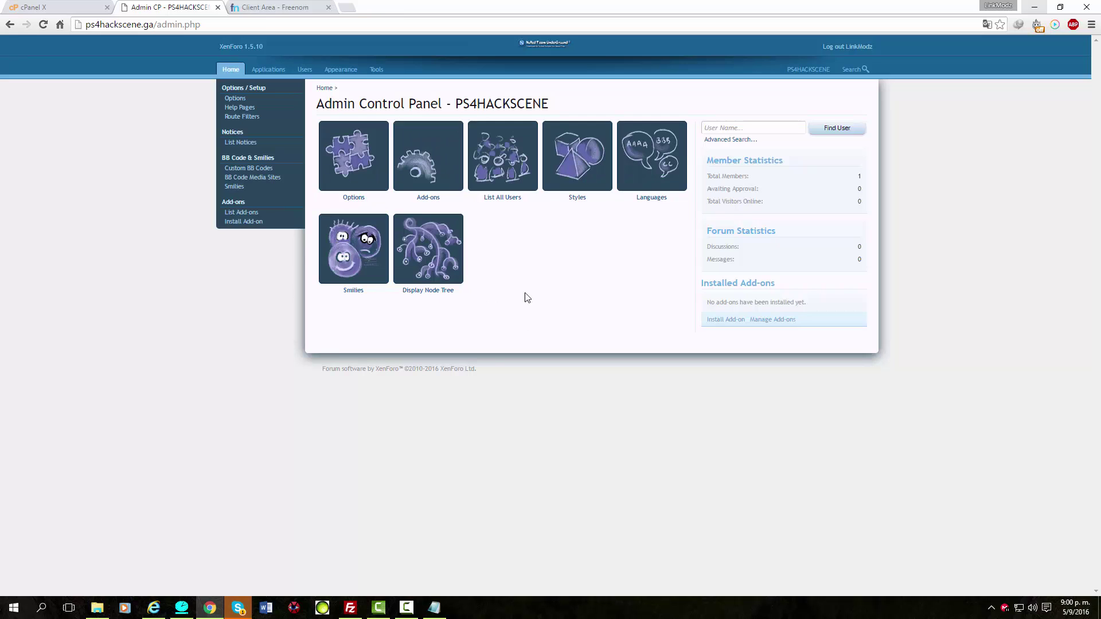
{"action": "left_click", "coordinate": [799, 70]}
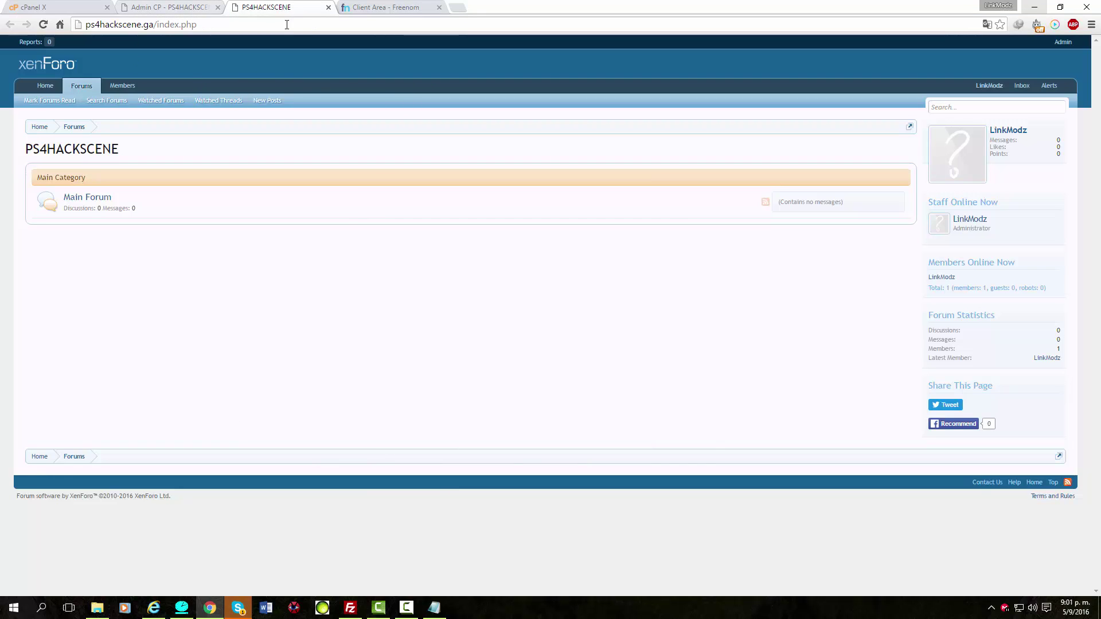
{"action": "left_click", "coordinate": [406, 608]}
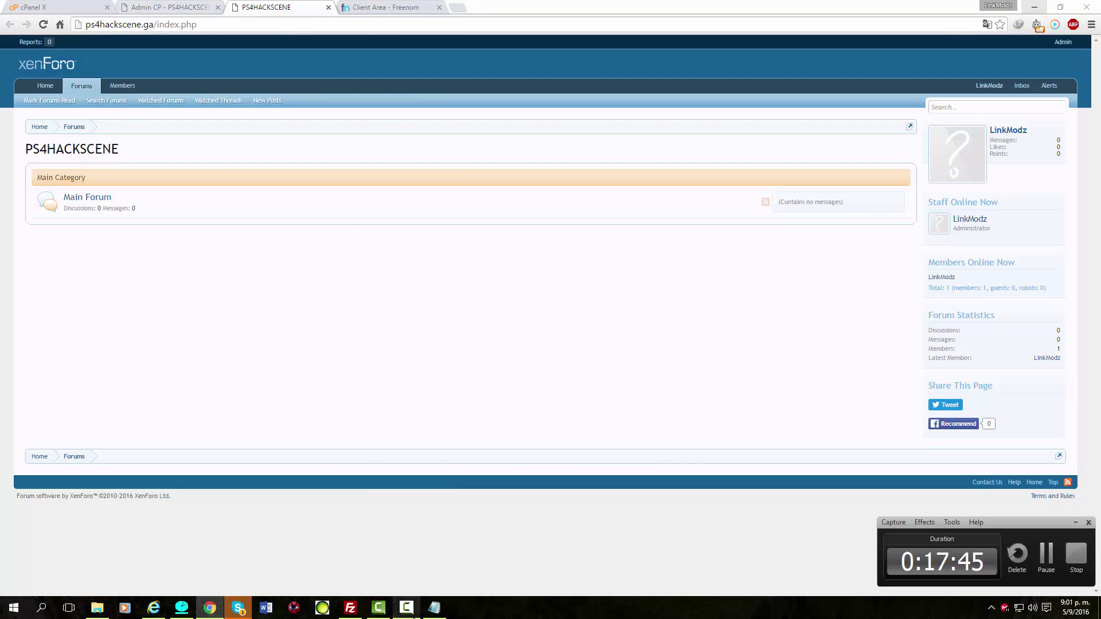